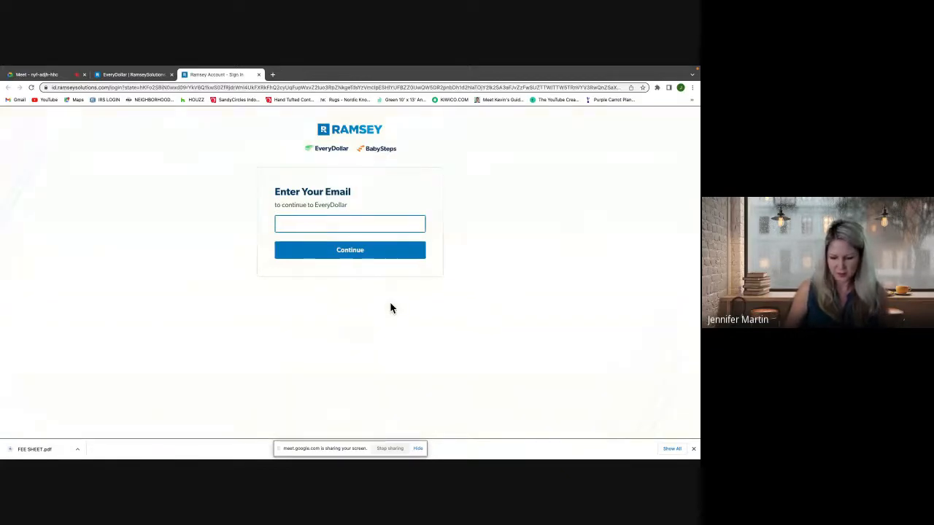
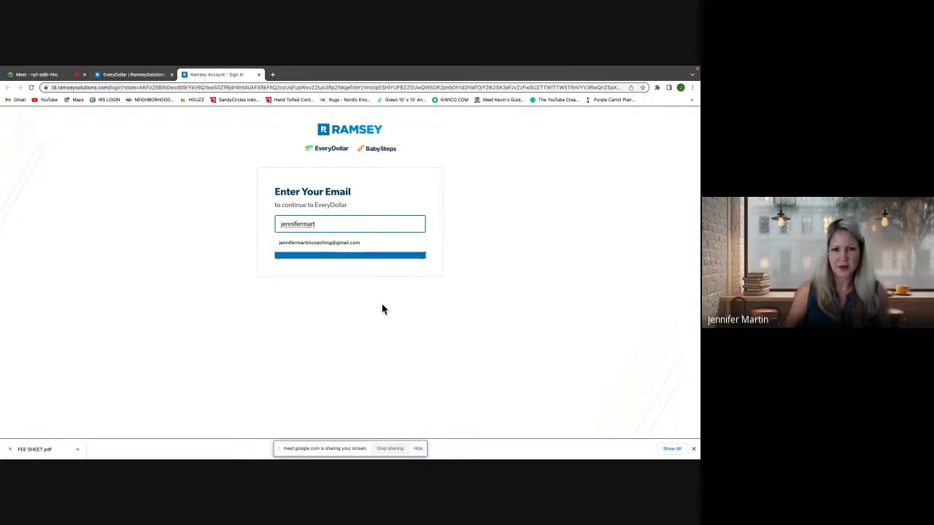
- Enter the account e-mail address from the autofill suggestion and submit it
click(355, 246)
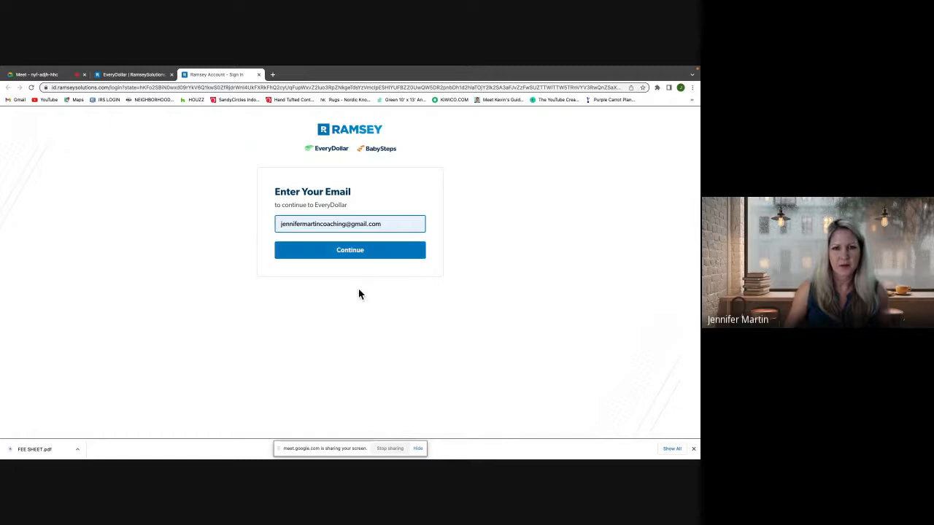
click(332, 250)
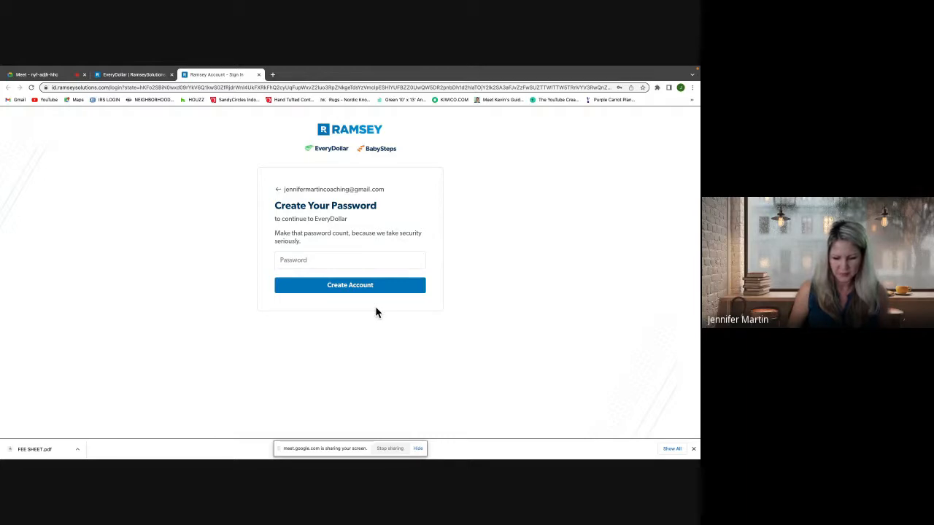
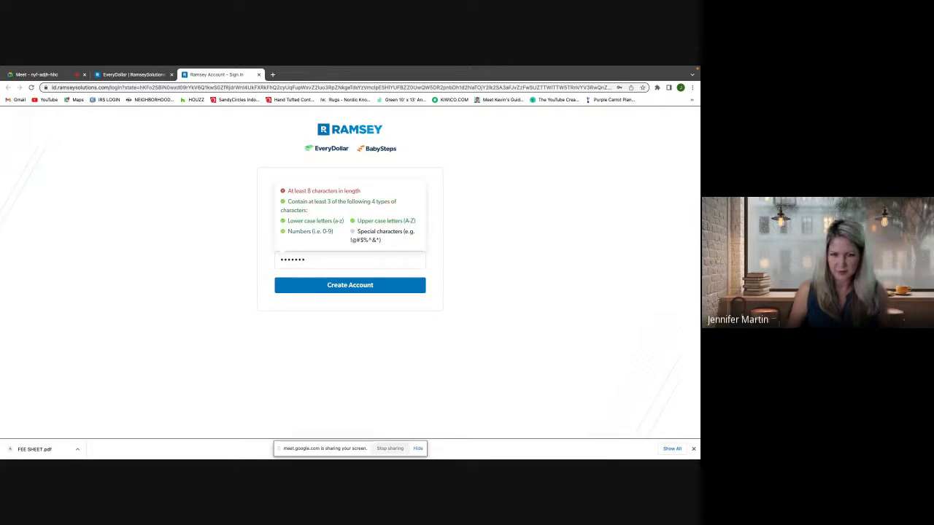
- Enter a new account password that meets the requirements and create the account
key(BackSpace)
key(BackSpace)
key(BackSpace)
key(BackSpace)
key(BackSpace)
key(BackSpace)
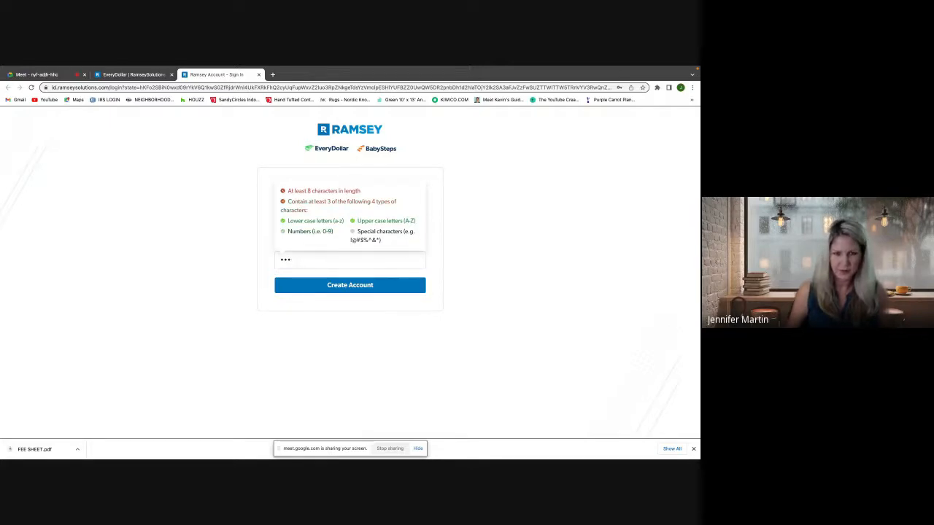
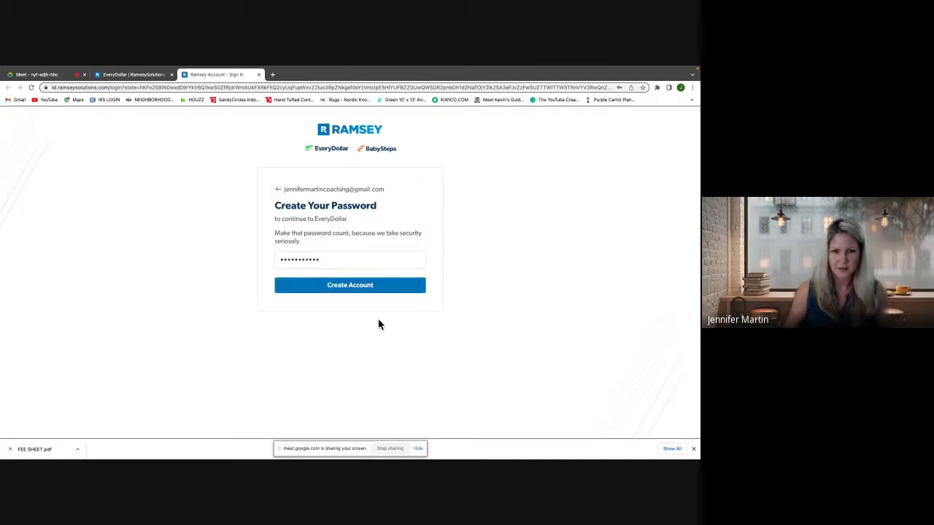
click(353, 292)
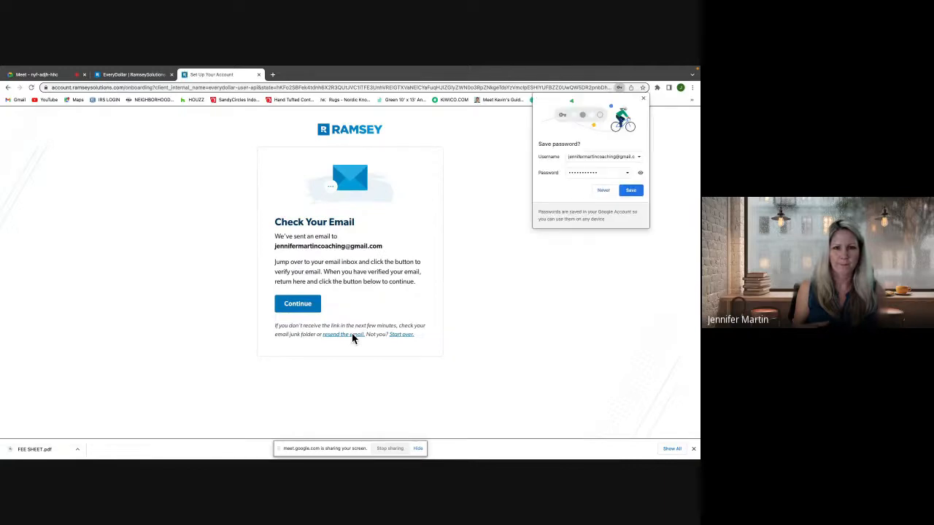
- Dismiss Chrome's save-password prompt and continue past e-mail verification, retrying once
click(603, 190)
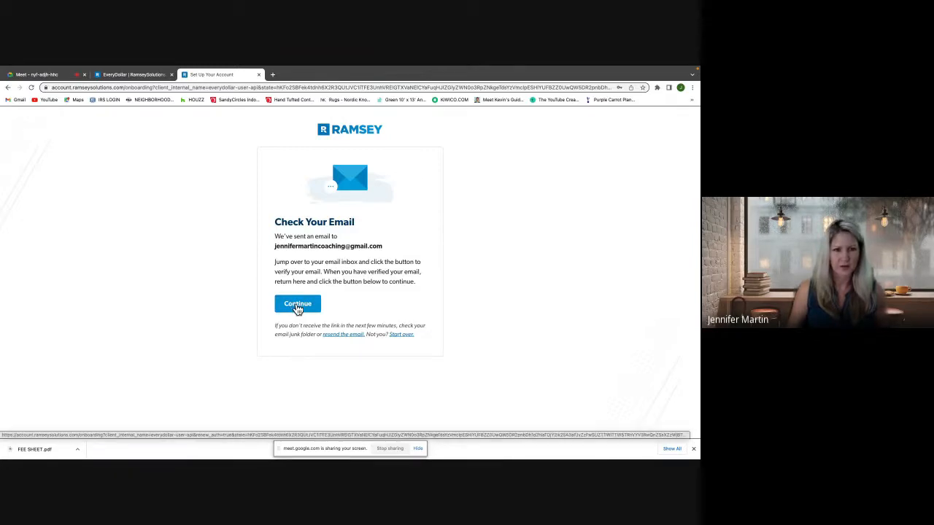
click(298, 307)
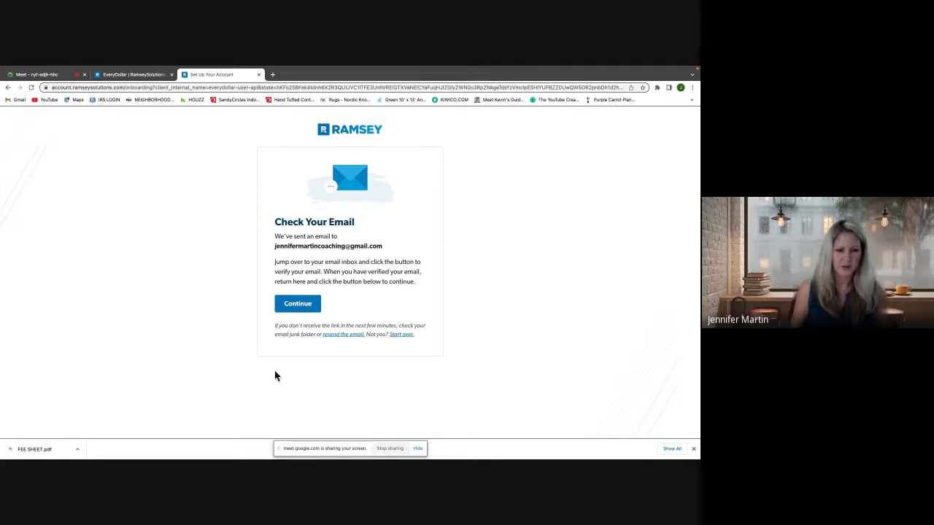
click(293, 304)
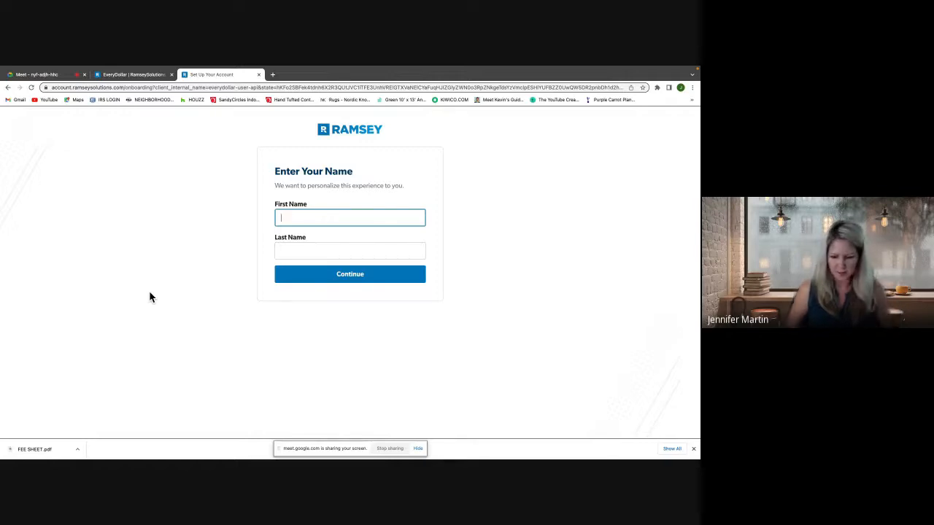
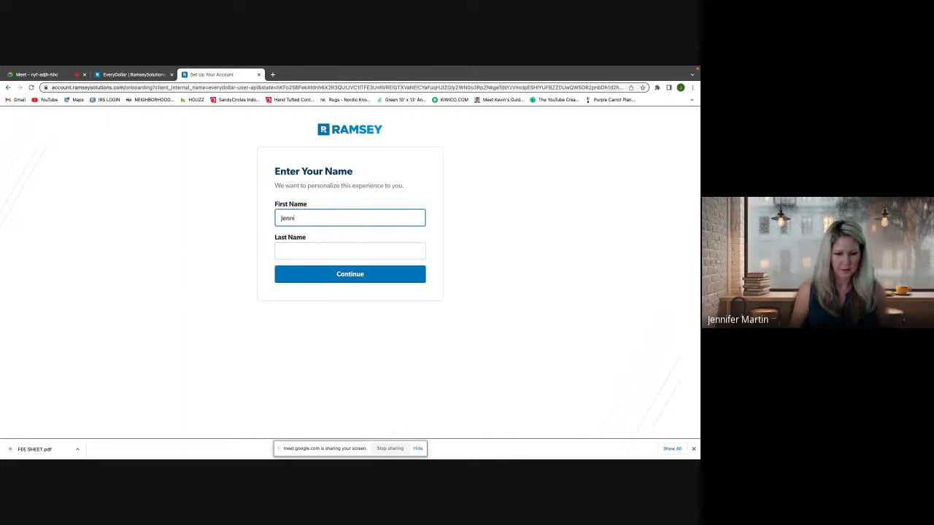
- Enter the account holder's first and last name and submit them
key(Tab)
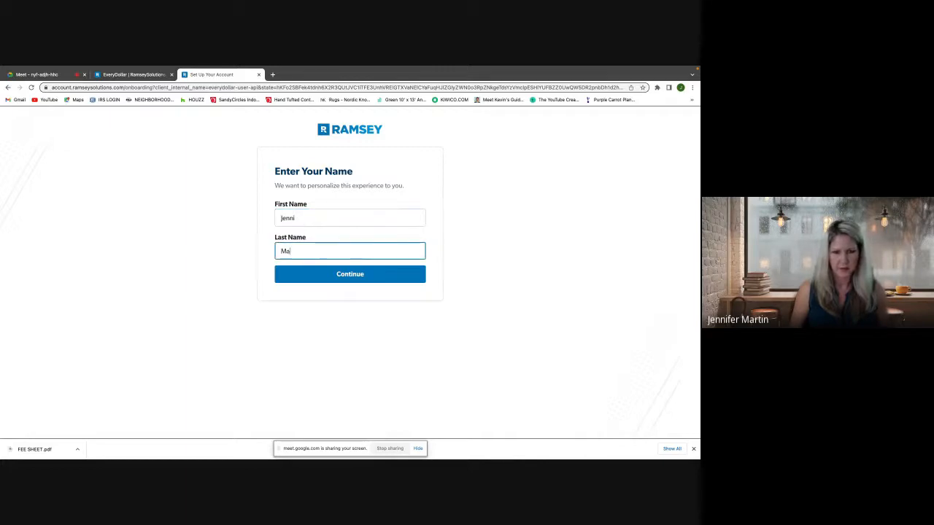
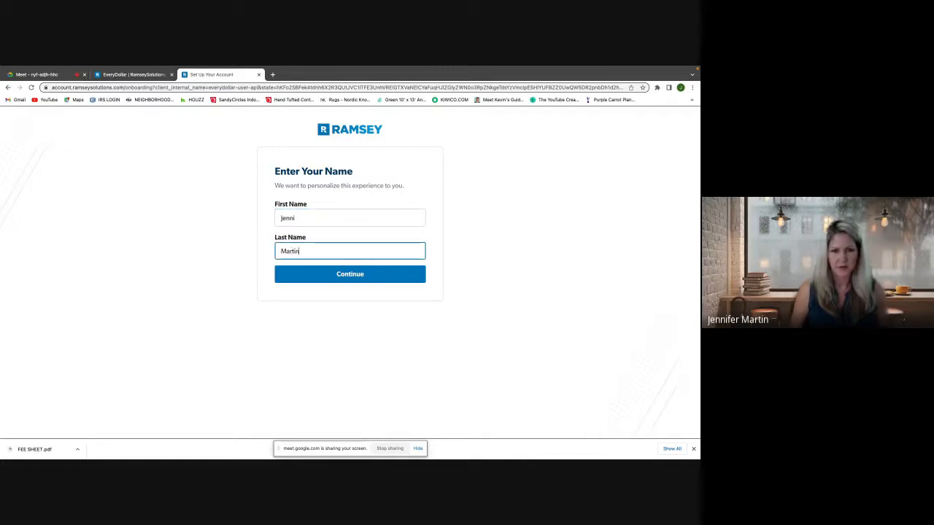
click(321, 277)
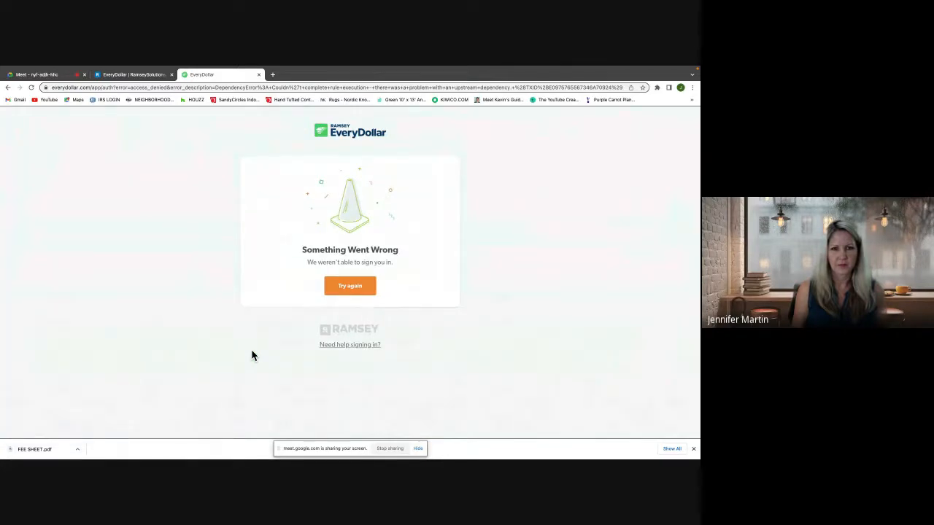
- Retry sign-in from the Something Went Wrong error page with Try again
click(345, 289)
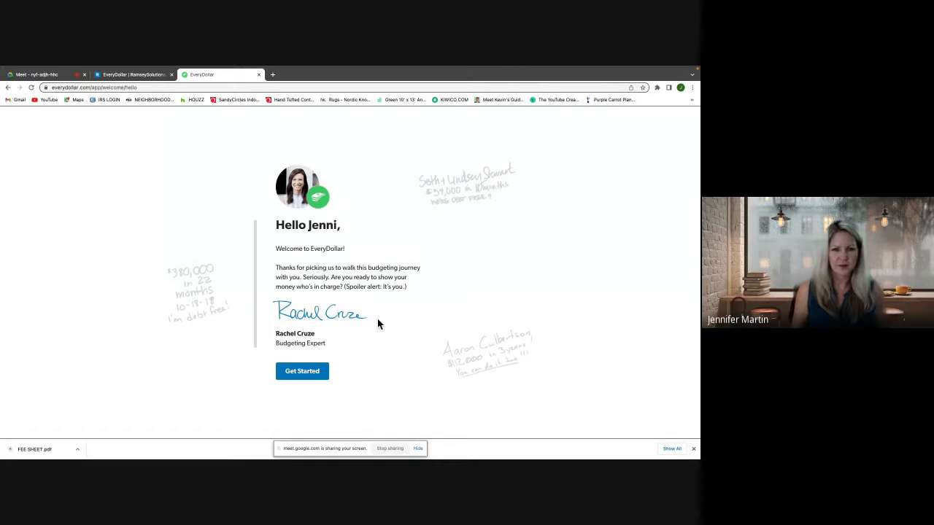
- Start budget setup, choosing Pay Off Debt as the goal and I Own a Home as lifestyle
click(296, 374)
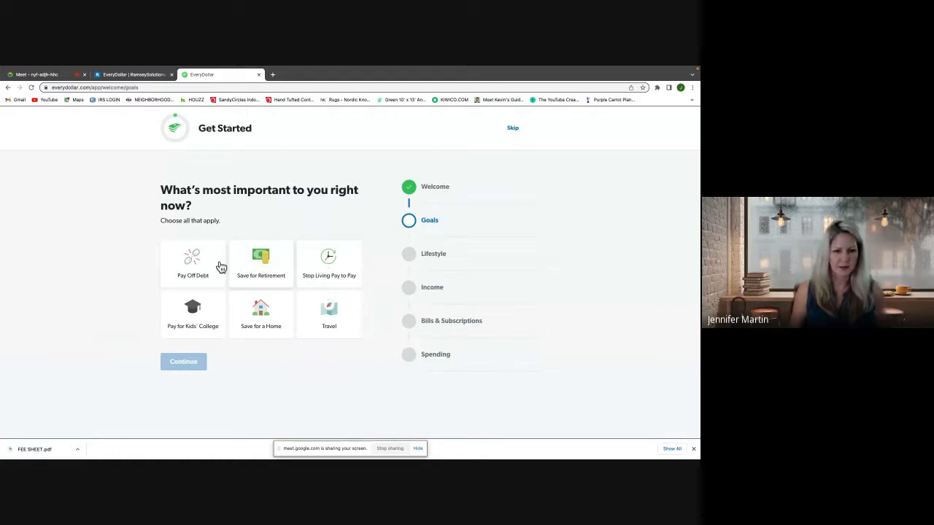
click(187, 267)
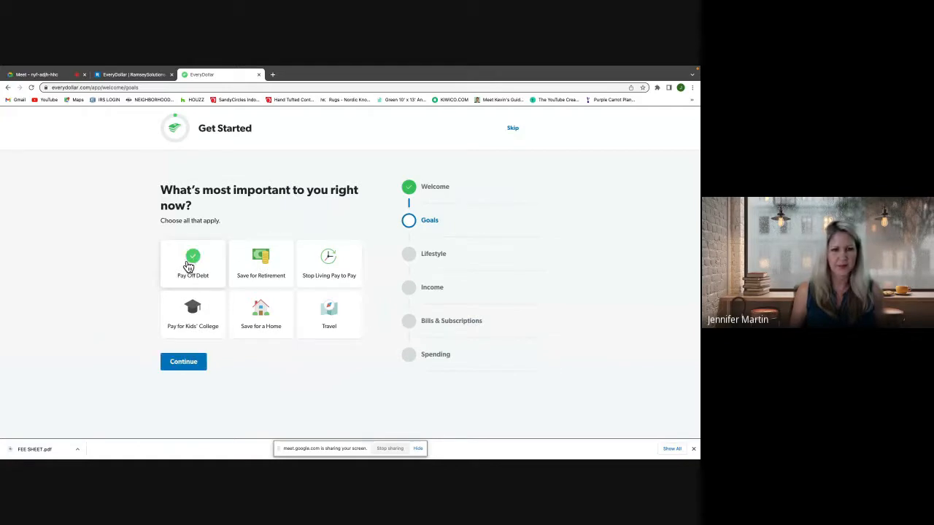
click(184, 362)
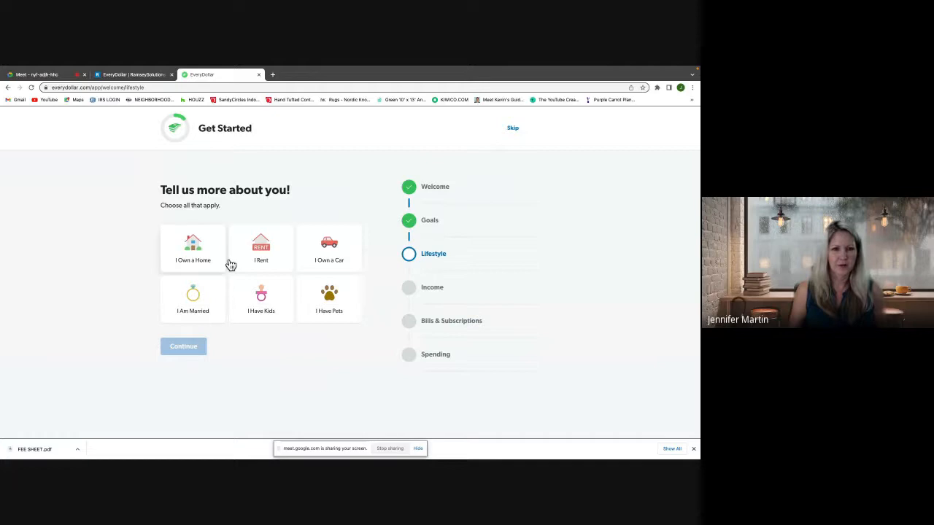
click(187, 259)
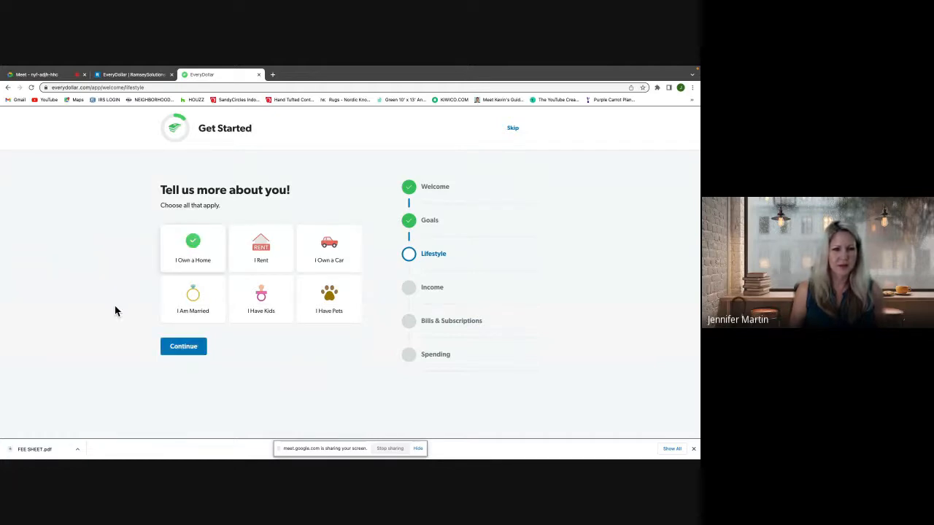
click(182, 350)
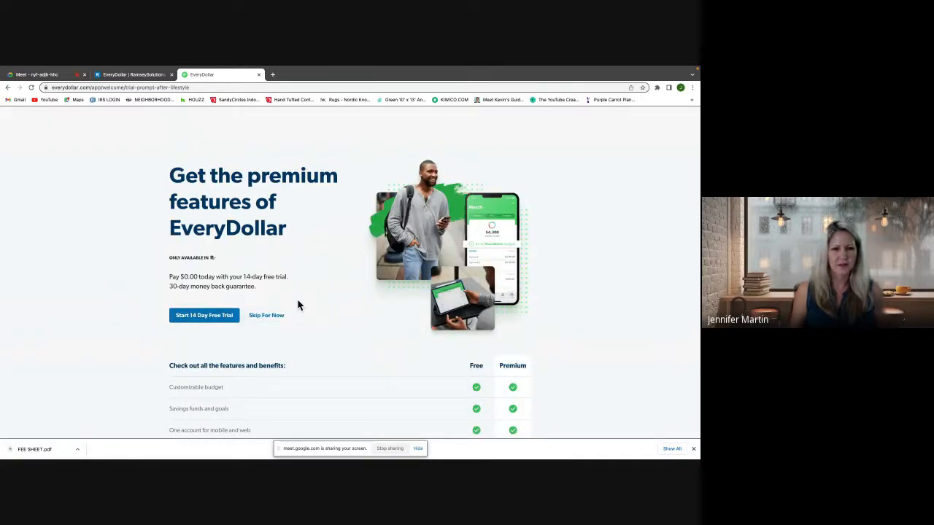
- Look through the premium features list and skip the free trial offer
scroll(298, 305, down, 2)
scroll(298, 305, down, 4)
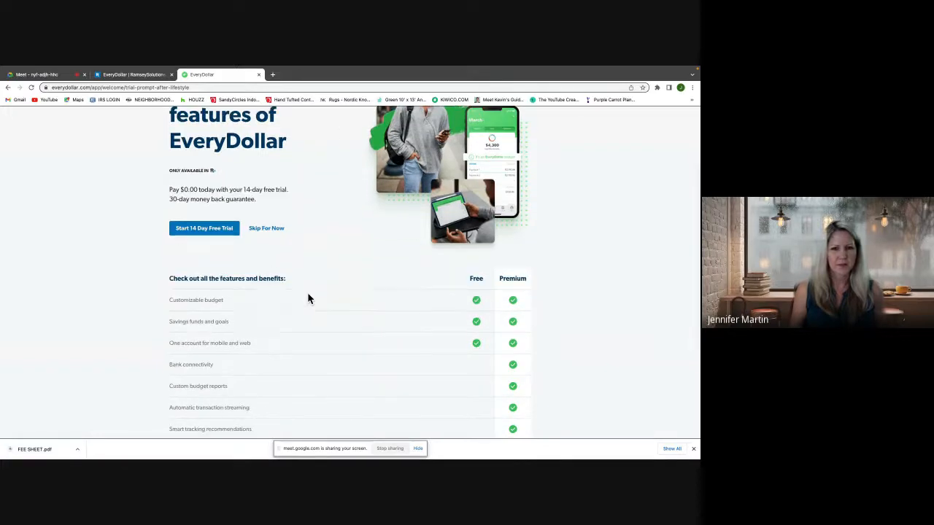
scroll(313, 292, down, 2)
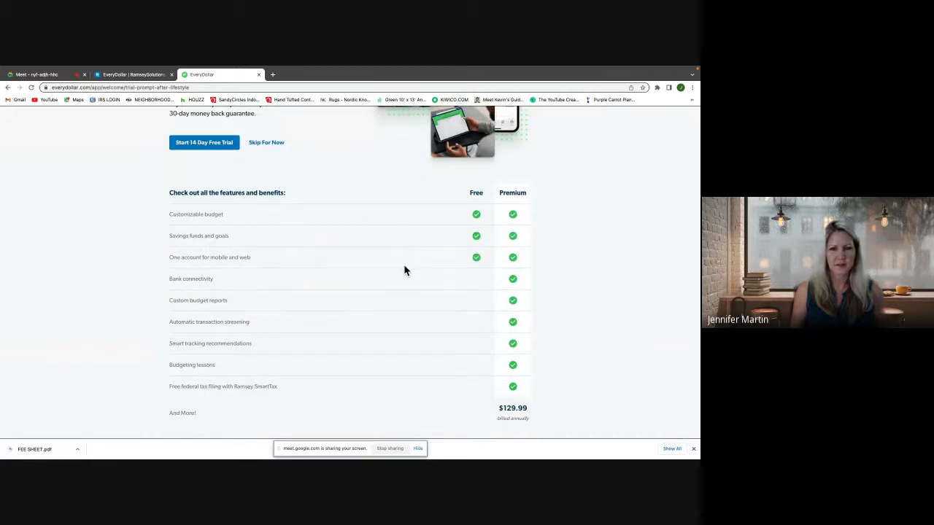
scroll(406, 270, down, 2)
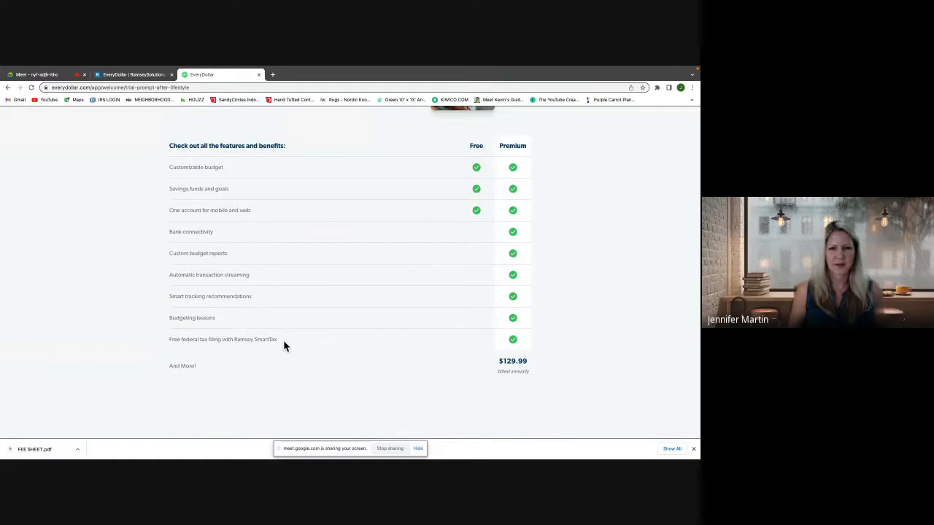
scroll(284, 344, down, 1)
scroll(284, 346, up, 3)
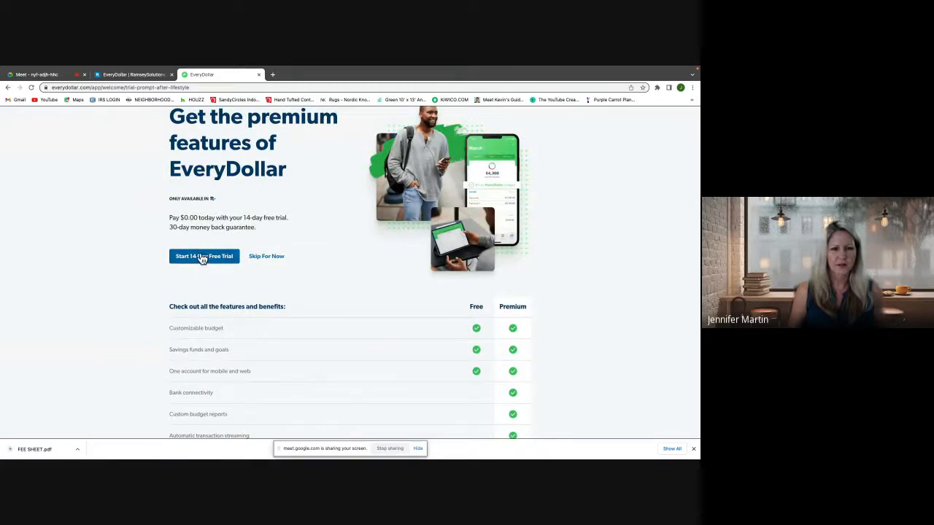
click(266, 260)
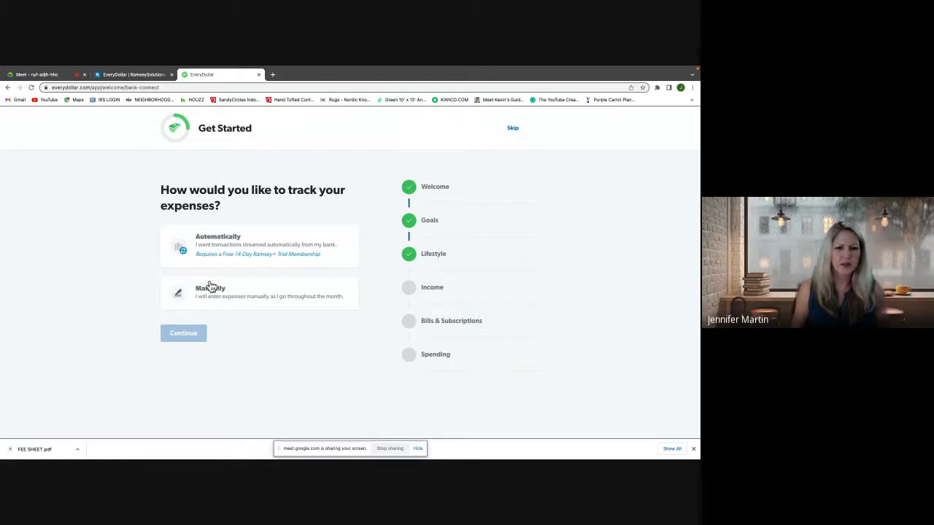
- Choose manual expense tracking and continue to income entry
click(215, 293)
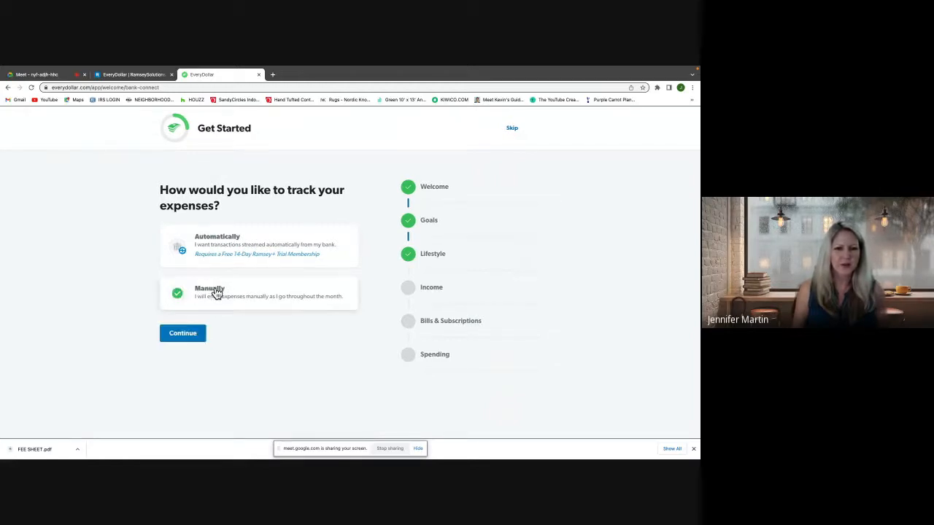
click(178, 334)
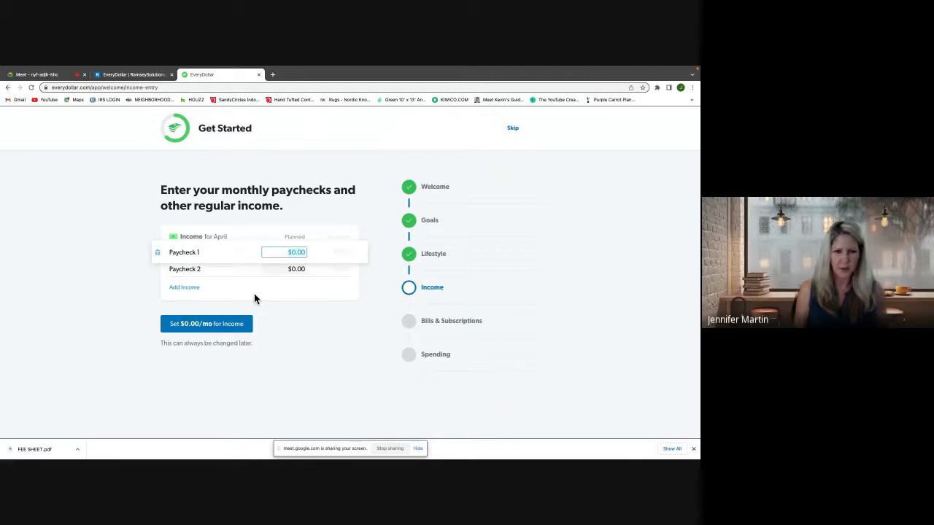
- Set Paycheck 1 and Paycheck 2 to $2,000 each
text(2000)
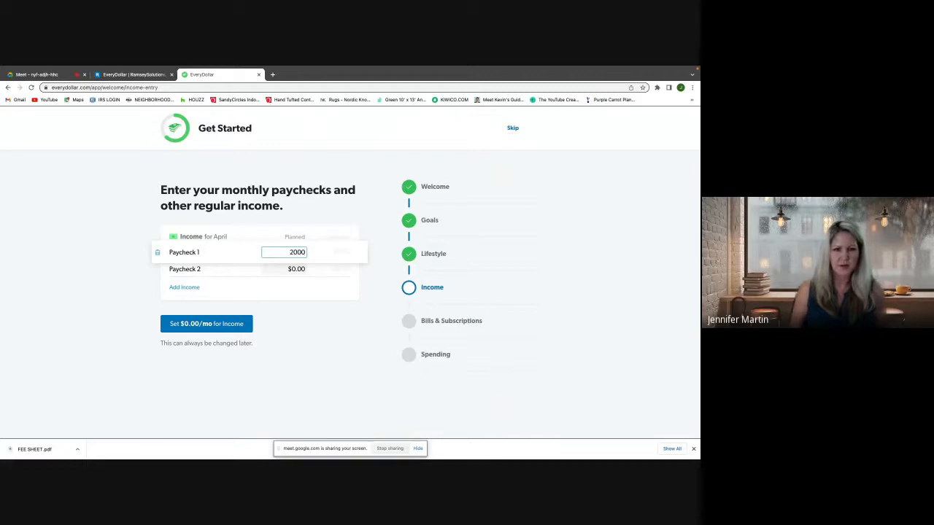
click(283, 269)
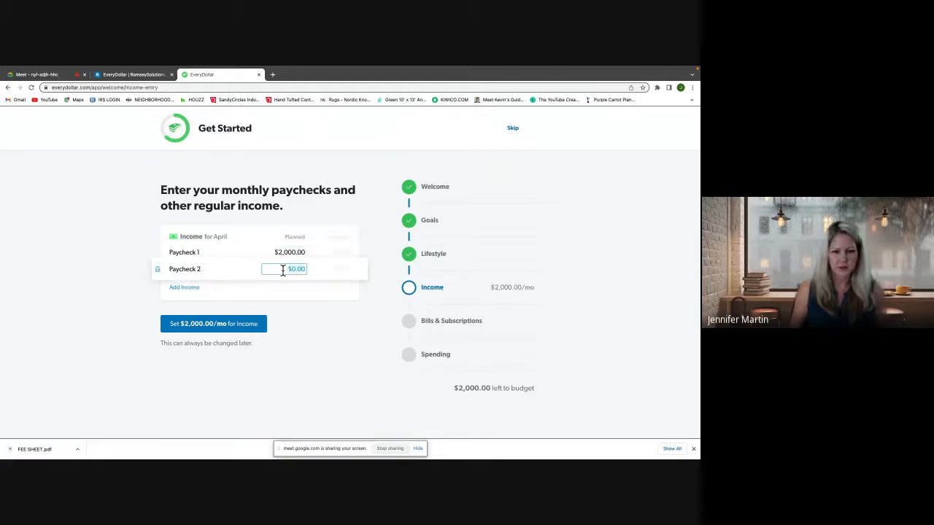
text(2000)
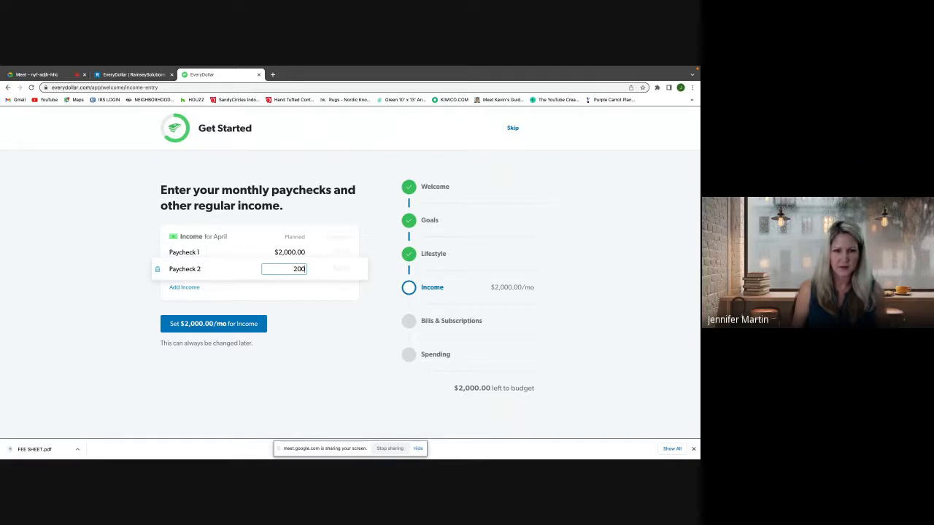
click(280, 293)
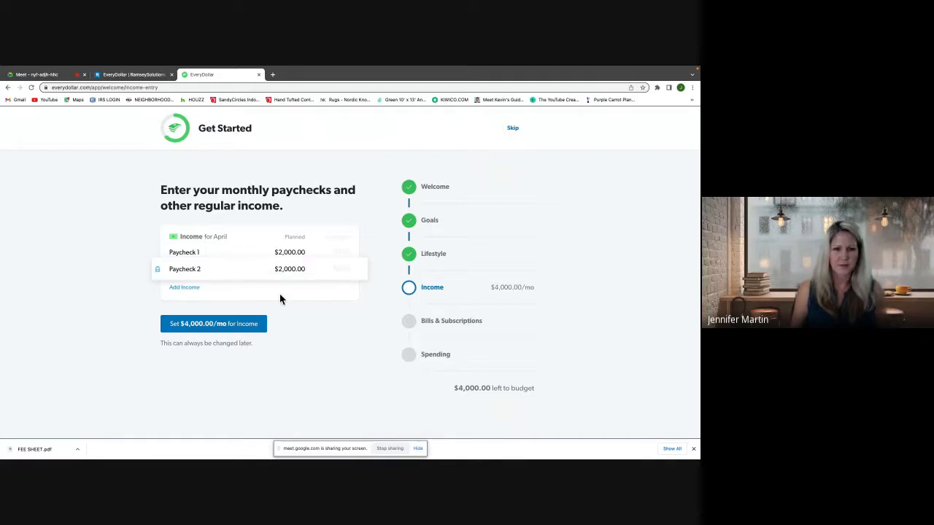
- Add a $400 Rental Income line and confirm the $4,400.00/mo income total
click(188, 288)
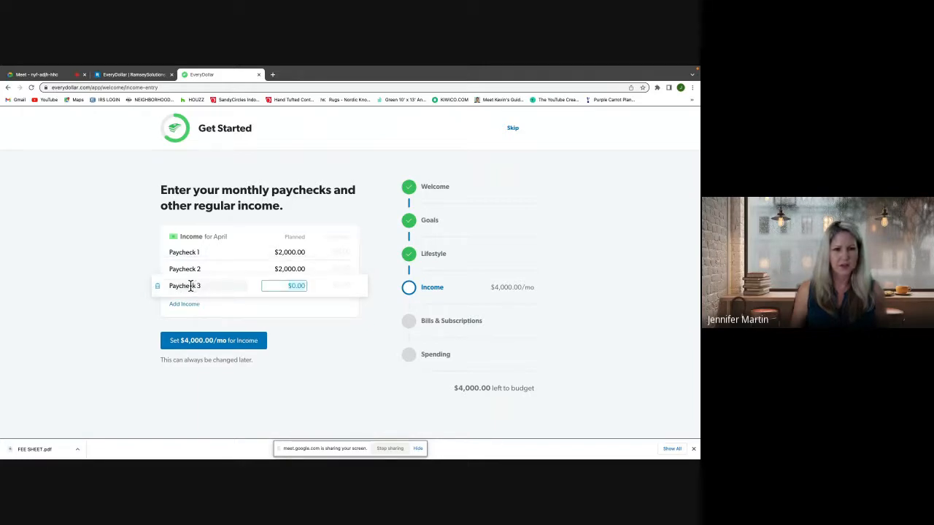
double_click(195, 286)
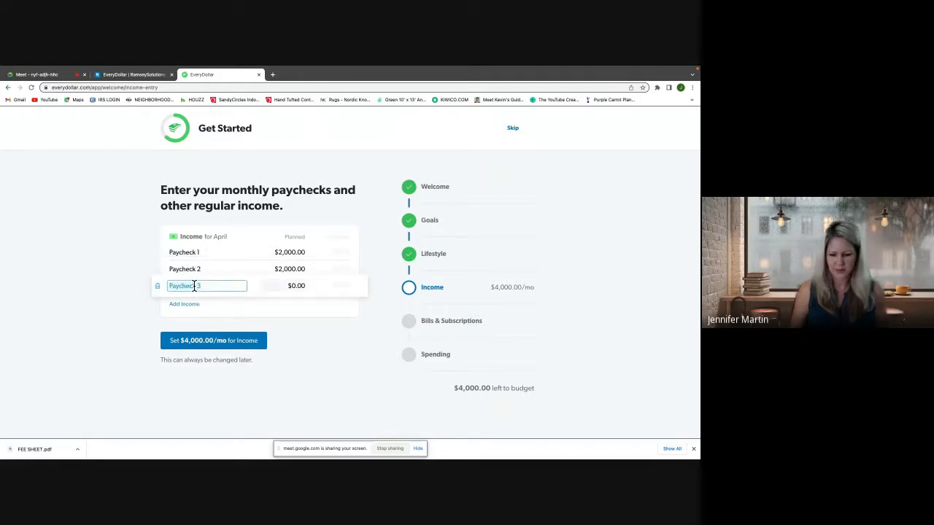
text(Retna)
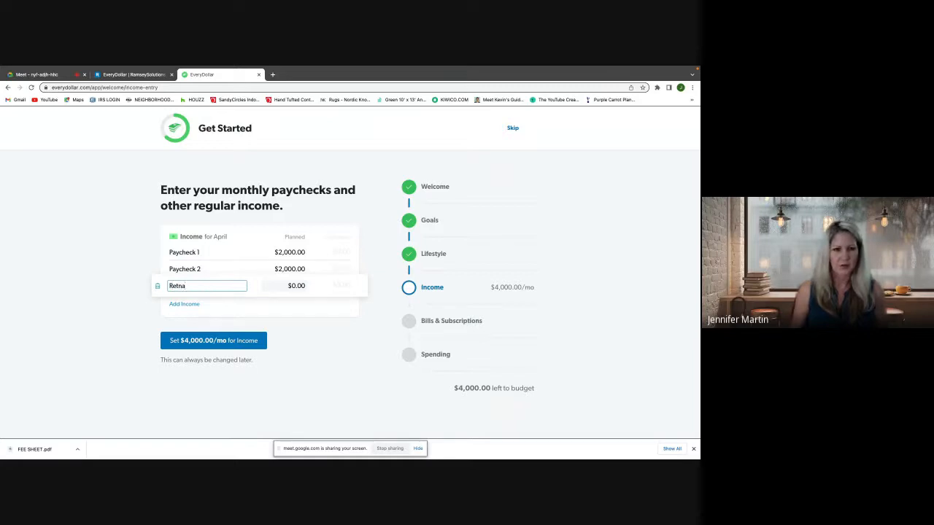
text(n)
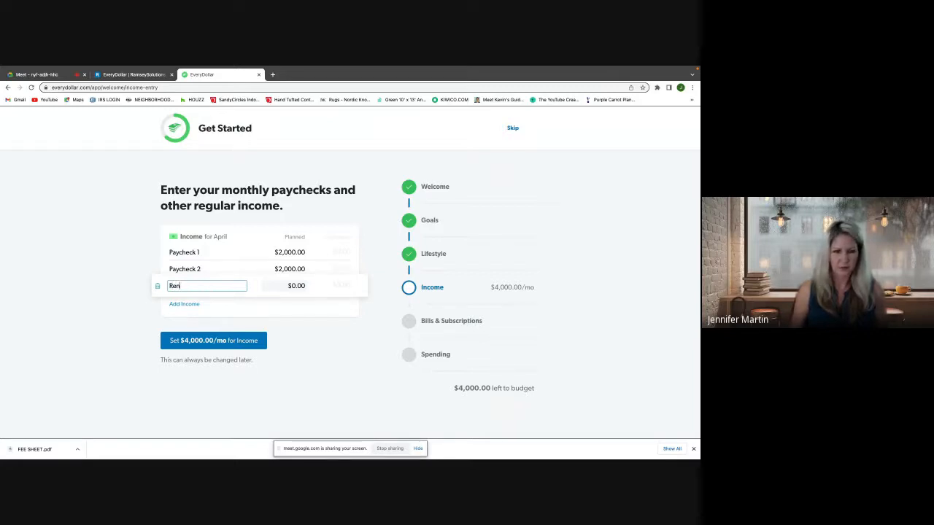
text(tal Income)
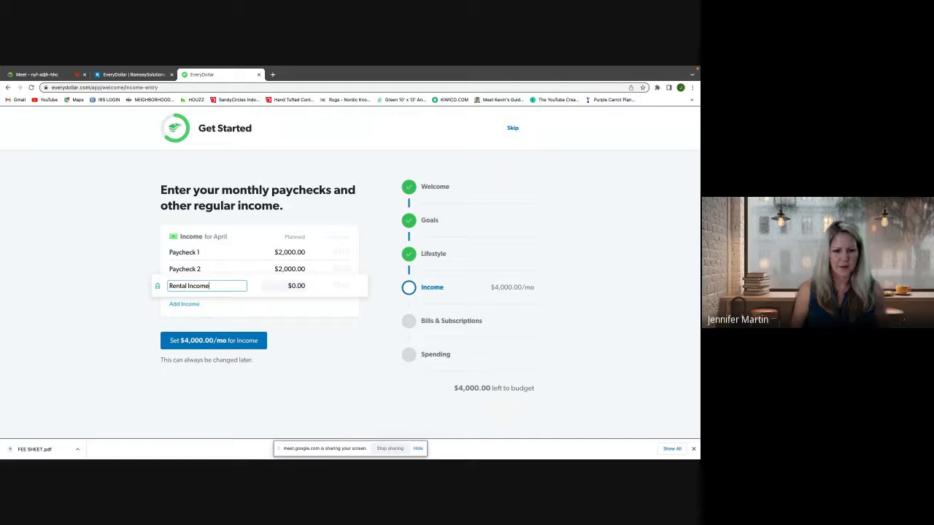
key(Tab)
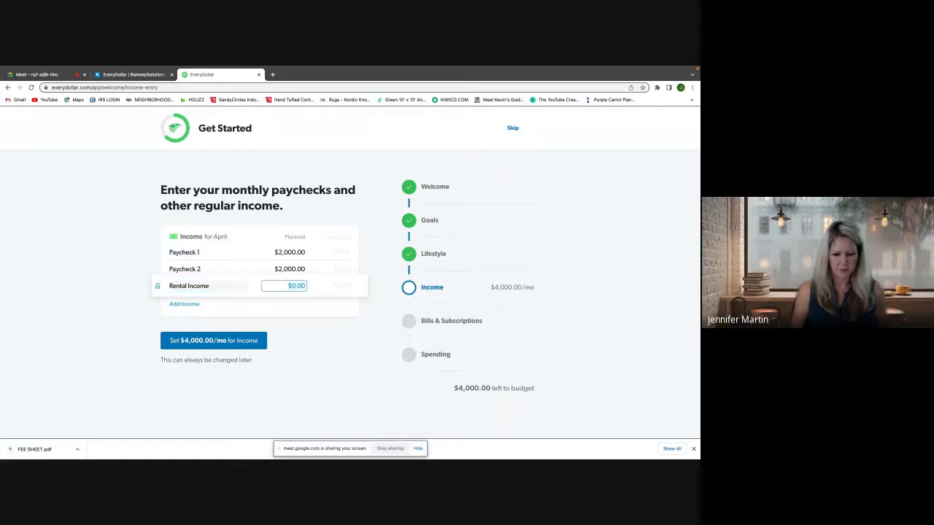
text(400)
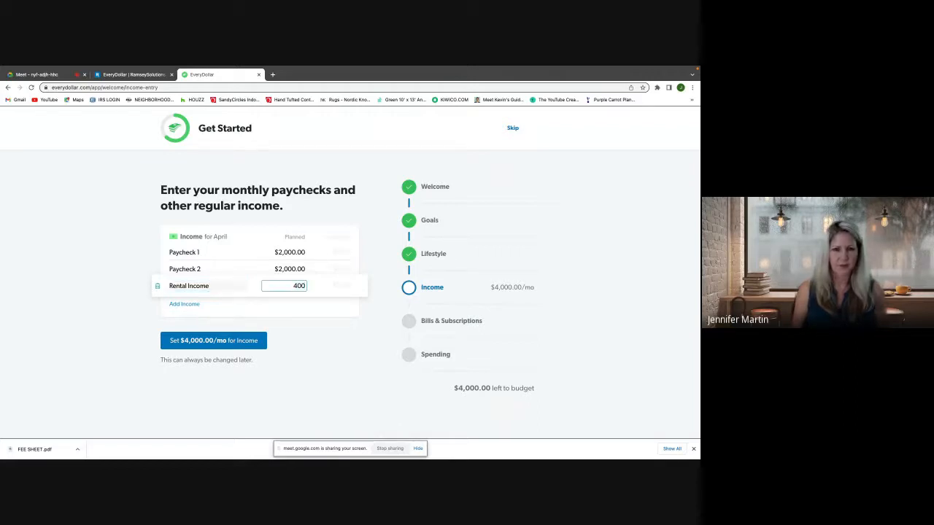
click(369, 310)
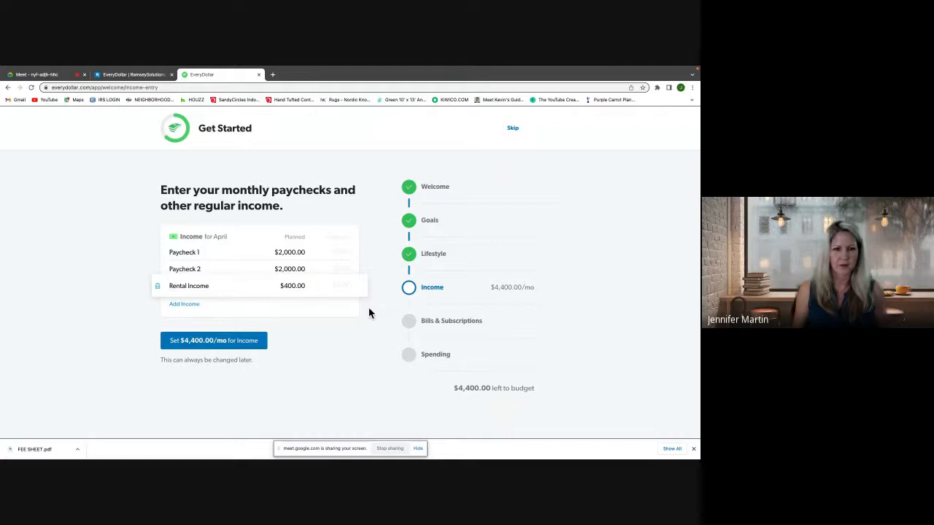
click(190, 252)
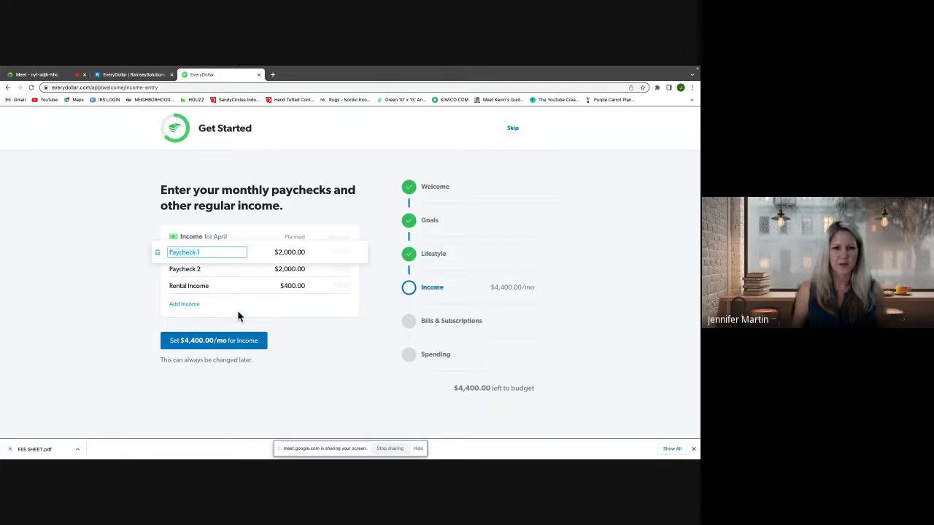
click(301, 326)
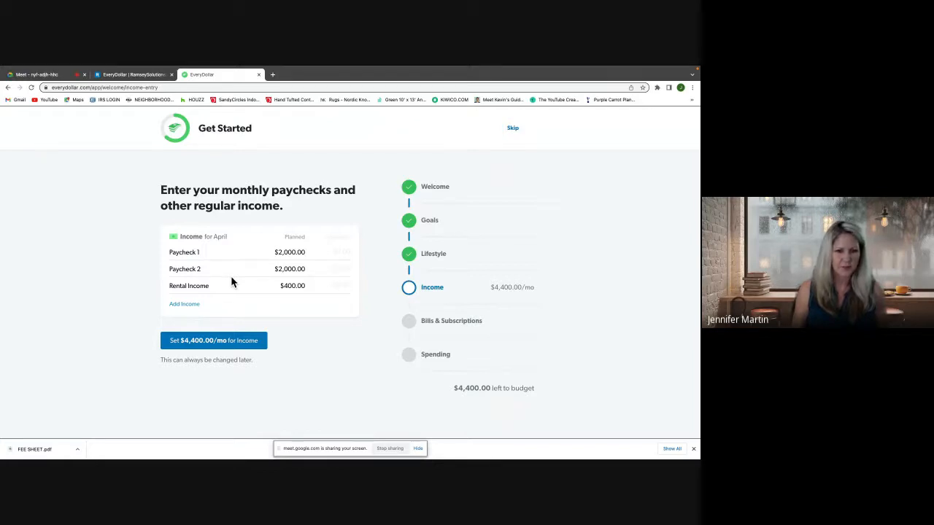
click(214, 340)
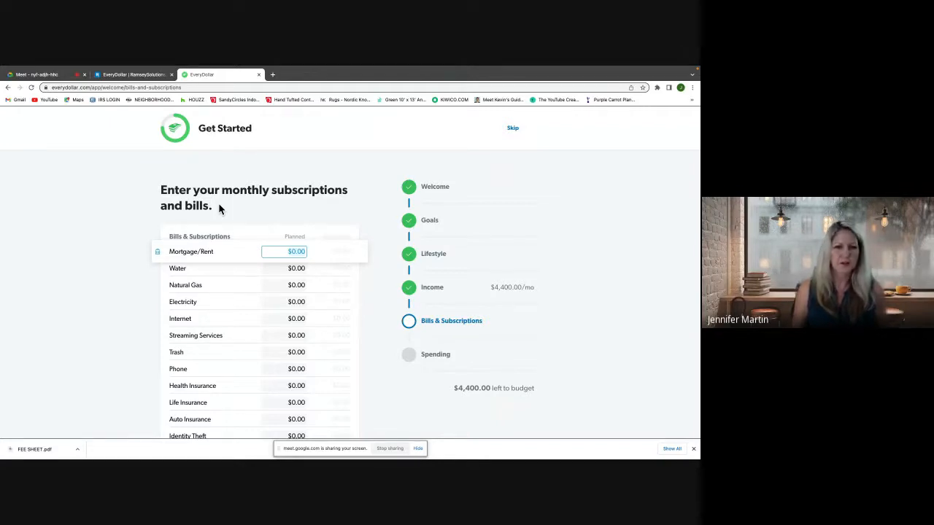
- Plan Mortgage/Rent at $1,800, Water at $40 and Natural Gas at $98
scroll(218, 204, down, 1)
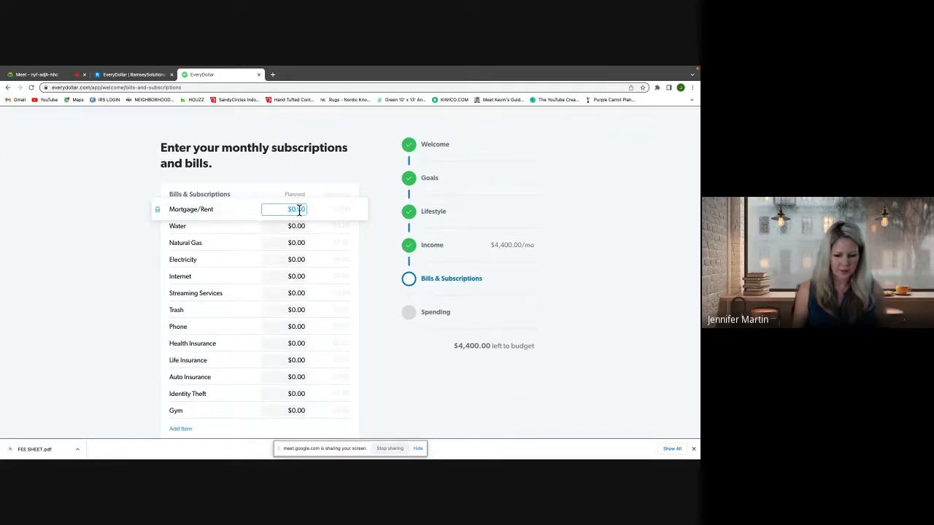
text(1800)
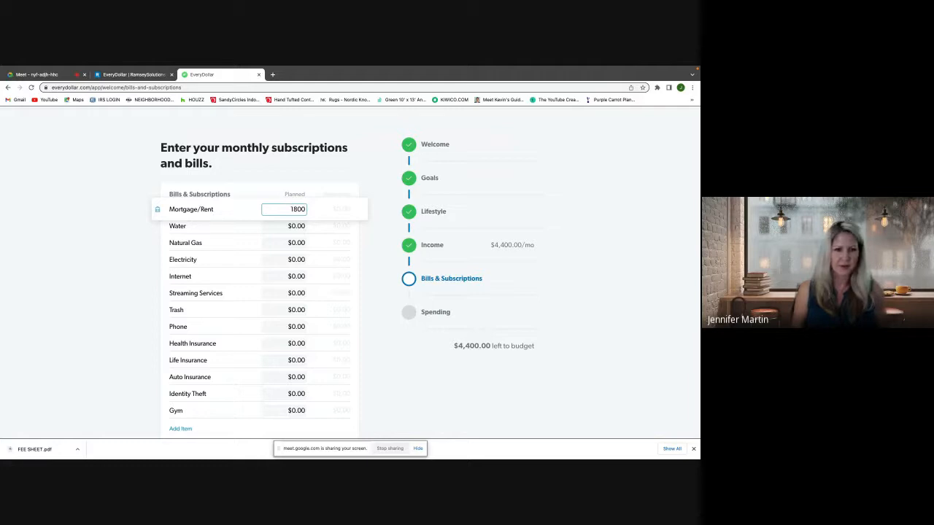
click(304, 193)
click(292, 227)
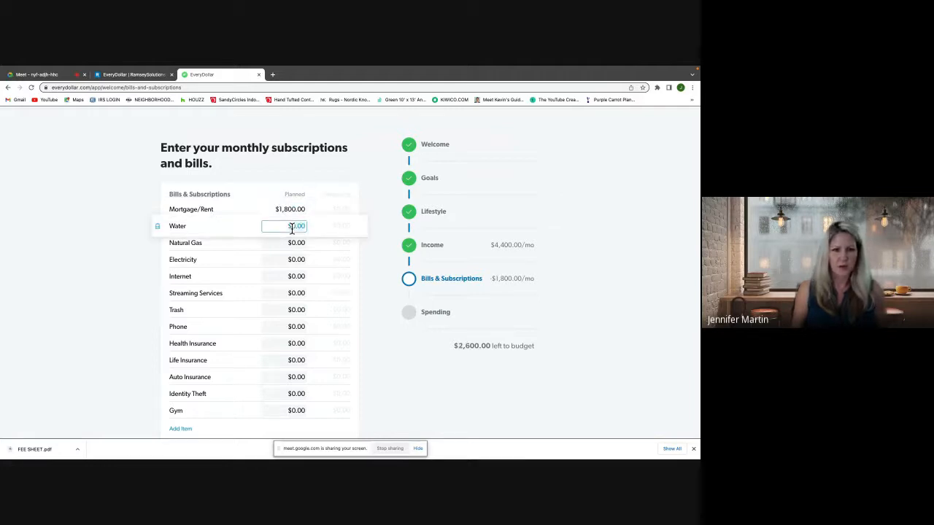
text(40)
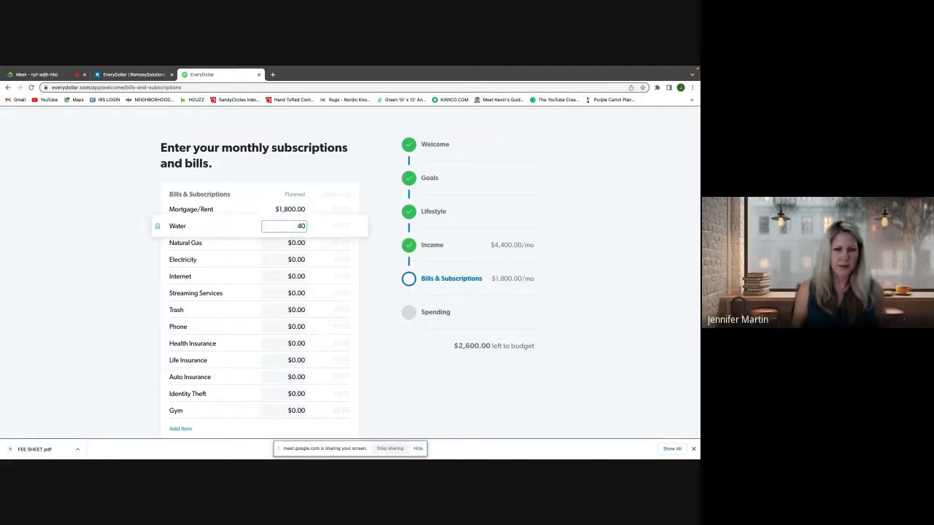
click(281, 246)
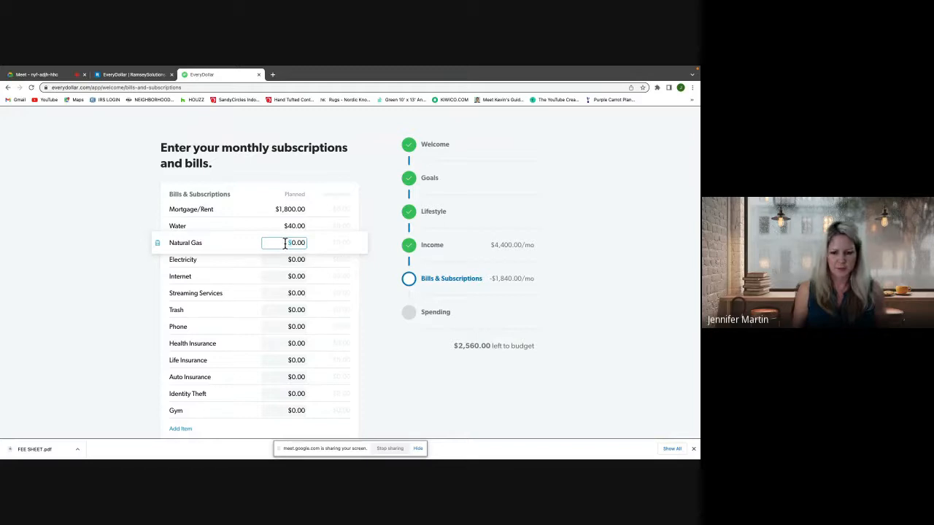
triple_click(285, 244)
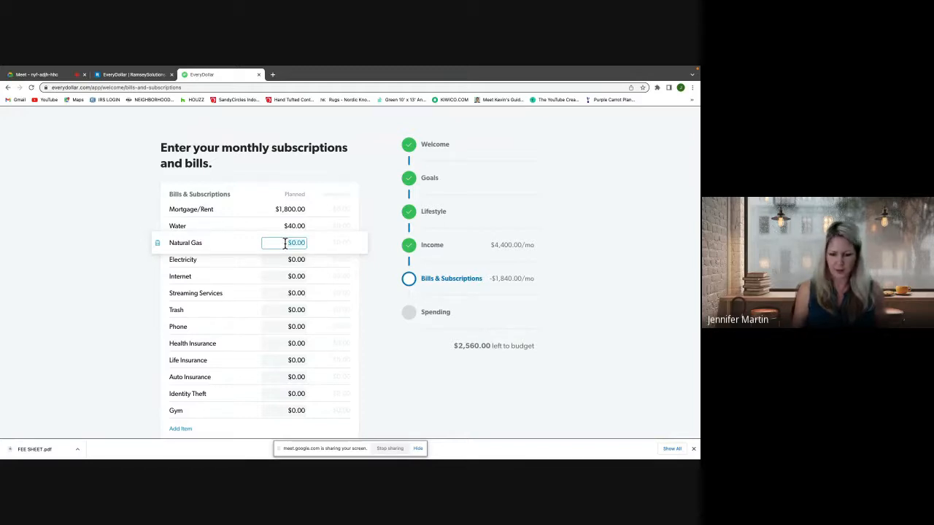
text(98)
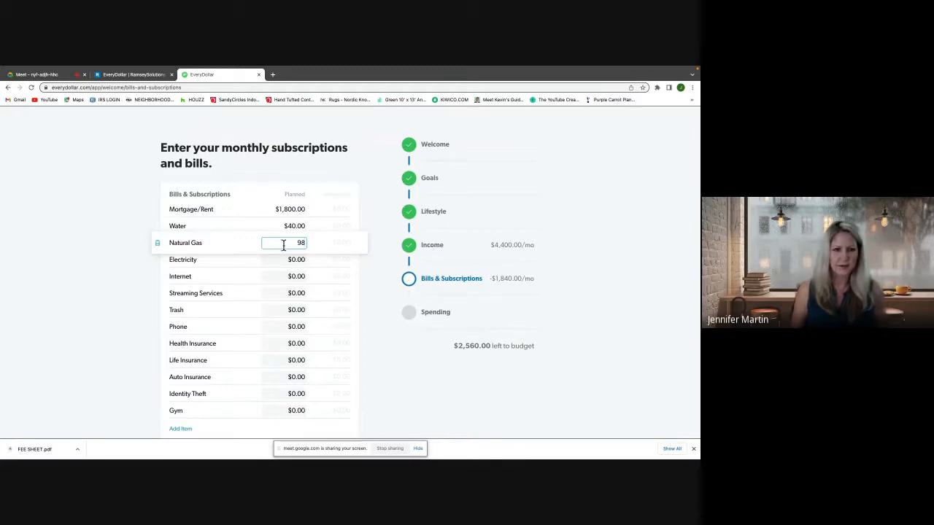
click(283, 259)
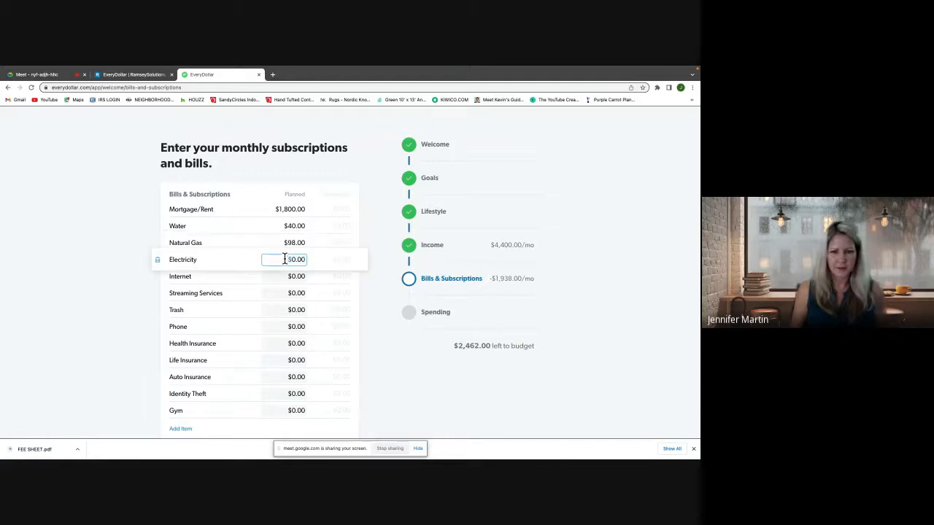
- Plan Electricity $50, Internet $49, Trash $27, Phone $140 and Health Insurance $47
triple_click(284, 259)
text(50)
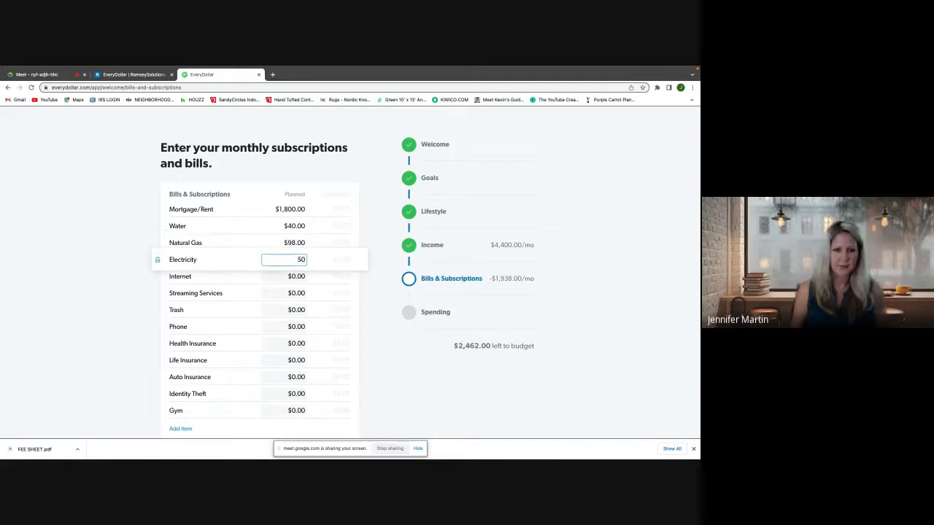
click(289, 276)
triple_click(288, 276)
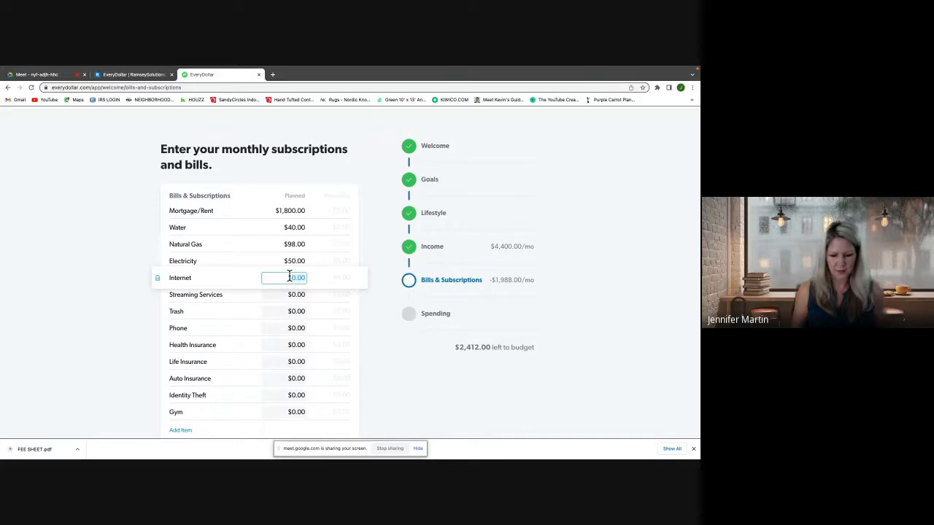
text(49)
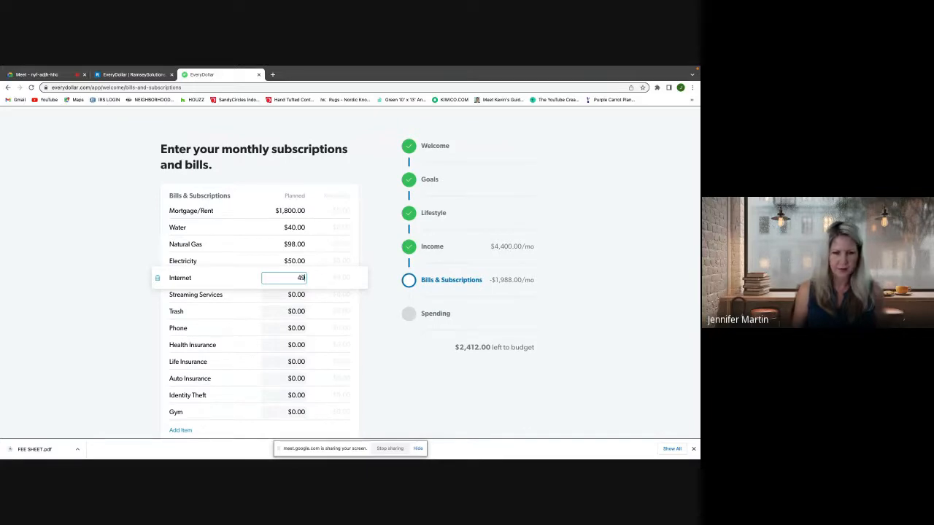
click(288, 311)
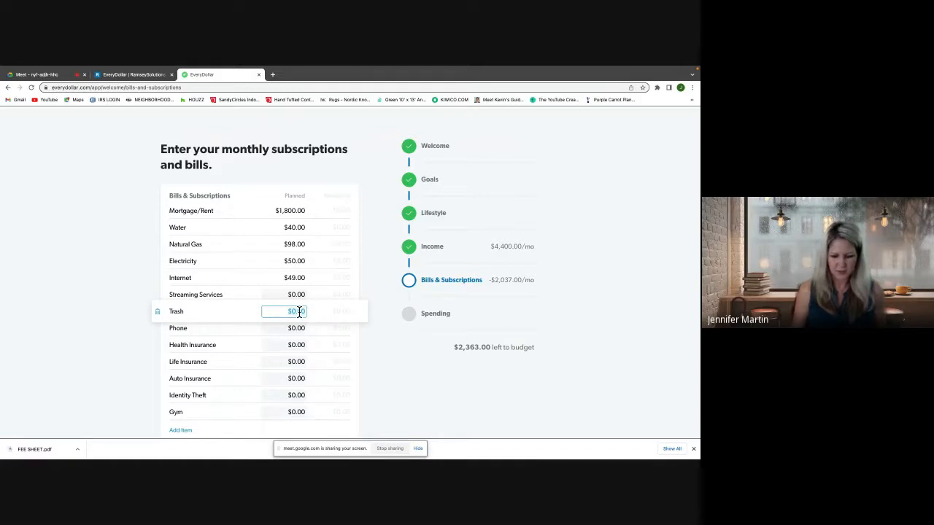
text(27)
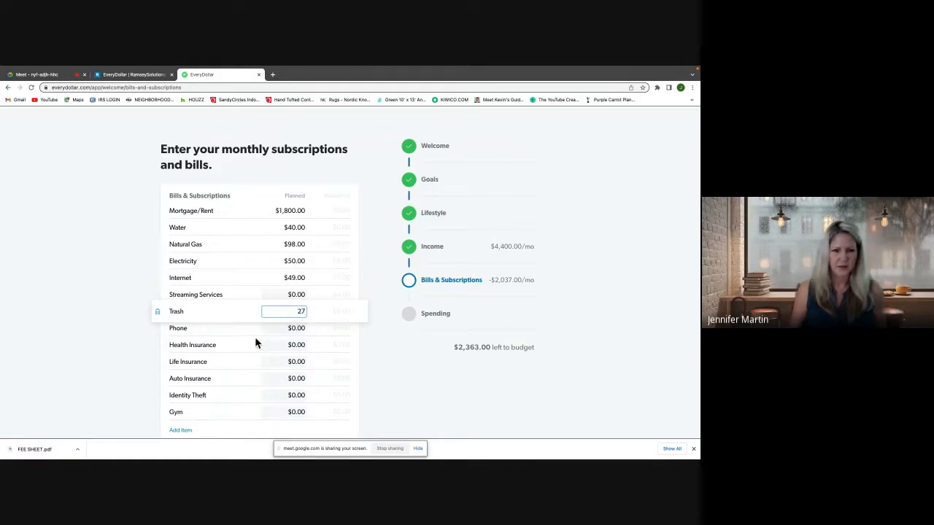
click(269, 329)
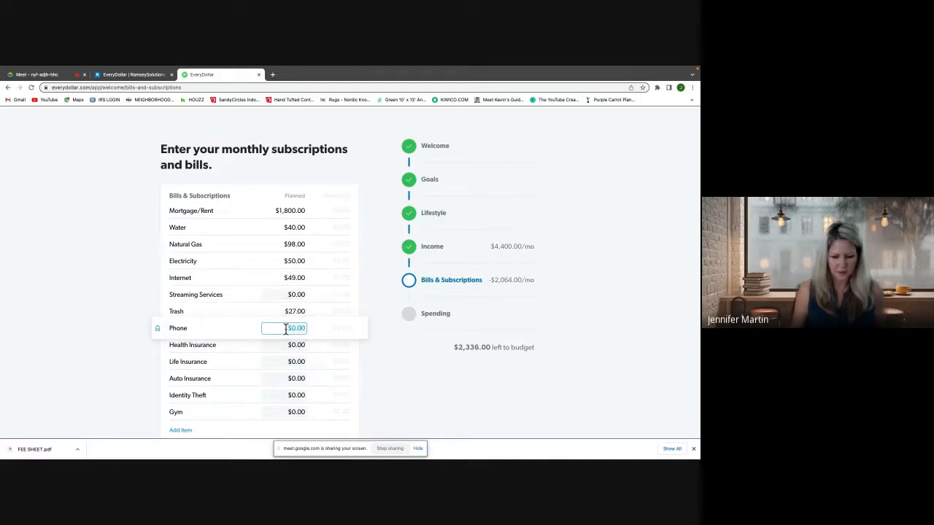
text(140)
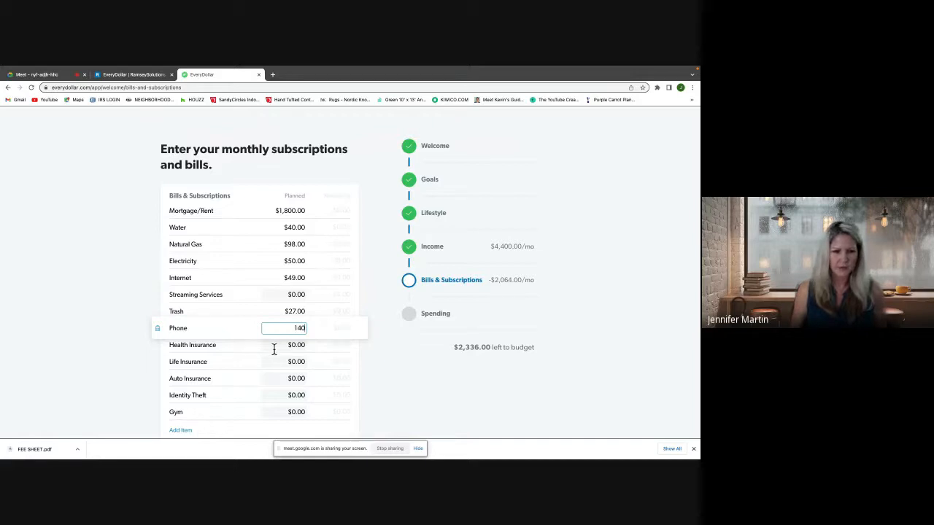
click(274, 348)
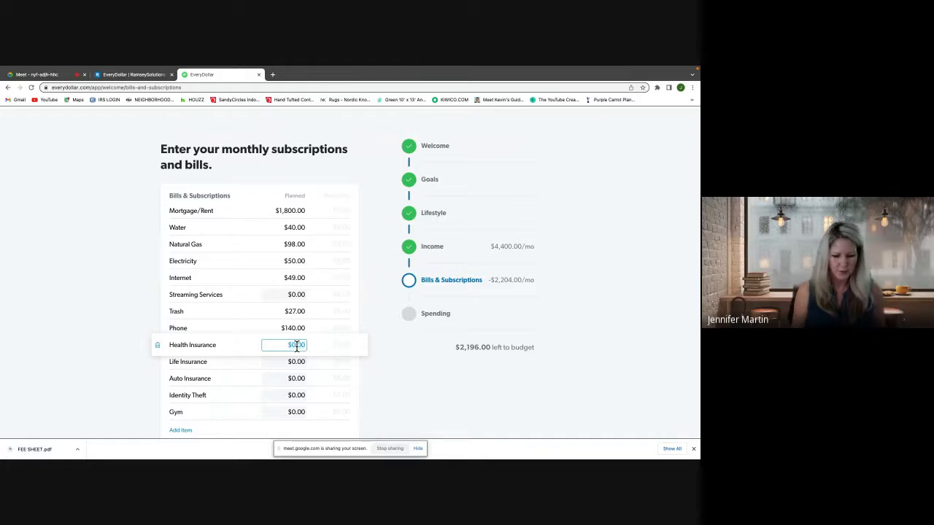
text(47)
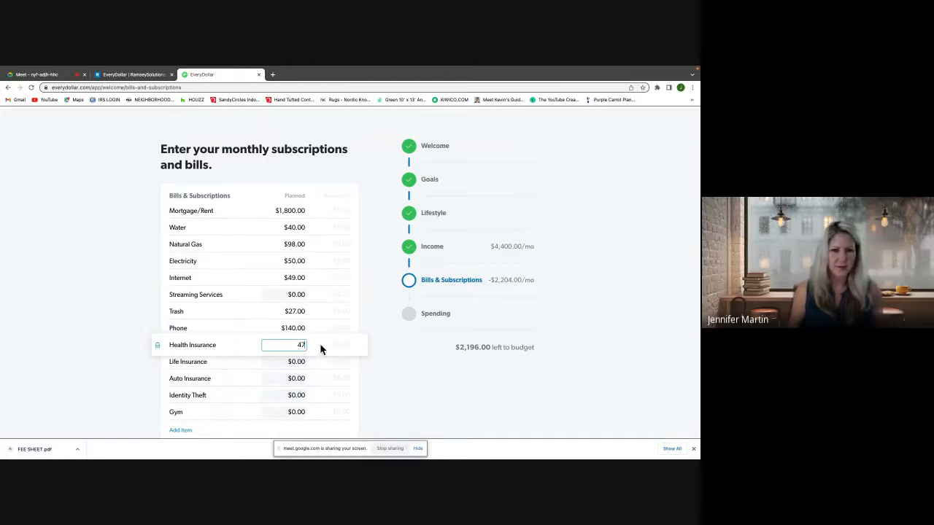
click(375, 352)
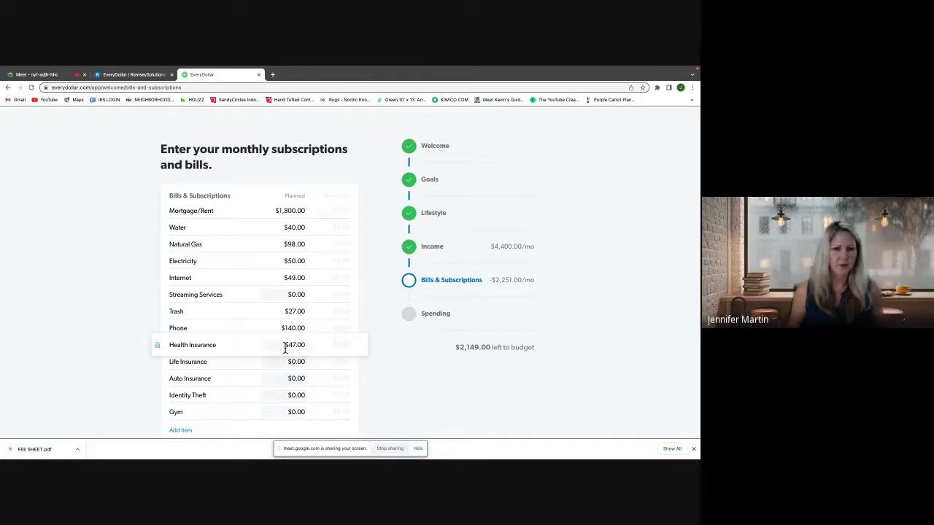
- Plan Life Insurance at $49, Auto Insurance at $123 and Gym at $30
scroll(254, 349, down, 2)
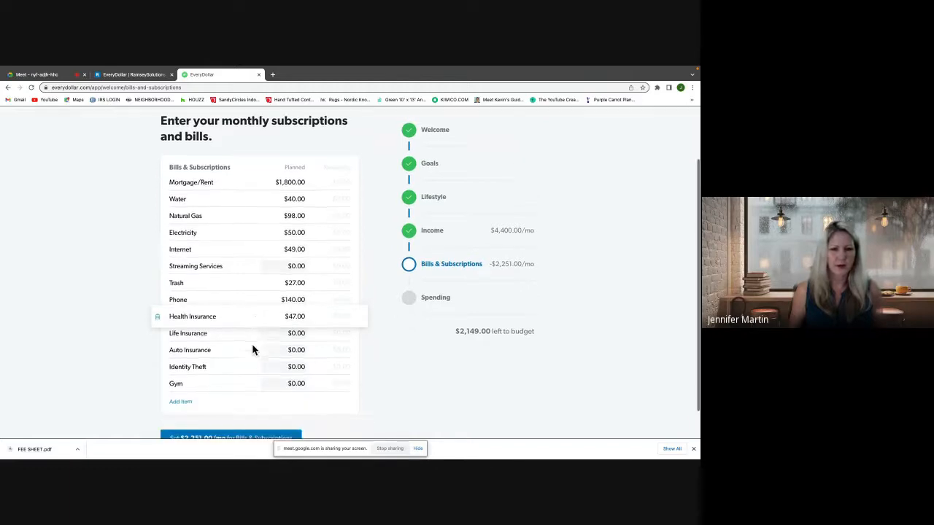
click(298, 332)
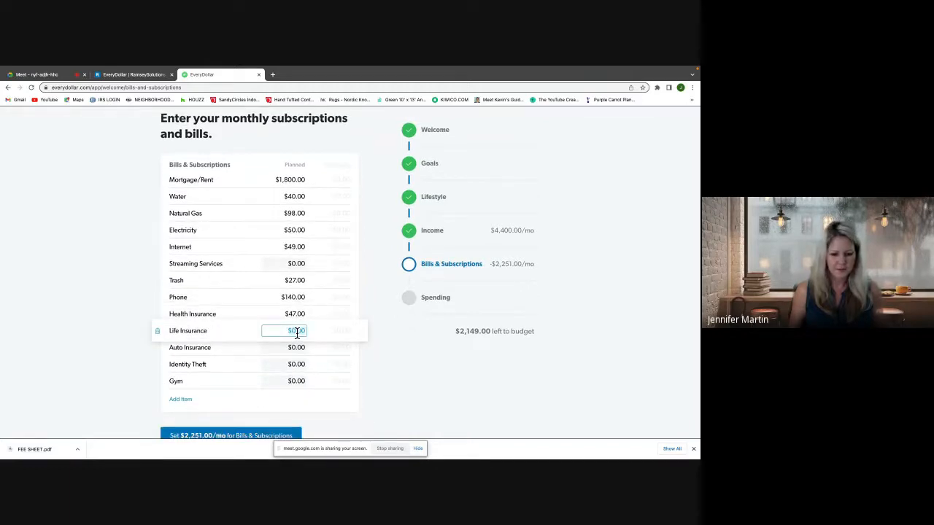
text(49)
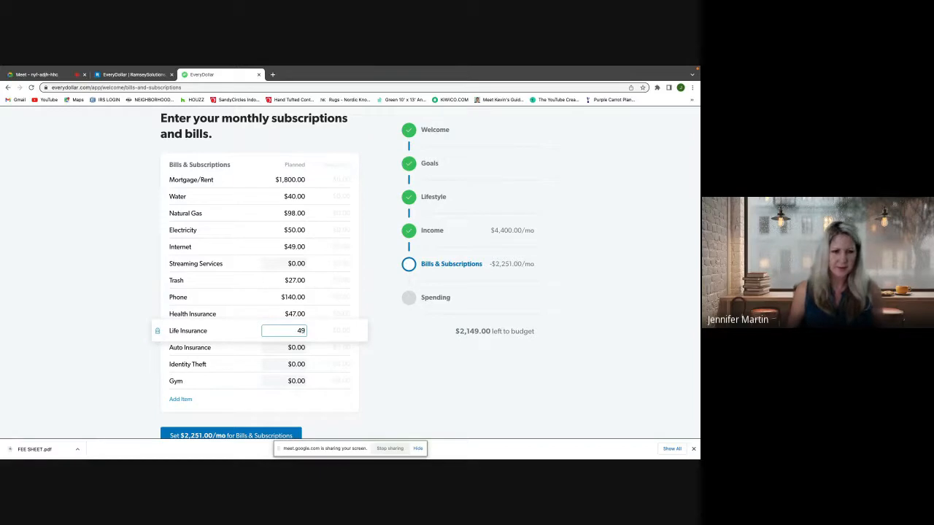
click(396, 347)
click(289, 348)
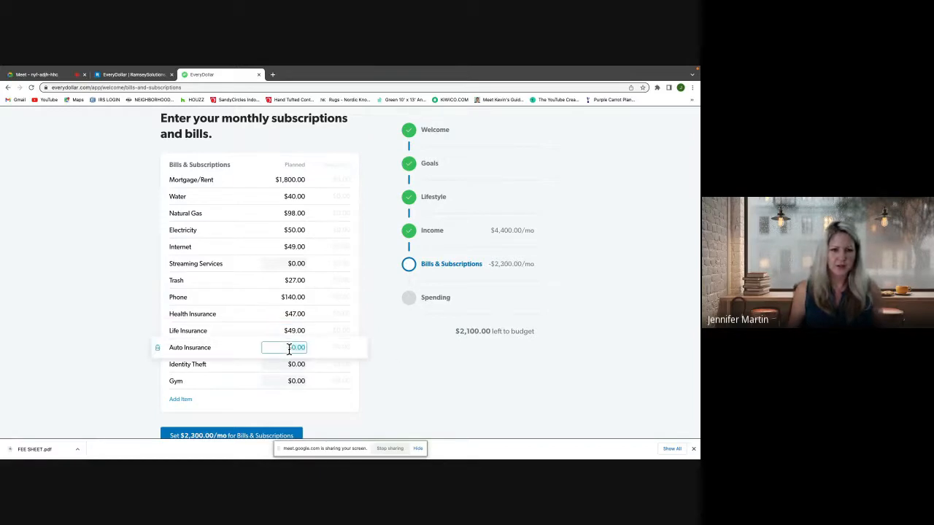
text(123)
scroll(306, 355, up, 2)
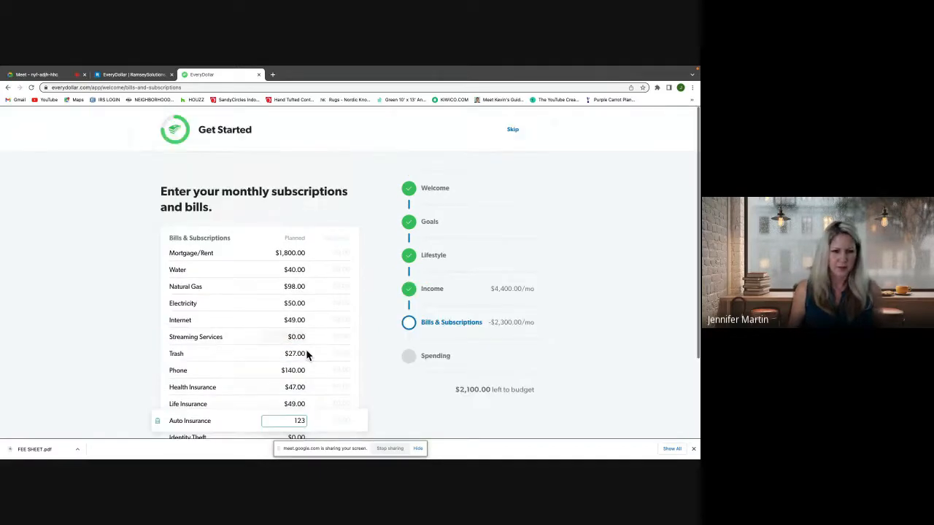
scroll(306, 355, down, 1)
scroll(306, 355, down, 1)
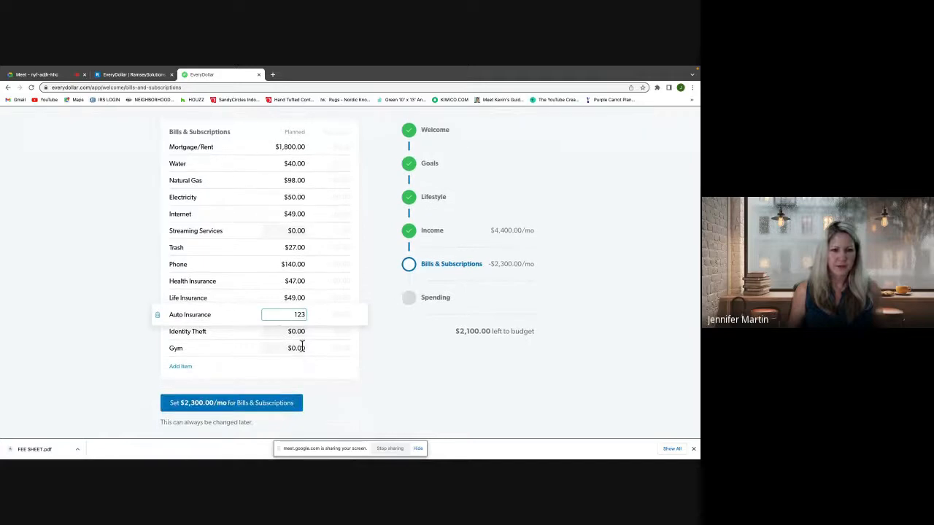
click(336, 354)
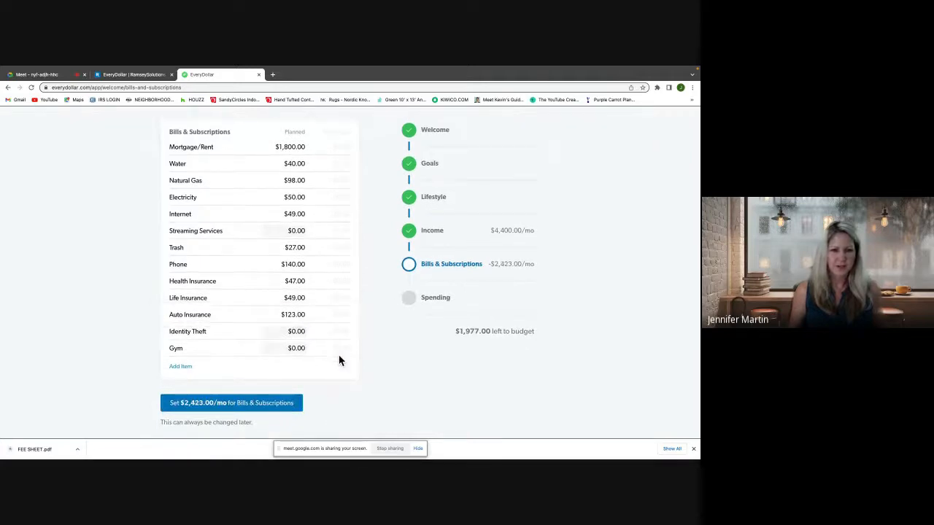
click(295, 349)
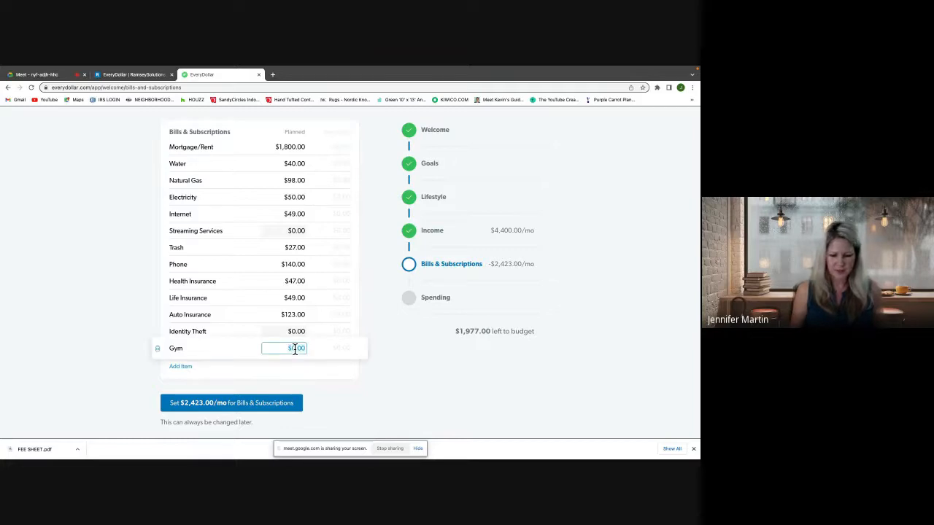
text(30)
click(387, 360)
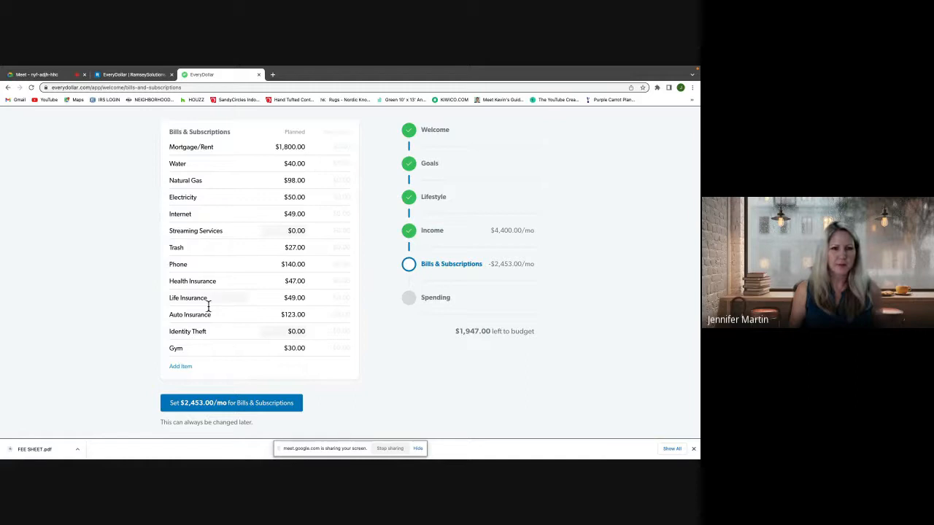
- Rename Streaming Services to Cable Bill planned at $80, and add a blank bill line
click(199, 232)
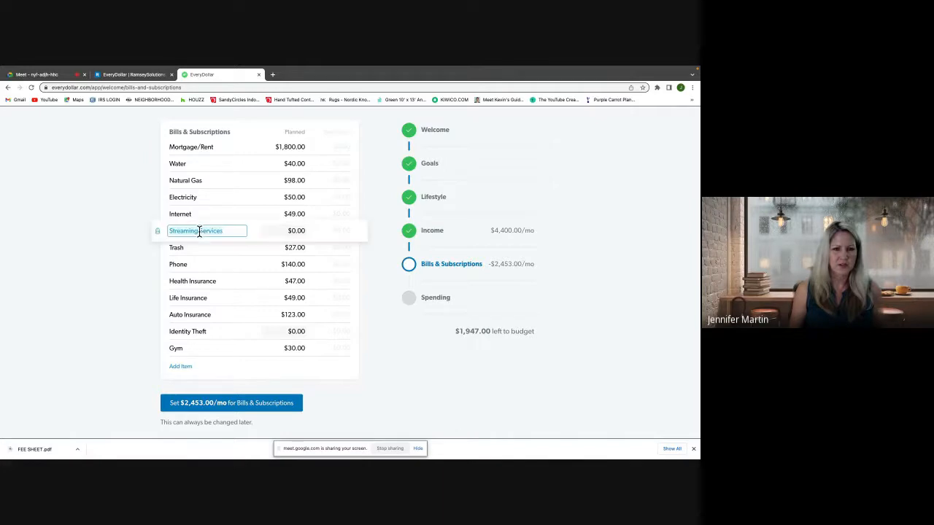
text(Ca)
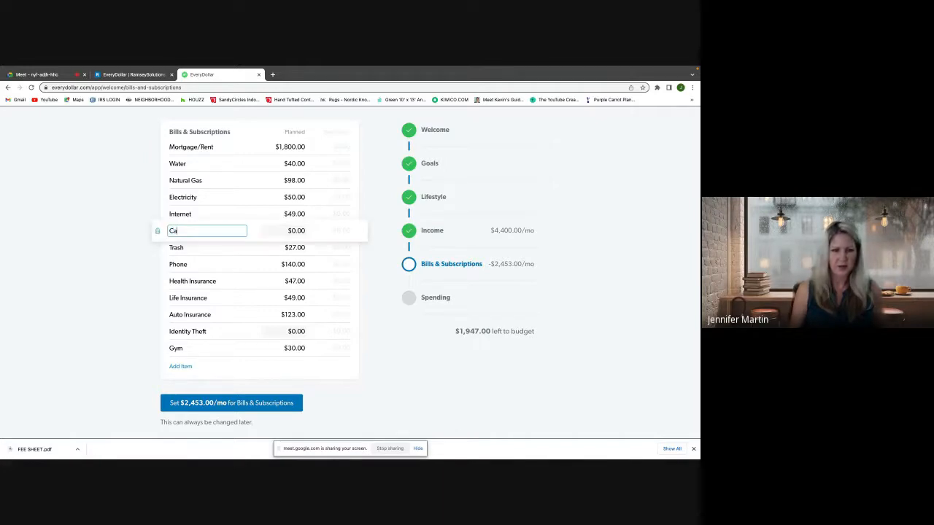
text(ble Bill)
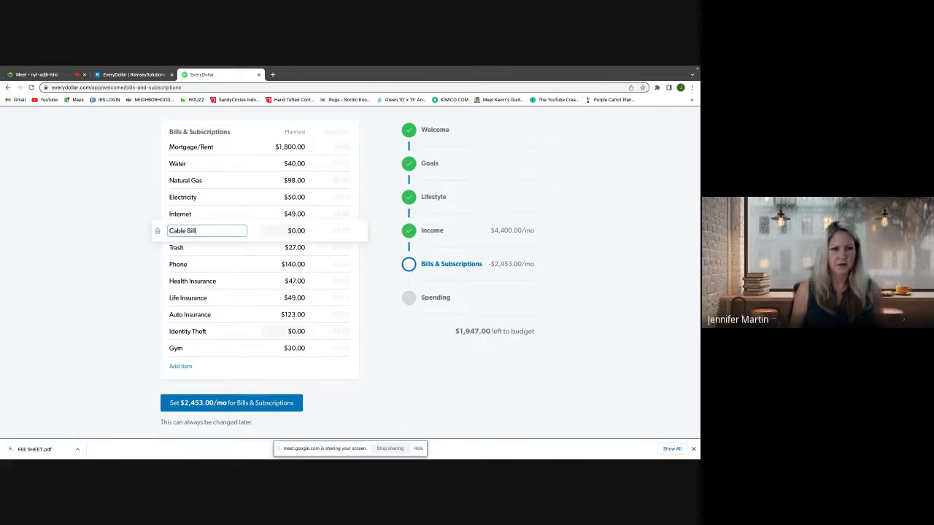
key(Tab)
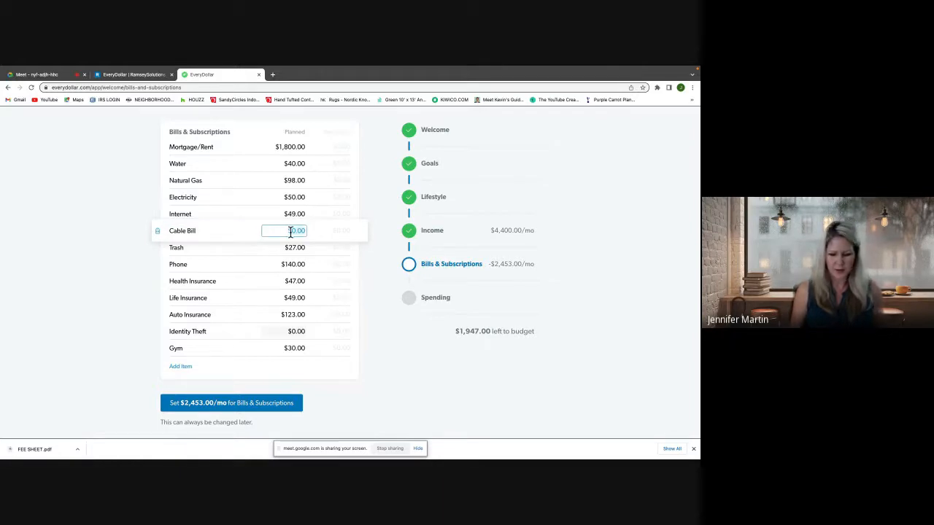
text(80)
click(393, 264)
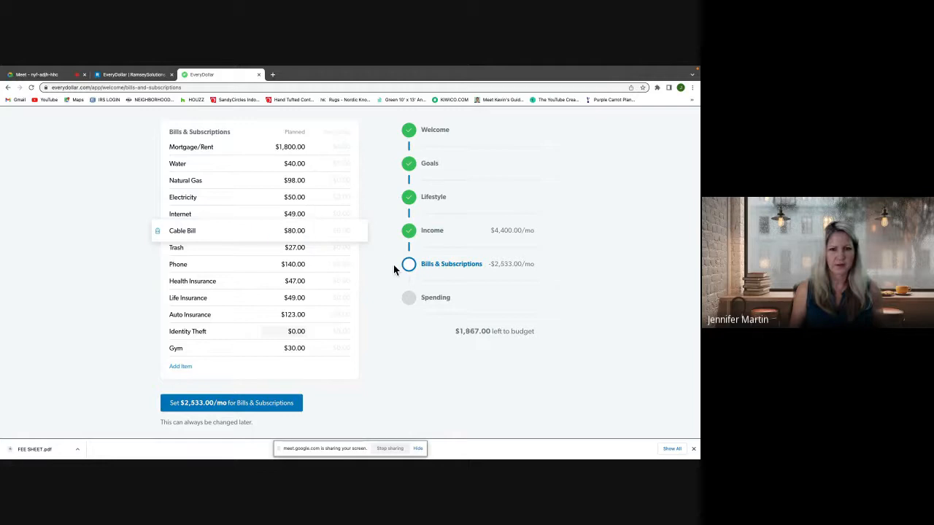
click(178, 367)
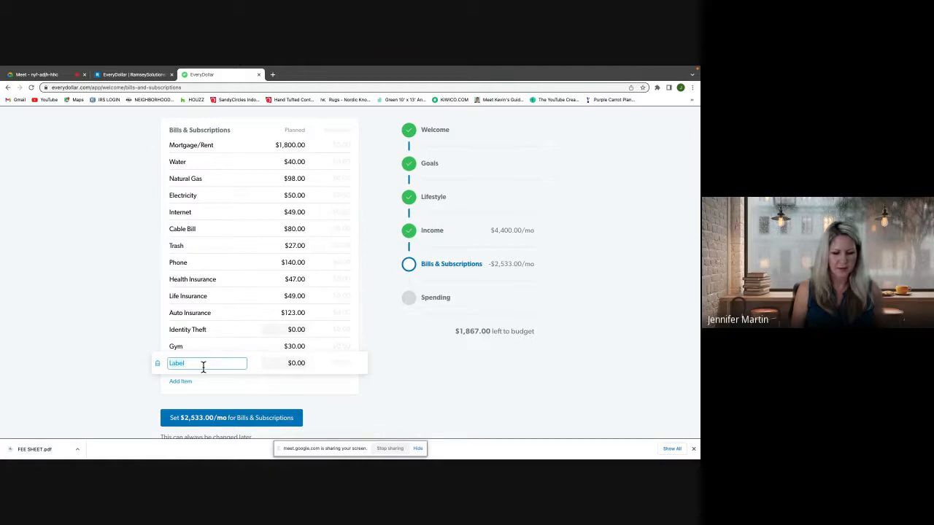
- Name the new bill 'Wine membership' with $25 planned, then review the bills list
text(Wine)
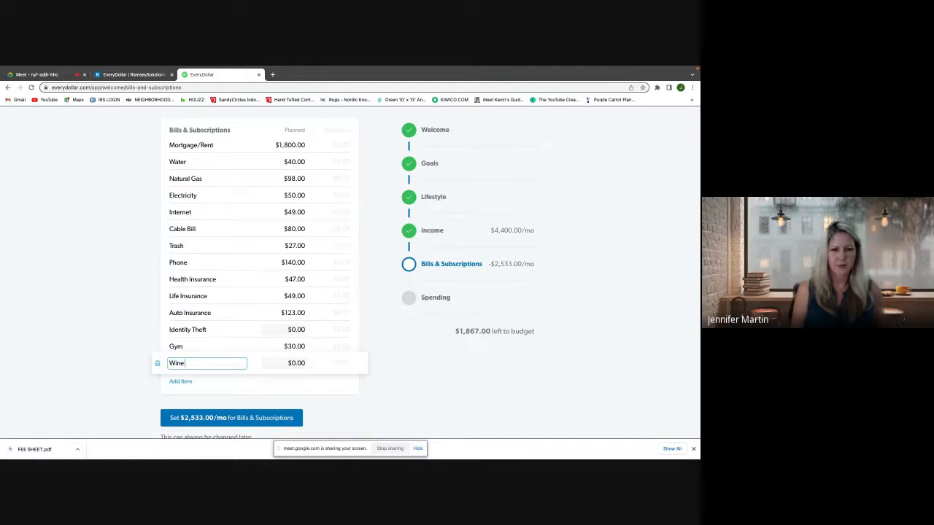
text( membership)
key(Tab)
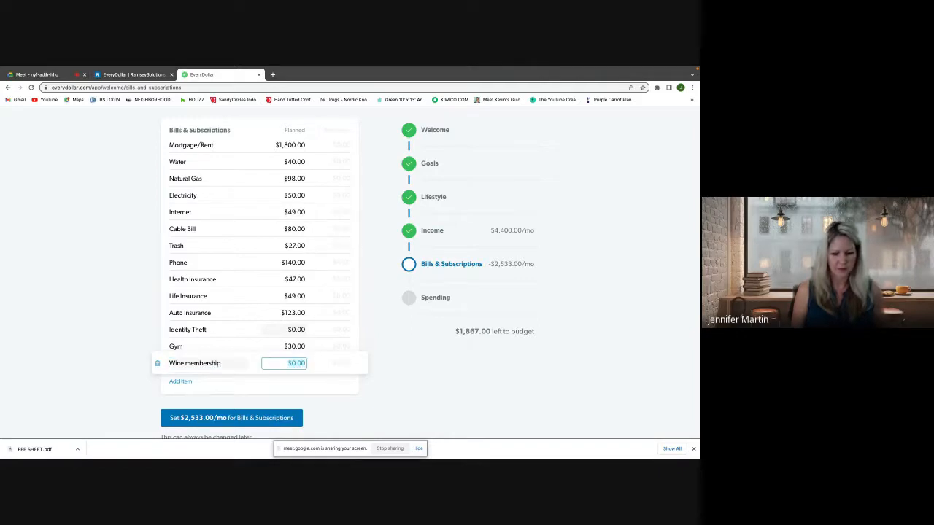
text(25)
click(399, 353)
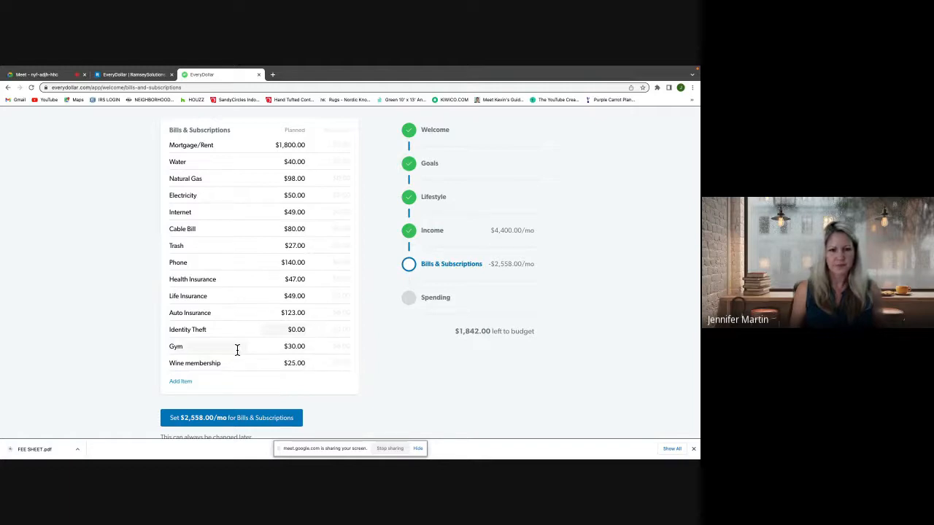
scroll(237, 350, up, 2)
scroll(237, 350, down, 3)
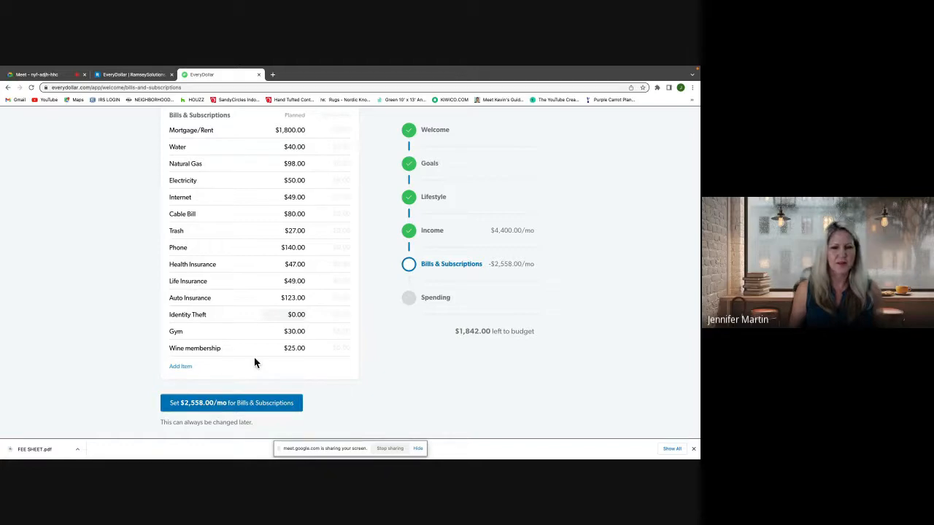
scroll(254, 363, up, 3)
scroll(254, 363, down, 2)
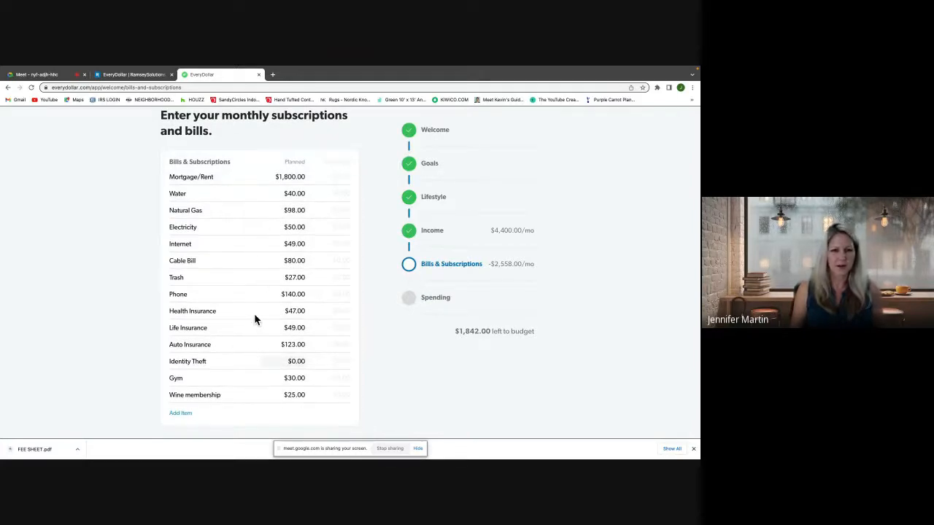
scroll(255, 319, down, 2)
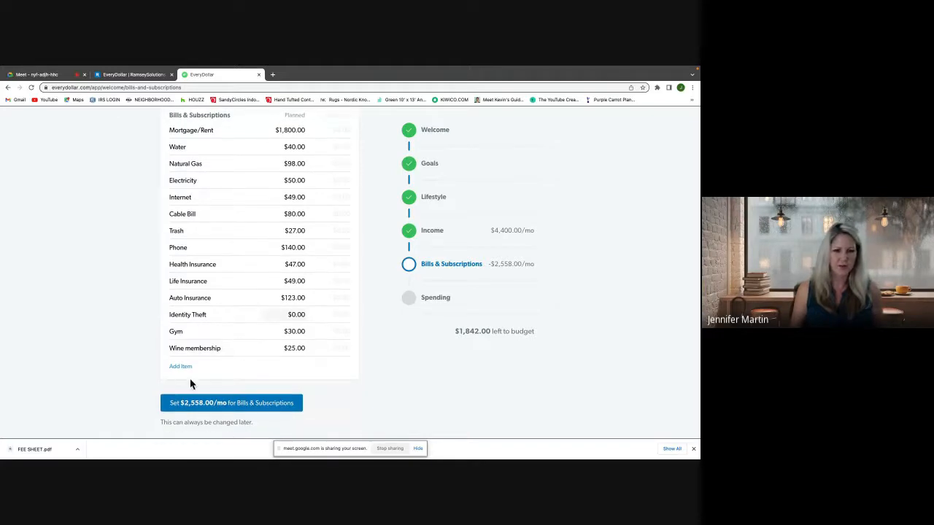
- Save bills at $2,558.00/mo and plan Groceries at $475 on the spending step
click(209, 404)
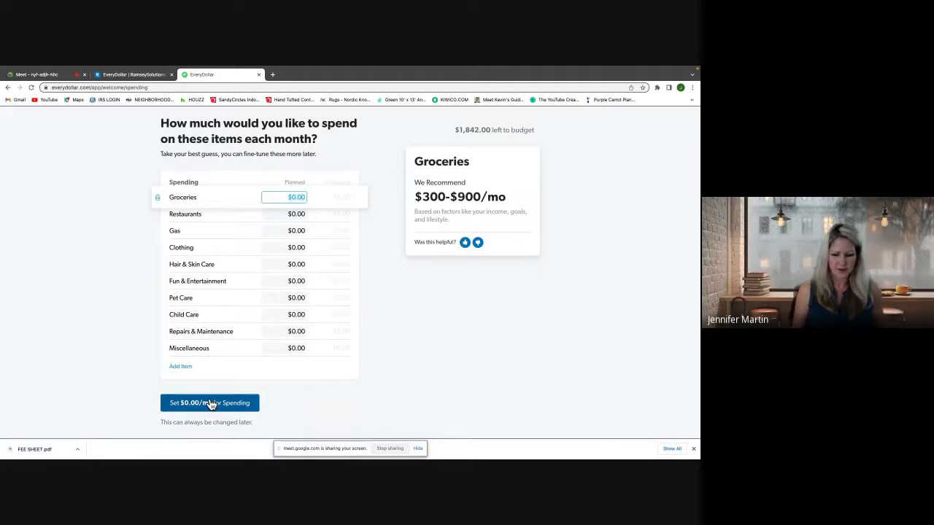
text(475)
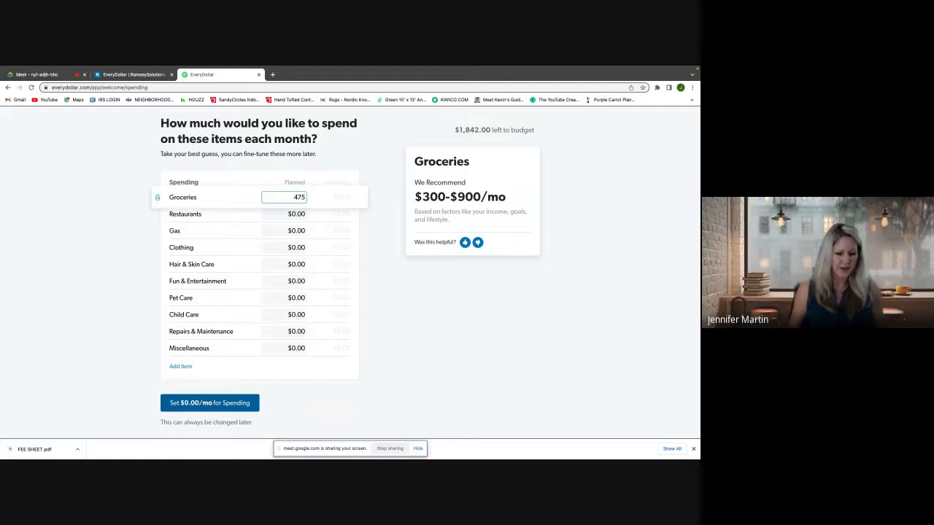
click(387, 353)
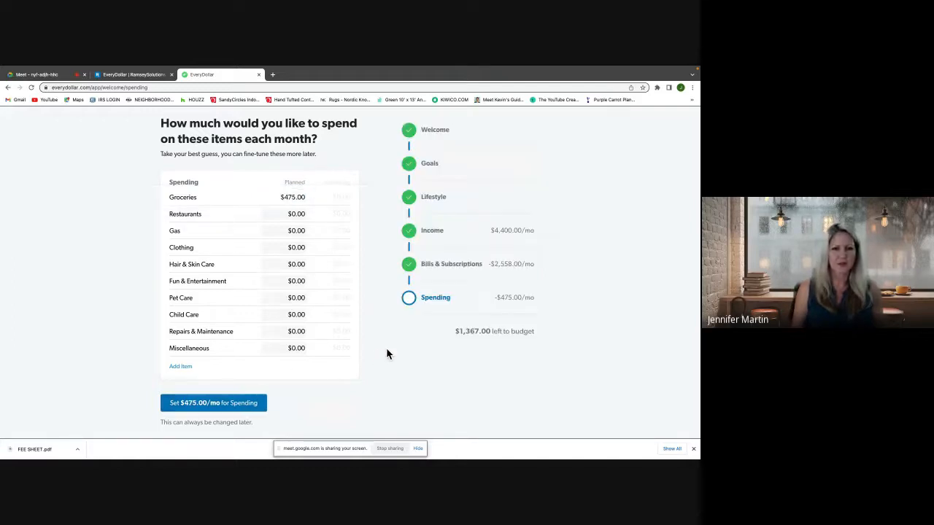
- Plan Restaurants at $100
click(289, 214)
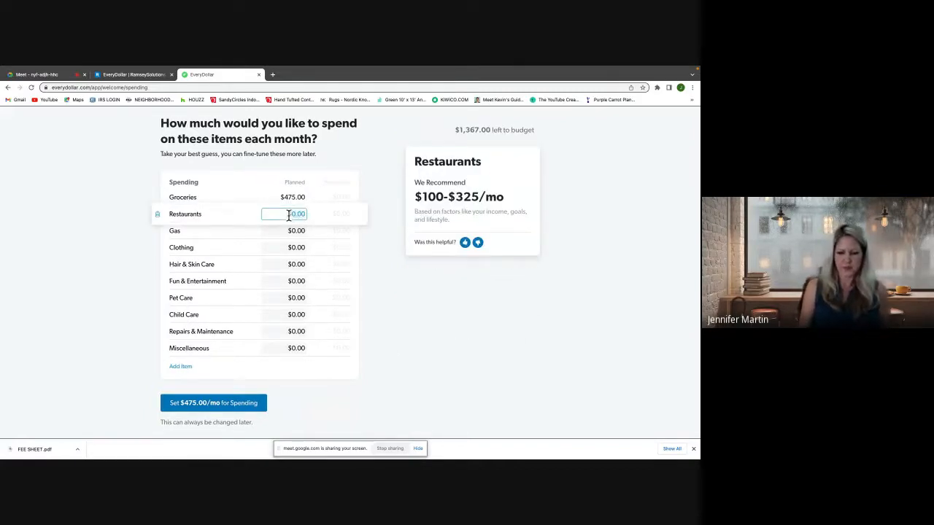
text(100)
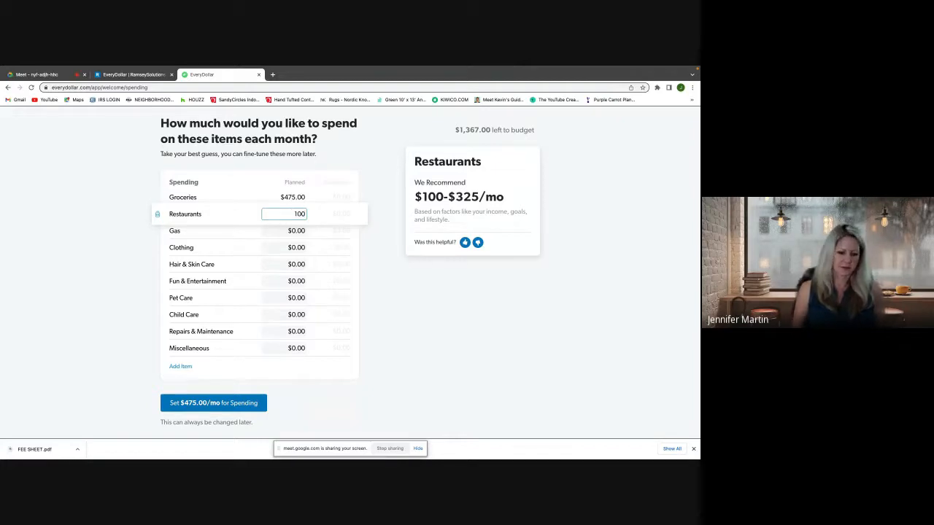
click(388, 289)
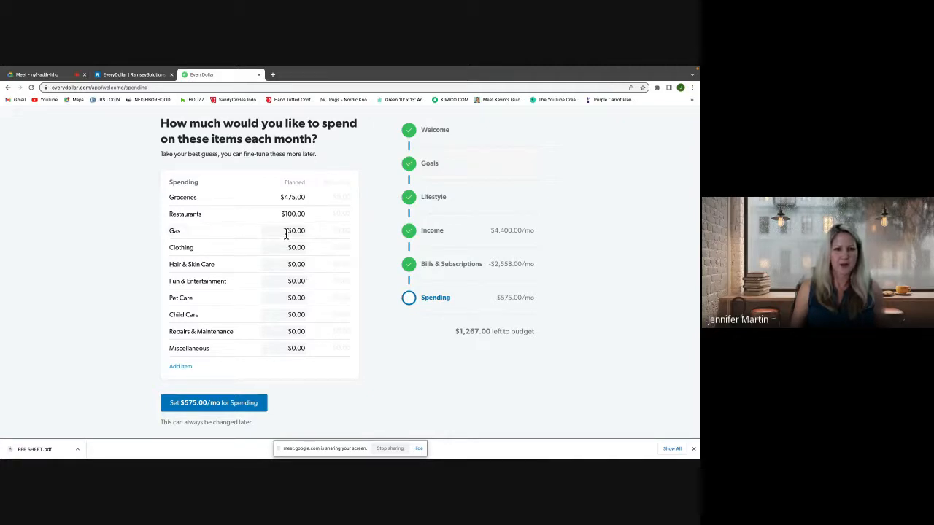
- Rename the Gas item to Gas/Fuel and plan $150 for it
click(184, 231)
scroll(185, 232, up, 1)
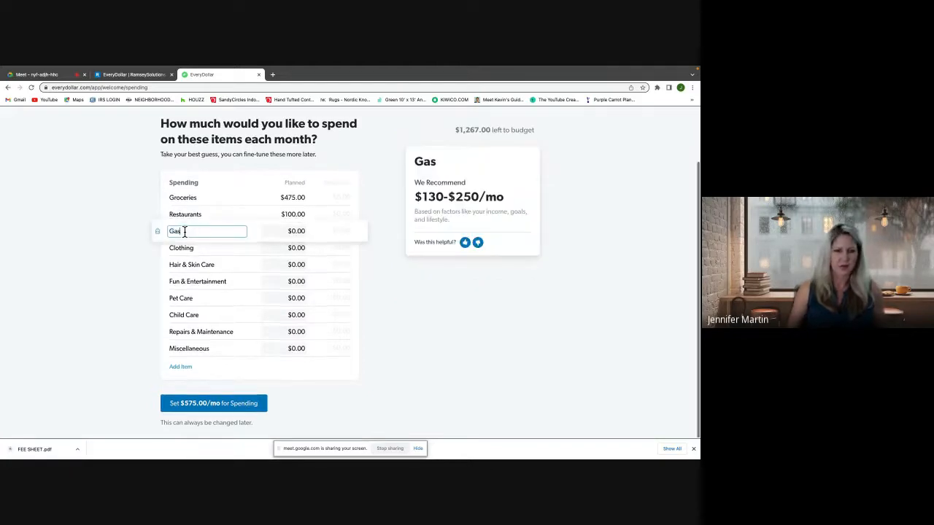
text(/F)
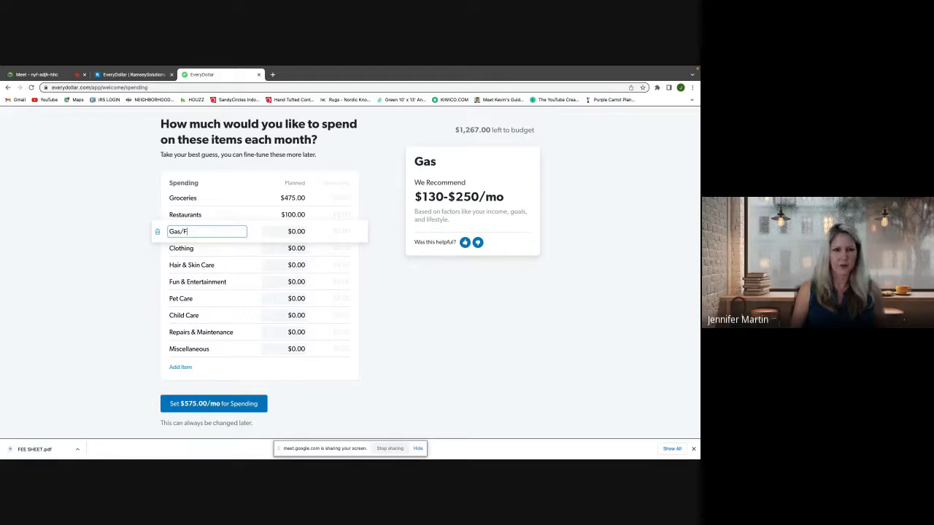
text(uel)
key(Tab)
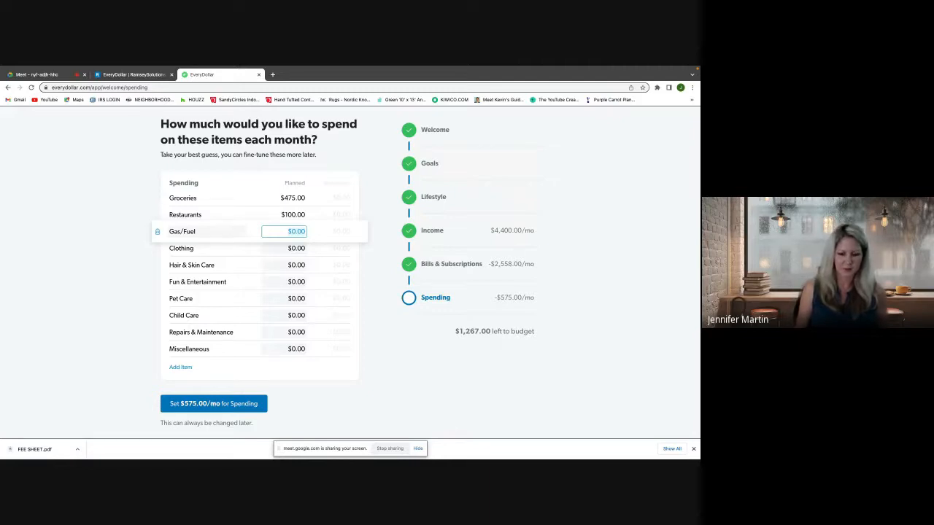
text(150)
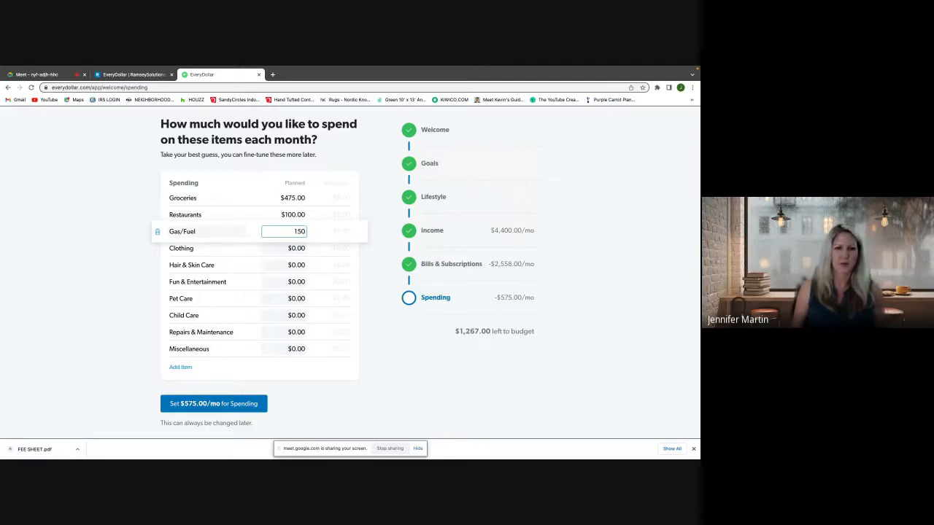
click(447, 345)
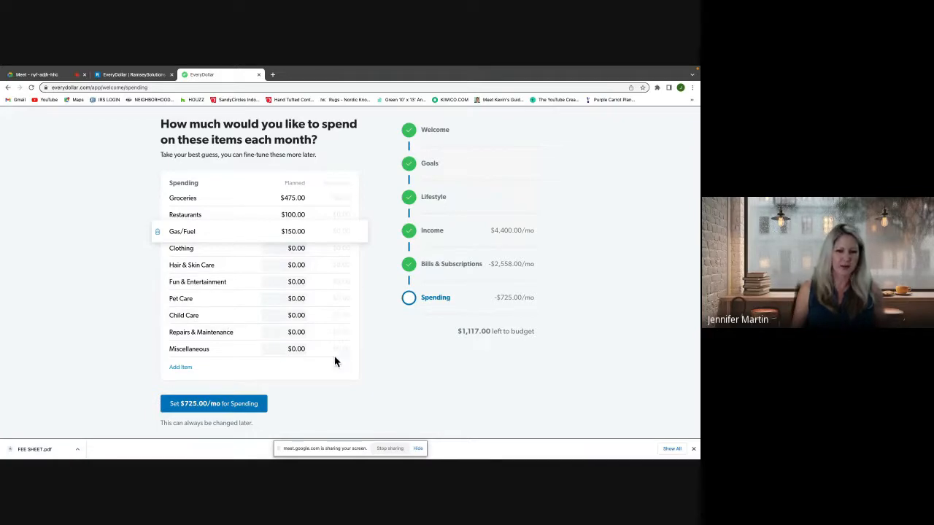
- Plan Miscellaneous spending at $50
click(292, 349)
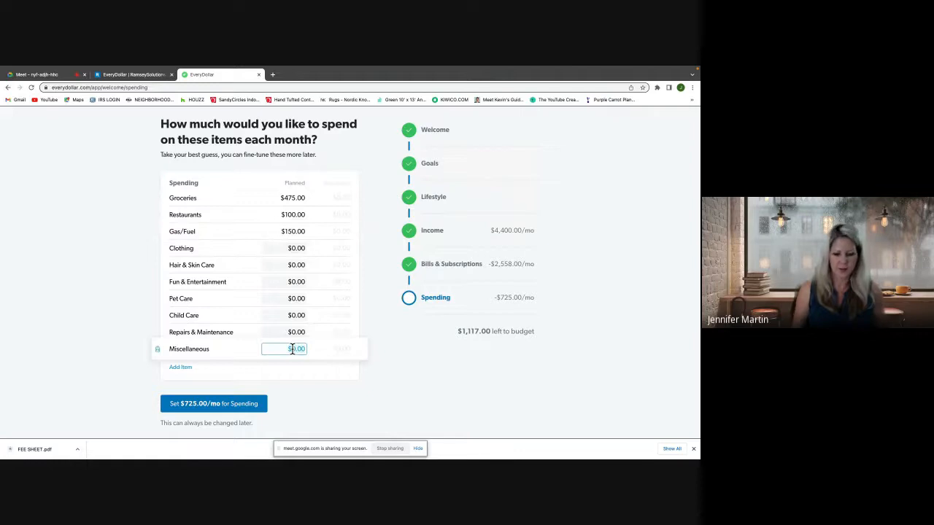
text(50)
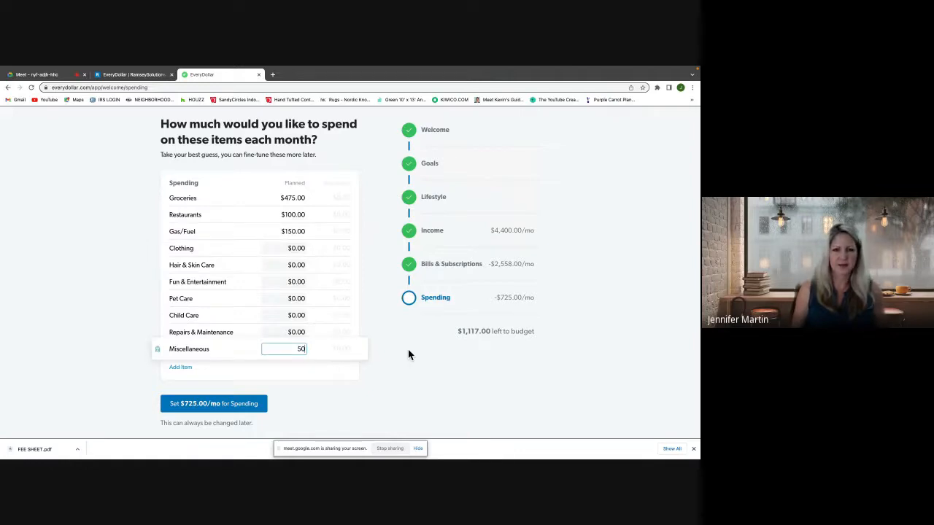
click(415, 354)
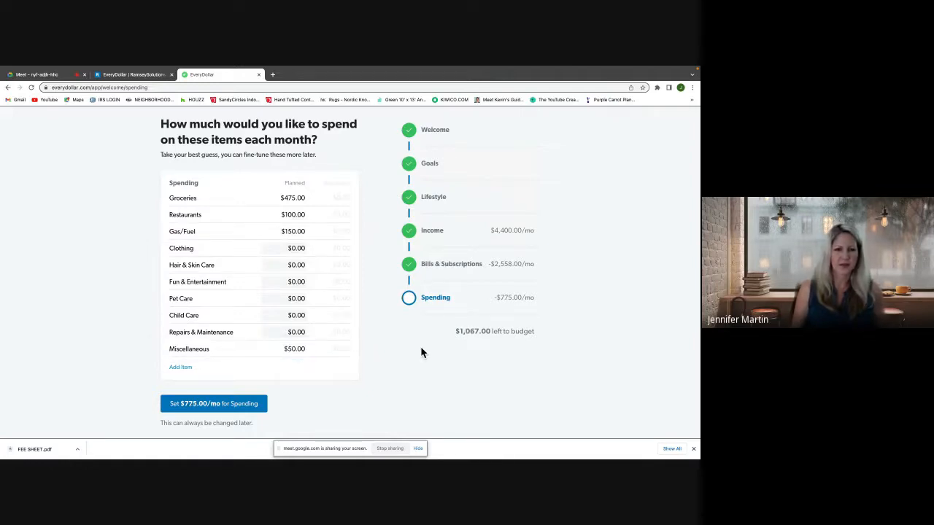
- Set spending at $775.00/mo and finish setup to open the April 2022 budget
click(203, 404)
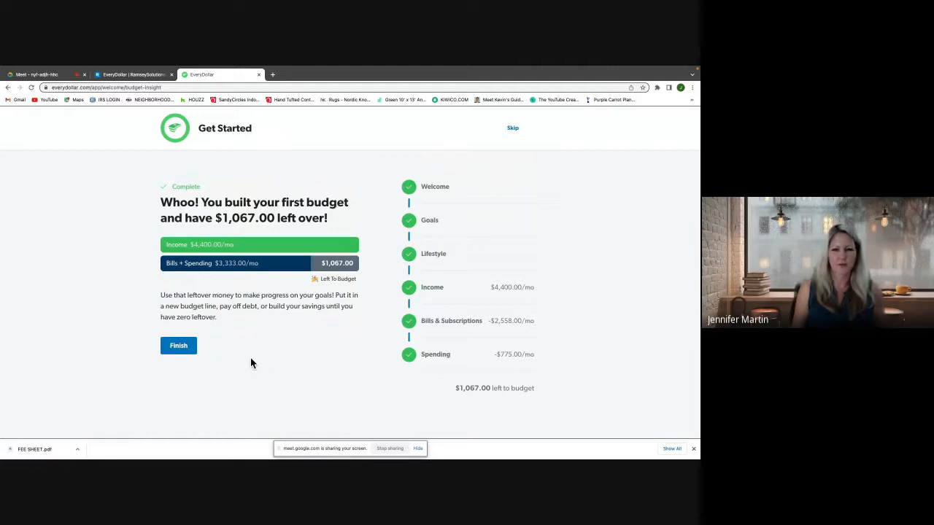
click(178, 347)
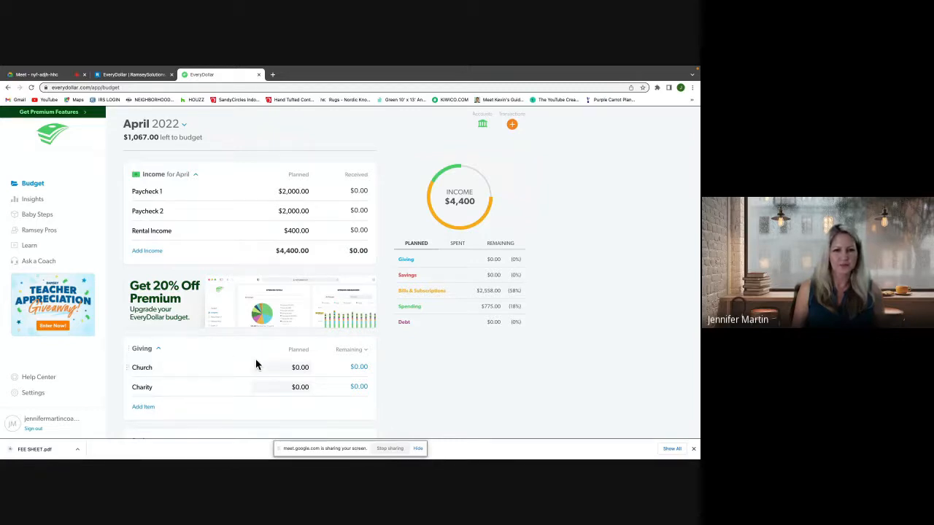
click(147, 212)
click(156, 192)
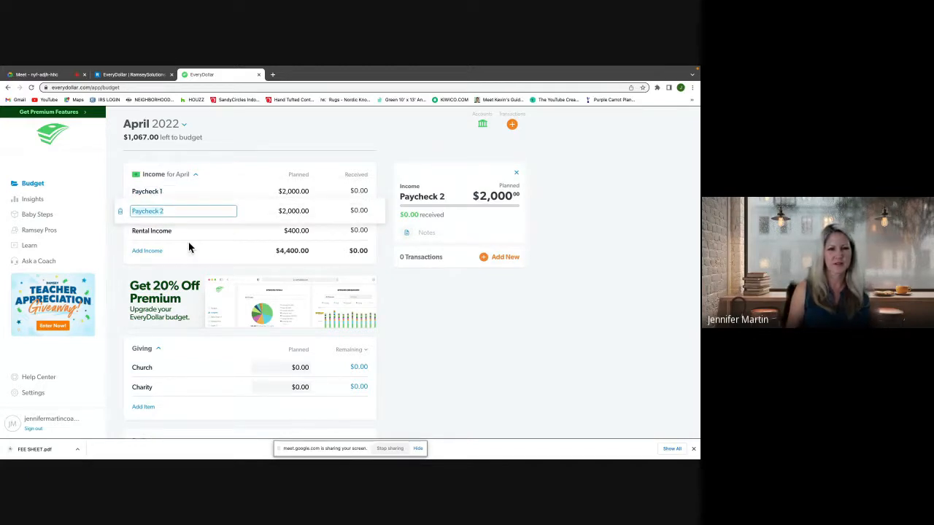
click(116, 253)
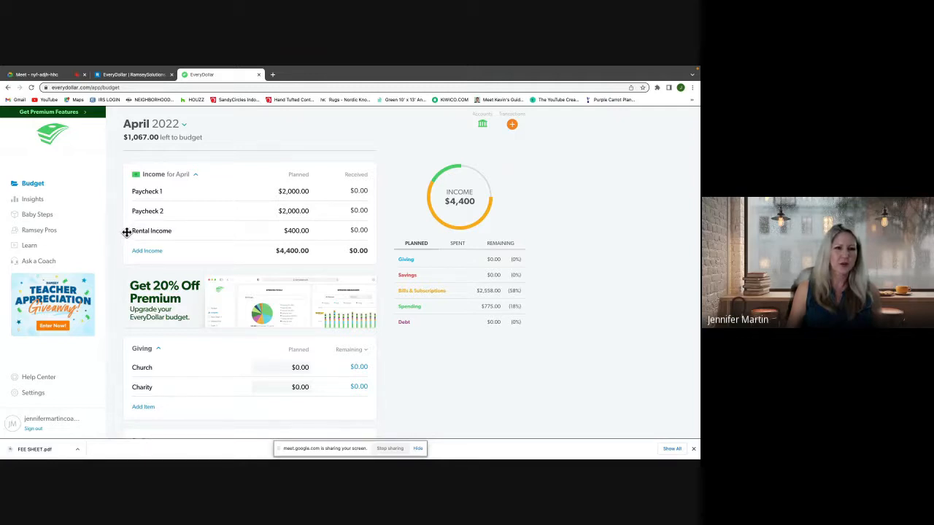
mouse_move(123, 231)
mouse_down()
mouse_move(132, 192)
mouse_move(125, 234)
mouse_up()
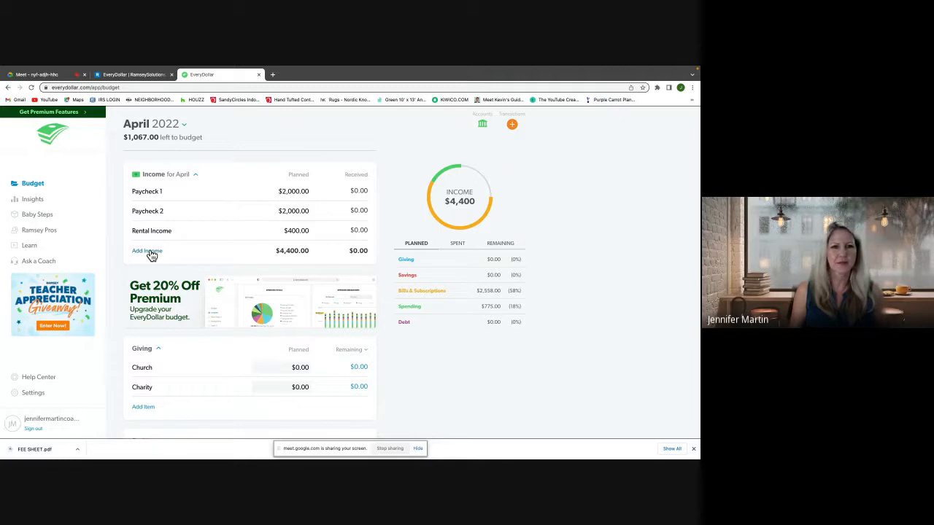
scroll(196, 252, down, 3)
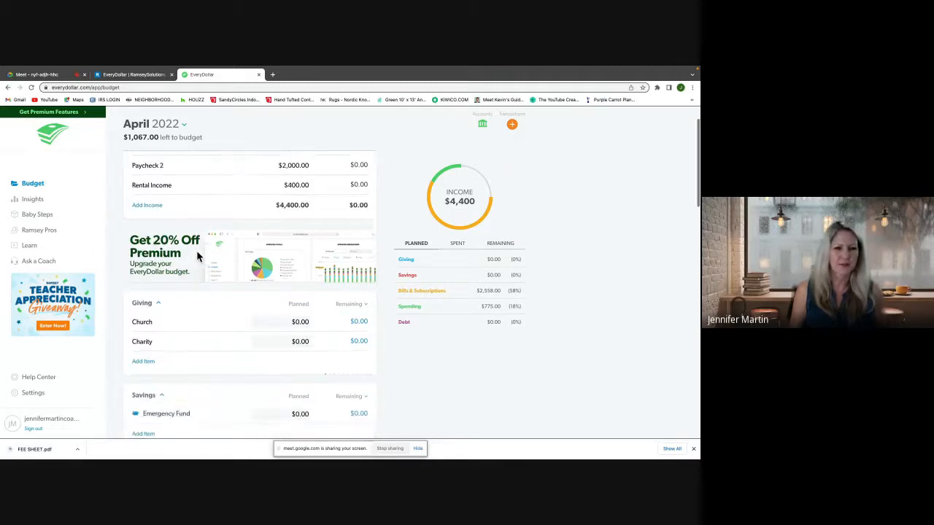
scroll(196, 256, down, 2)
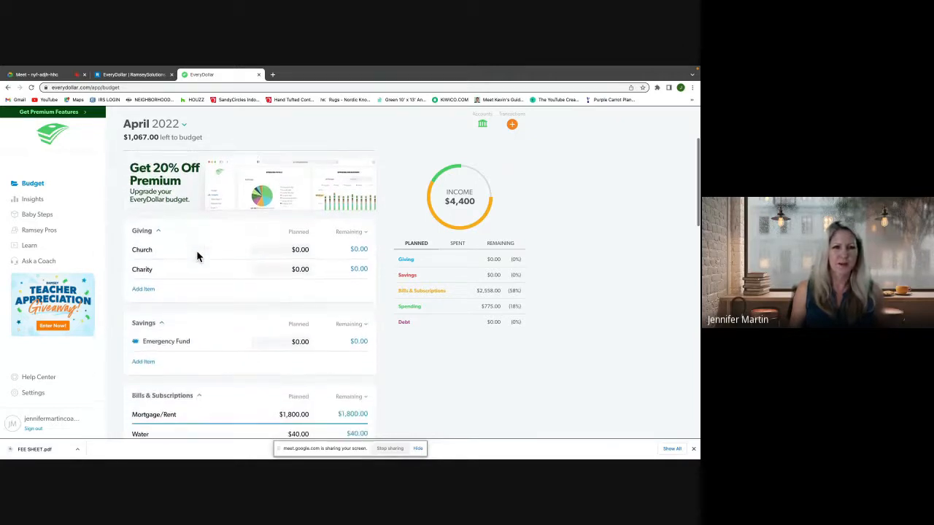
- Set Church under Giving to $40 planned and close its details panel
click(295, 240)
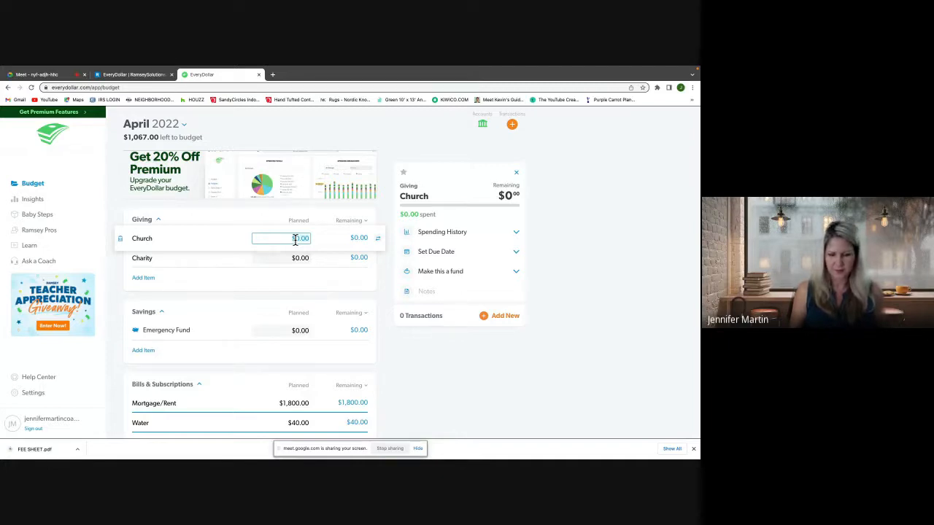
text(40)
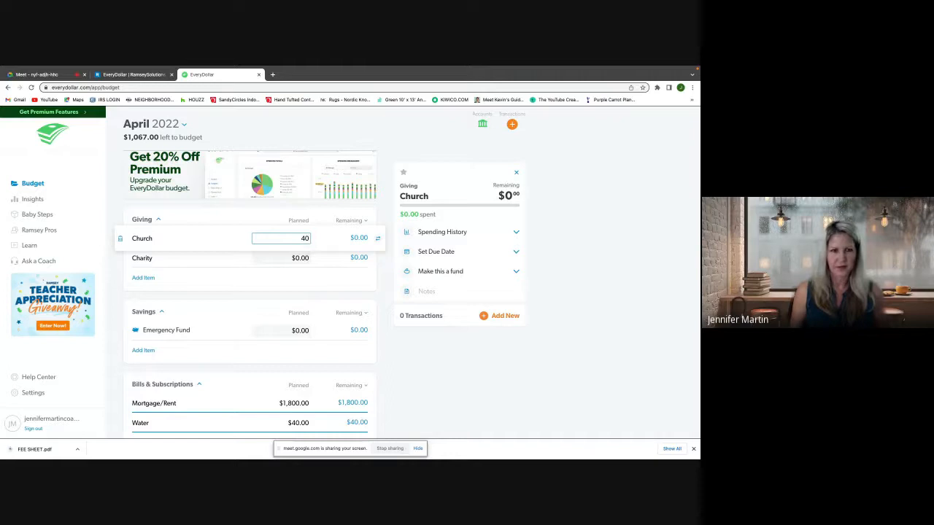
click(387, 292)
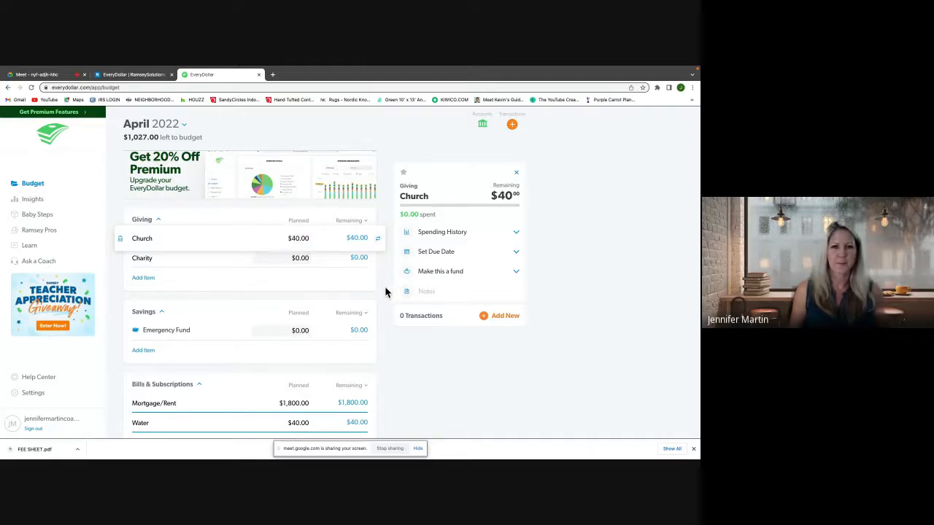
click(386, 291)
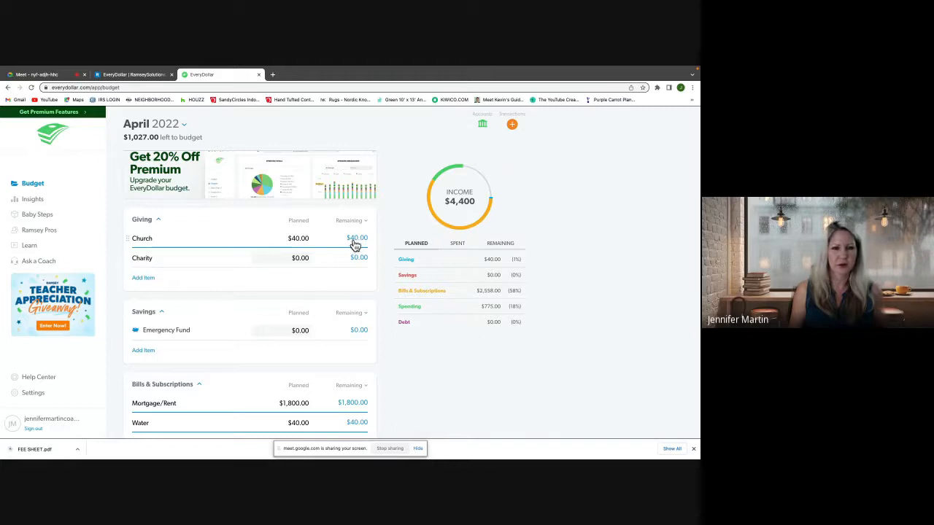
scroll(278, 275, down, 1)
scroll(277, 275, down, 1)
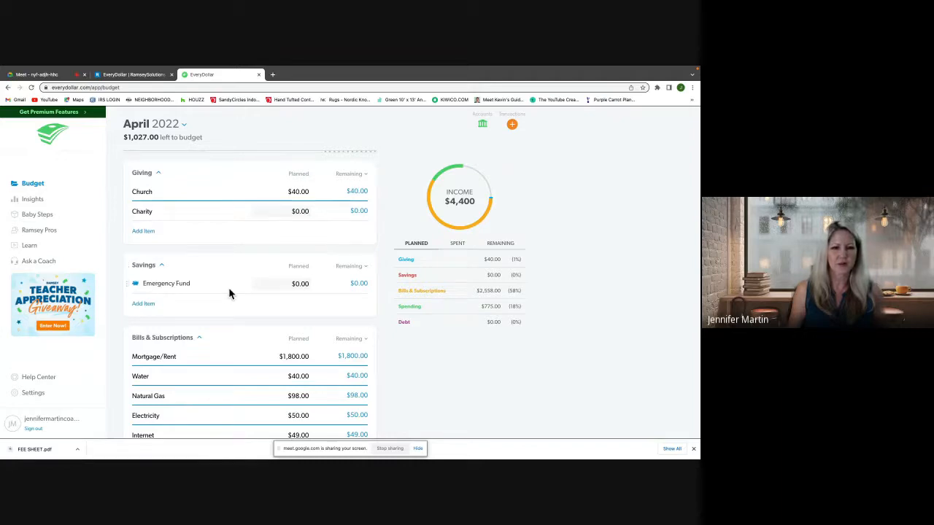
scroll(228, 293, down, 2)
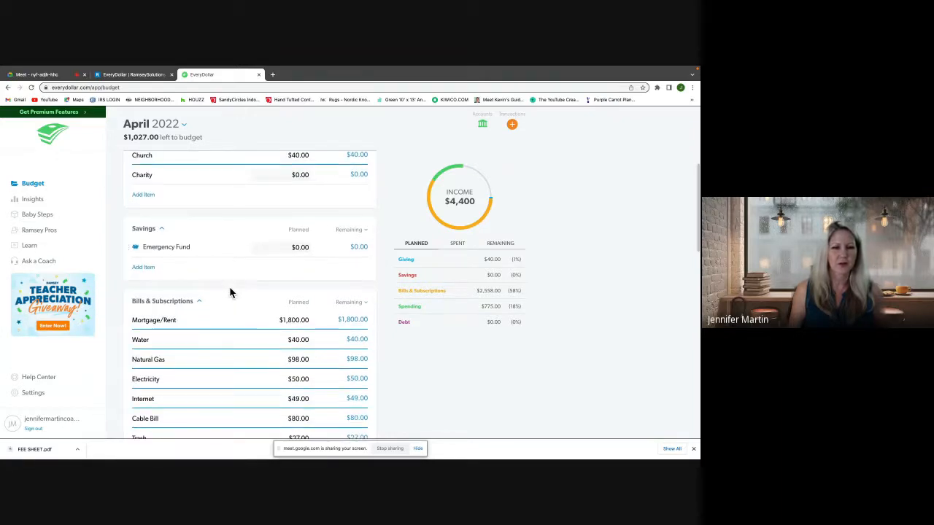
scroll(235, 286, up, 6)
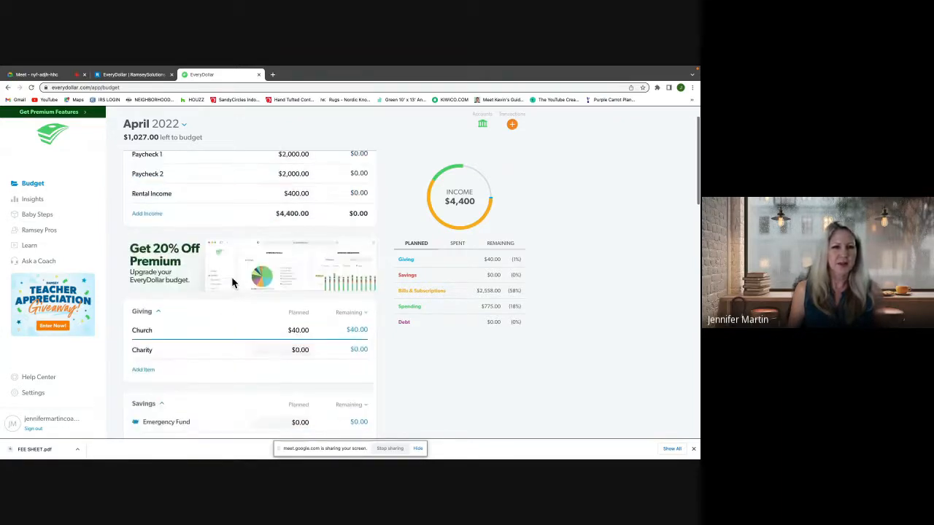
scroll(232, 282, down, 3)
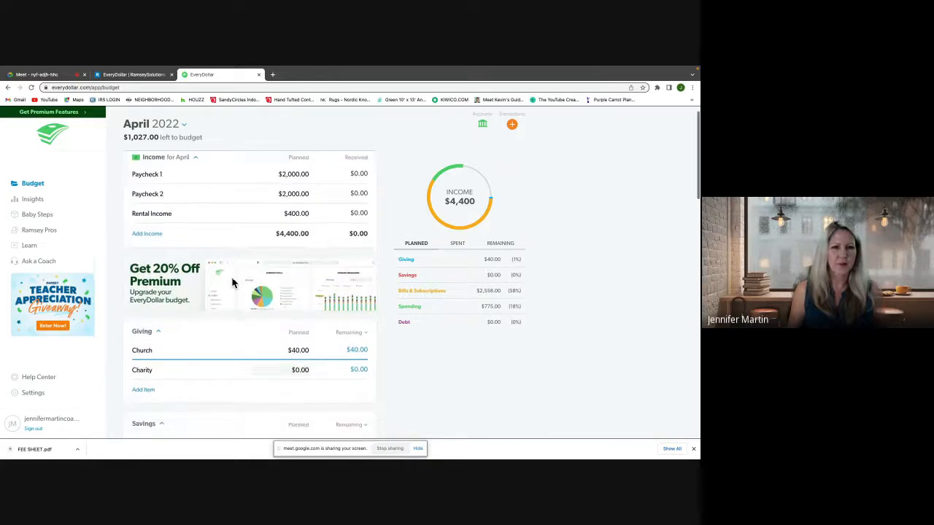
scroll(232, 283, down, 2)
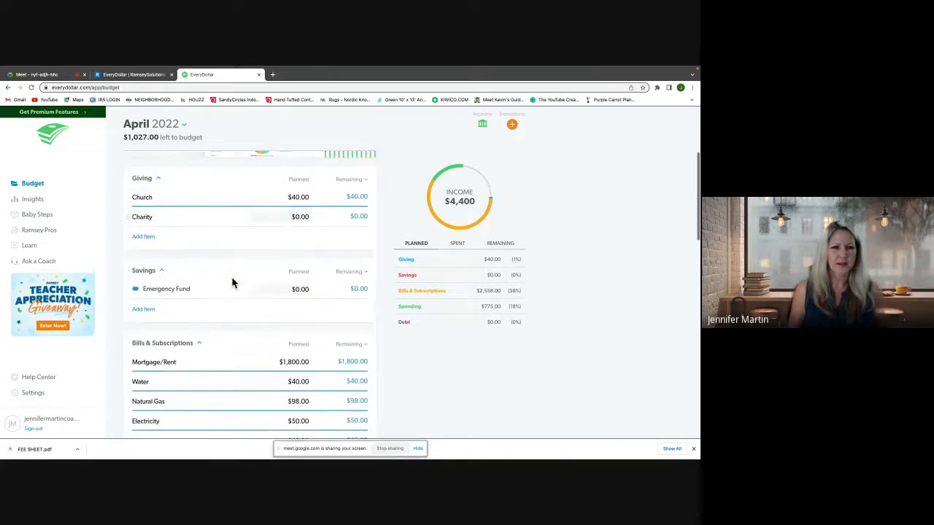
scroll(231, 281, down, 1)
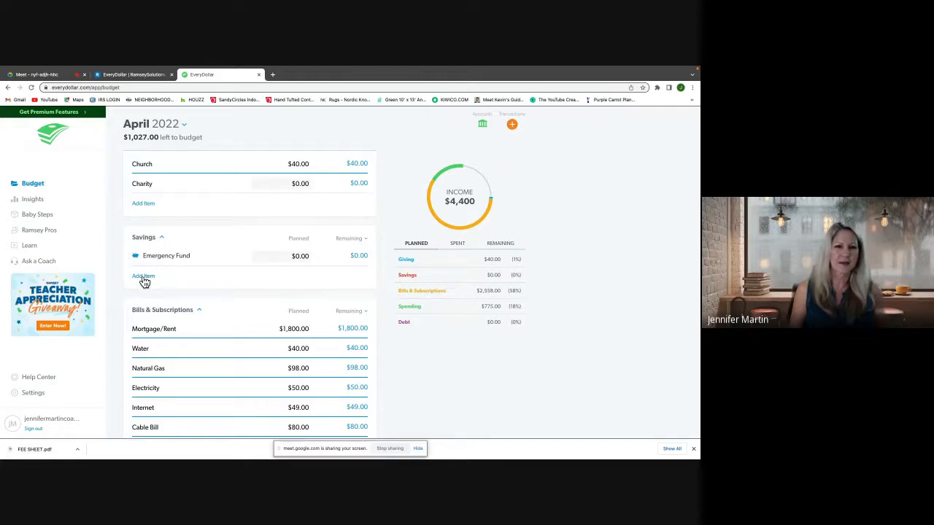
- Add 'House Repair Fund' under Savings as a fund with a $500 starting balance
click(142, 275)
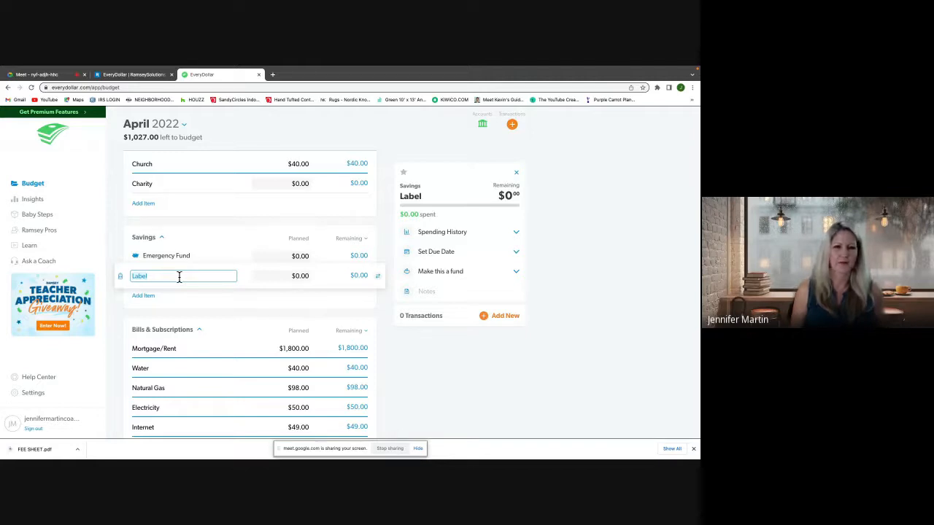
text(House Re)
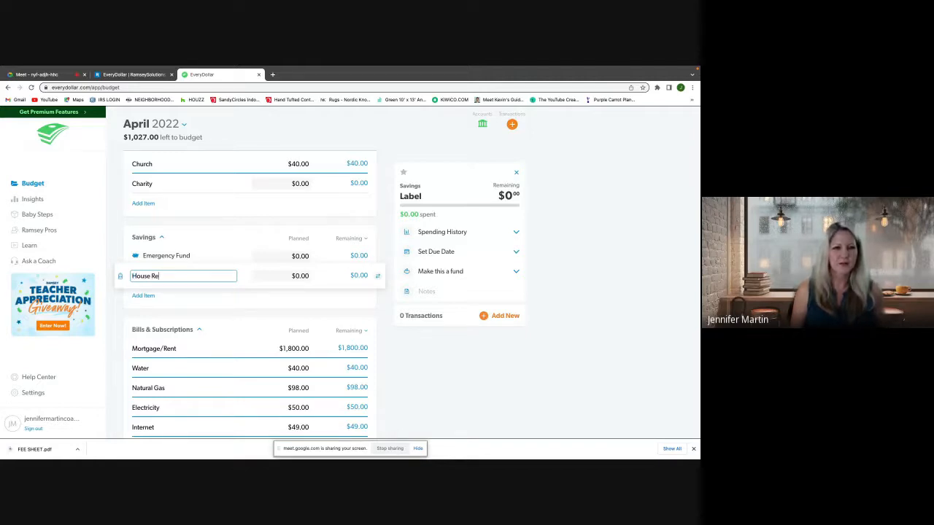
text(pair)
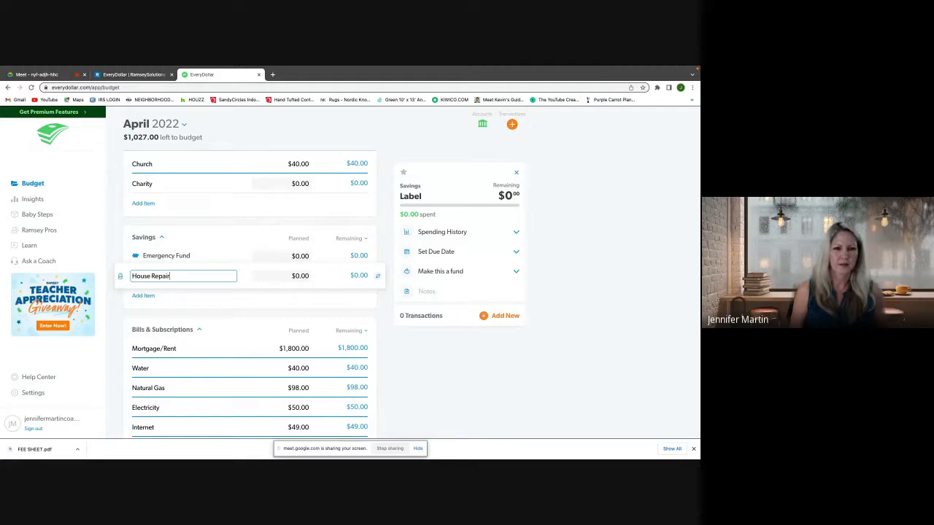
text( Fun)
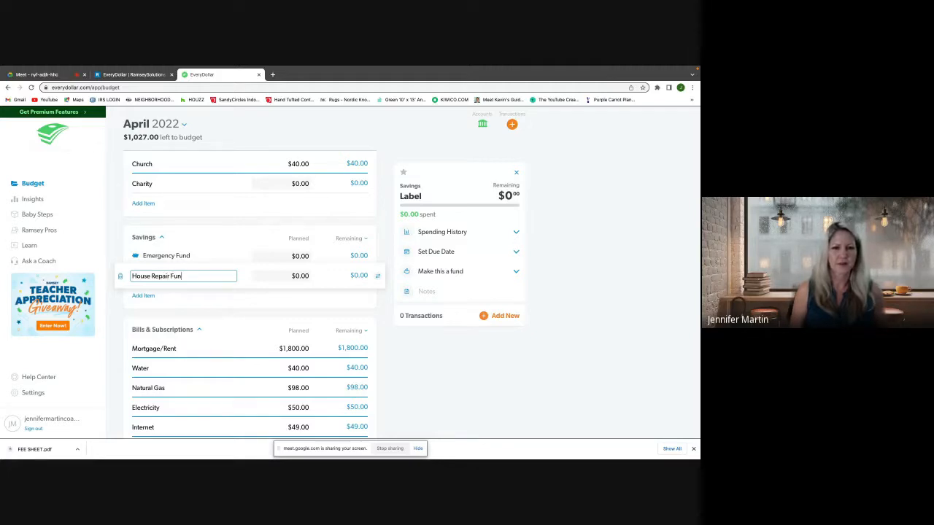
text(d)
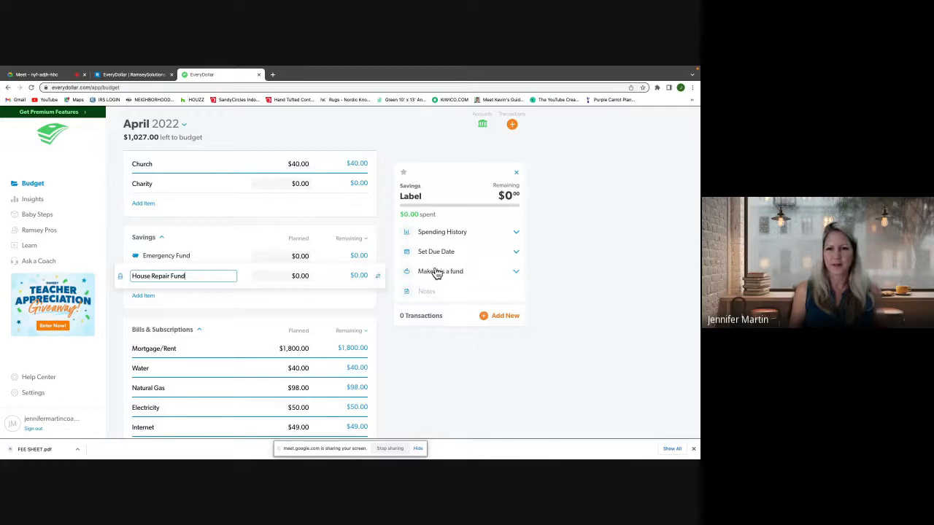
click(515, 275)
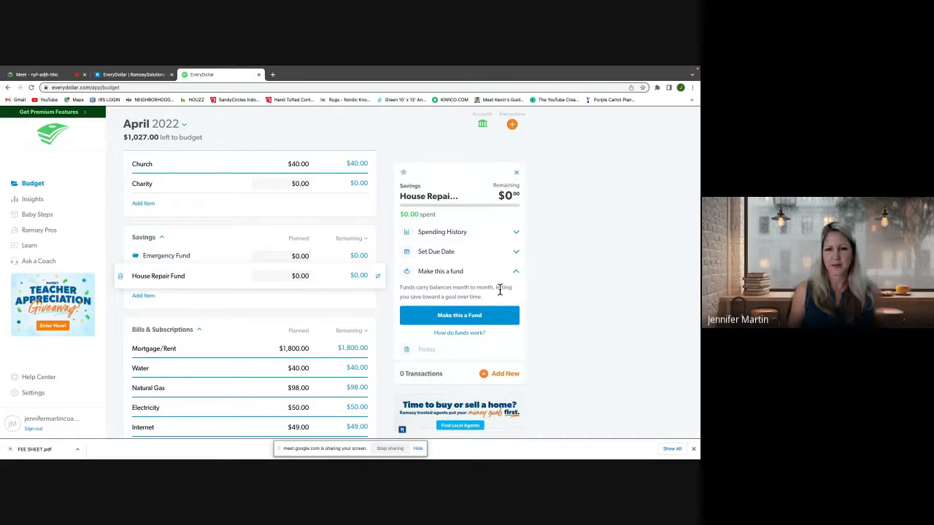
click(465, 318)
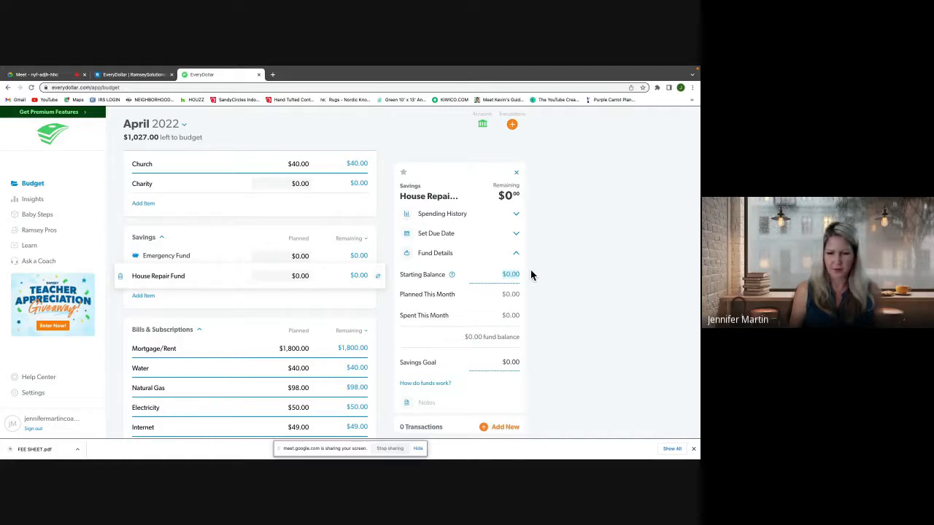
click(510, 274)
text(500)
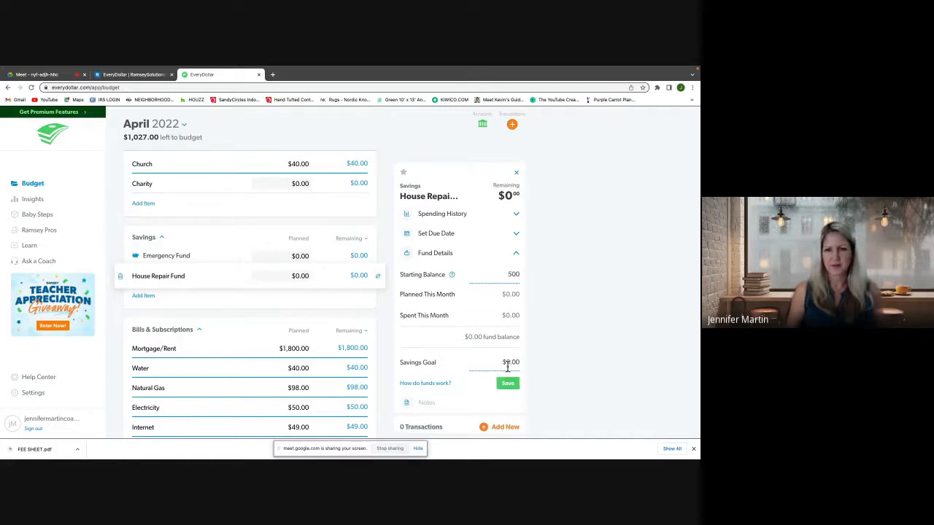
click(507, 383)
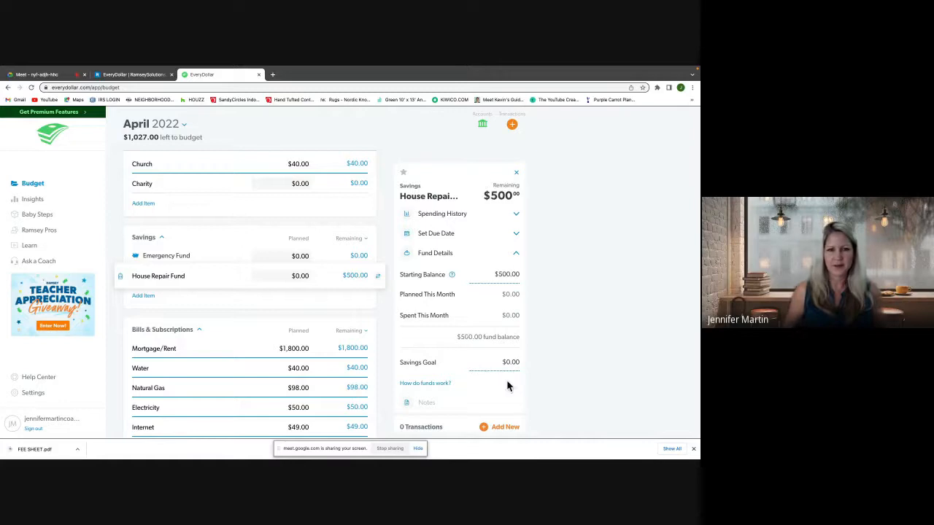
click(384, 319)
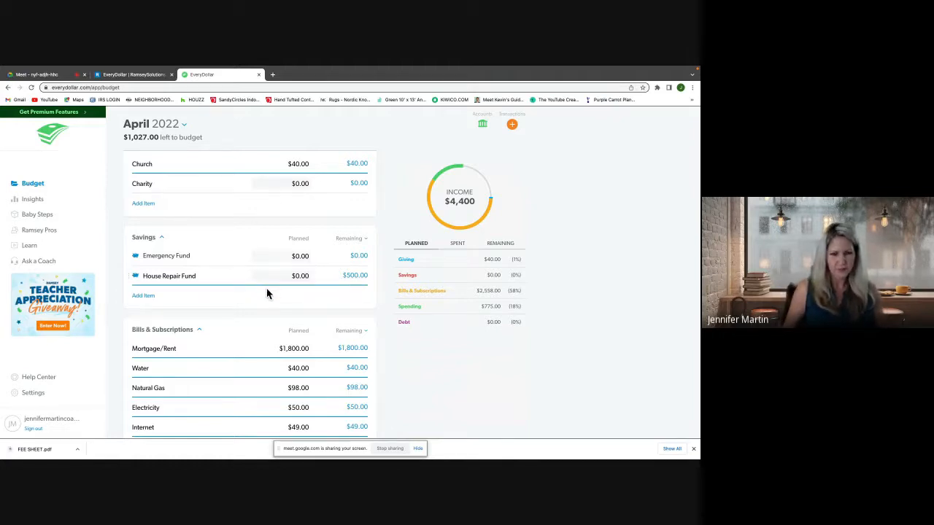
scroll(266, 293, up, 2)
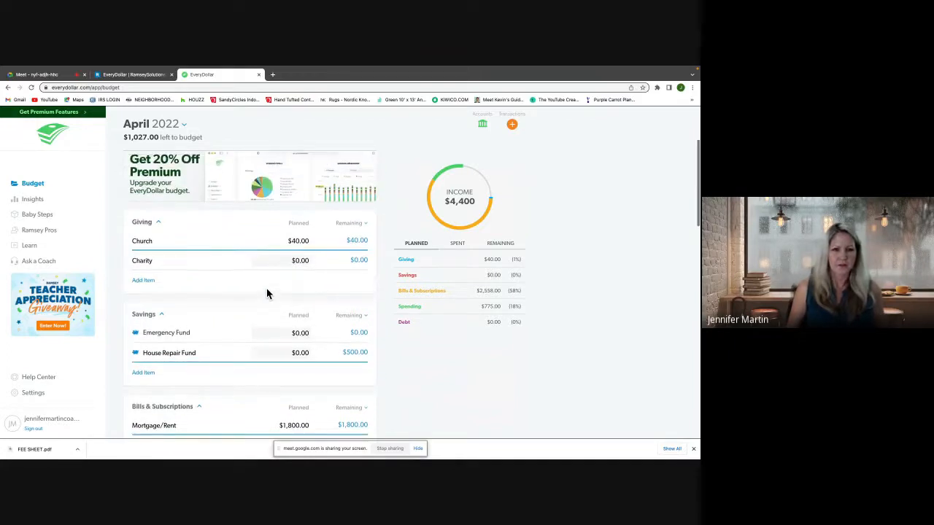
scroll(267, 293, up, 3)
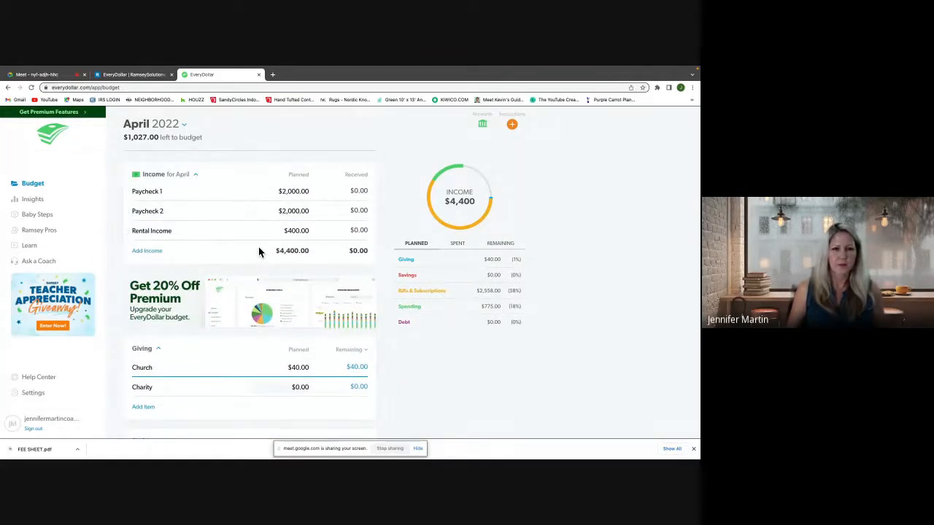
scroll(259, 252, down, 3)
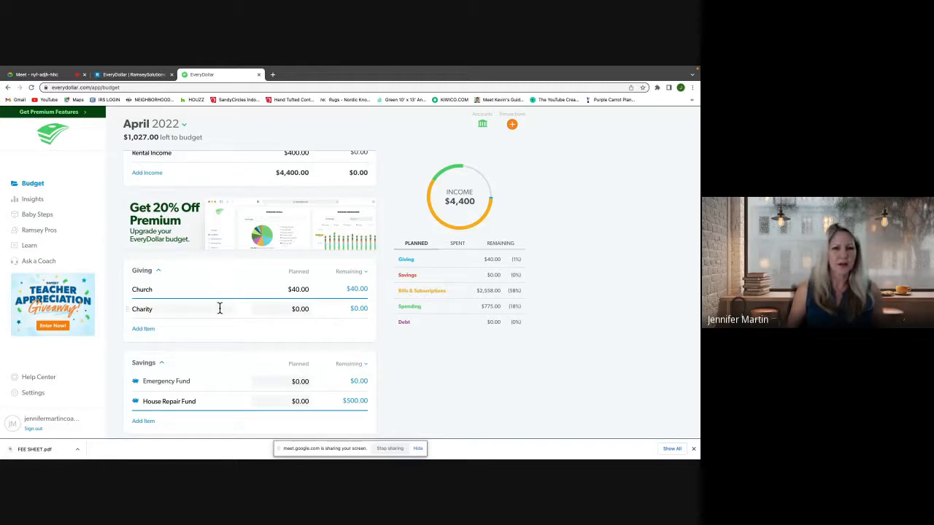
scroll(220, 310, down, 2)
scroll(220, 313, down, 1)
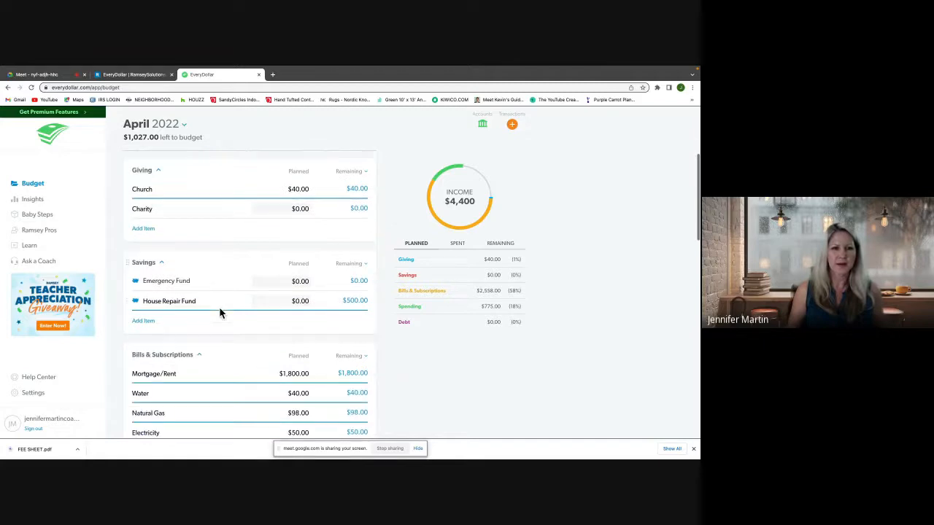
scroll(220, 313, down, 1)
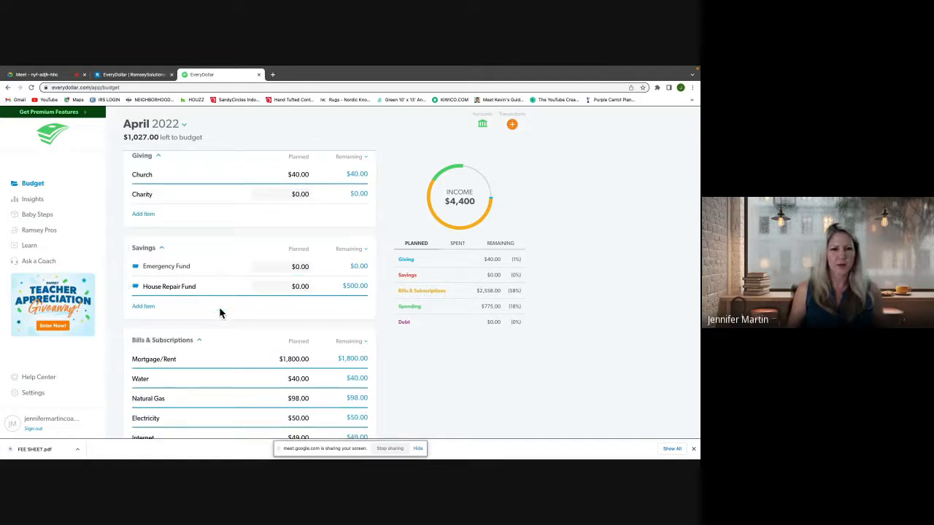
- Set the Emergency Fund planned amount to $500
click(293, 267)
text(500)
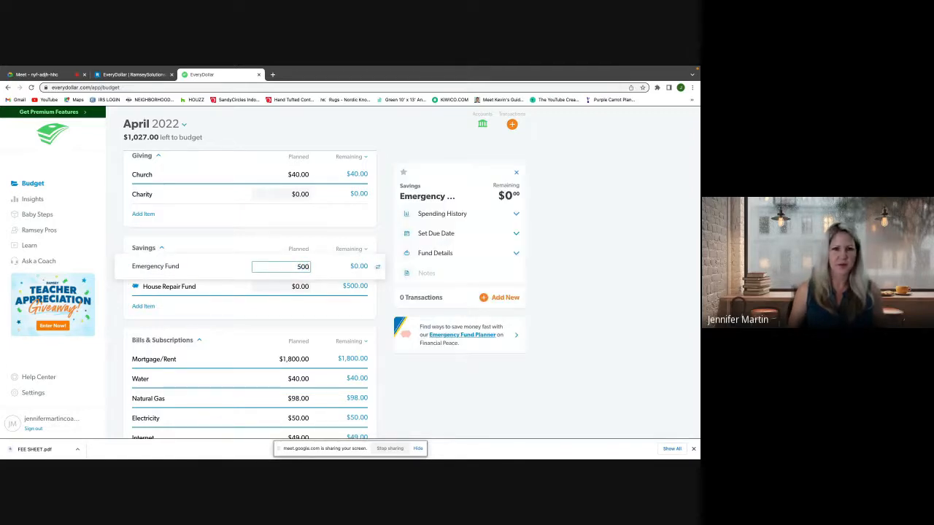
click(383, 237)
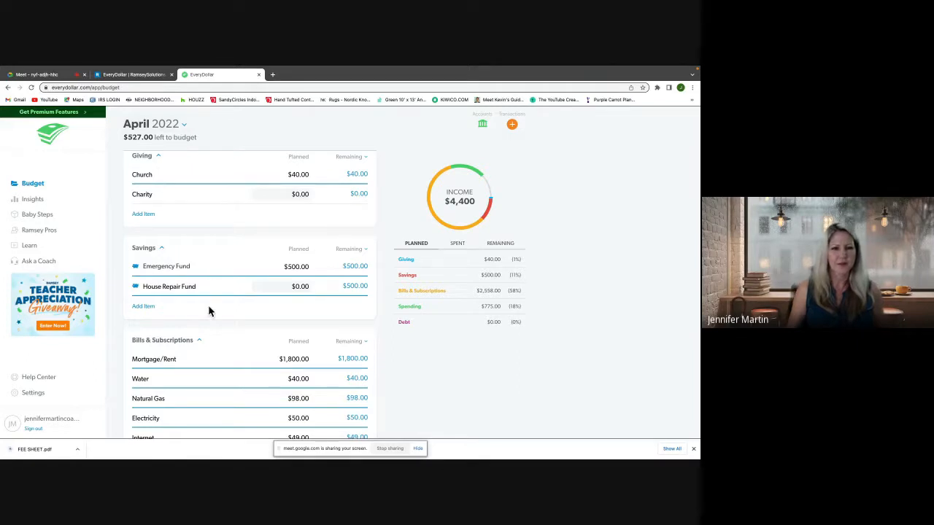
scroll(208, 310, down, 2)
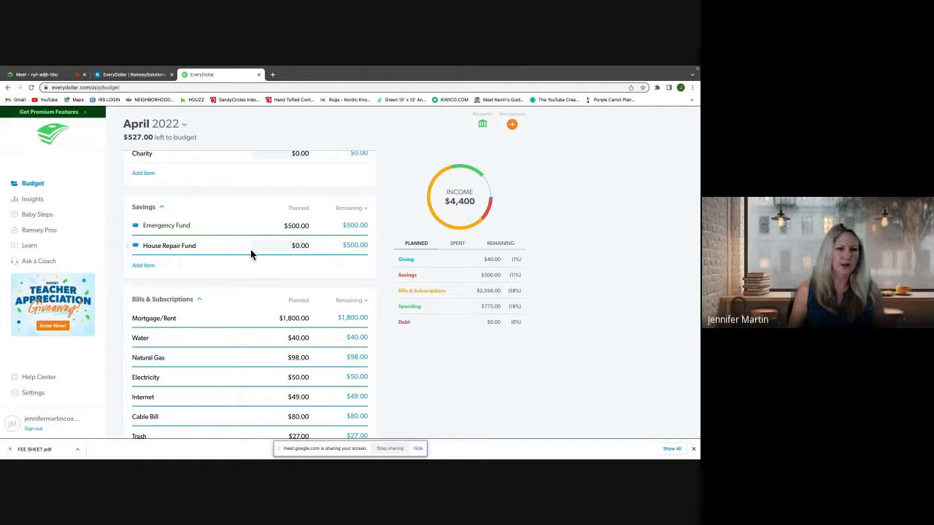
scroll(232, 272, down, 3)
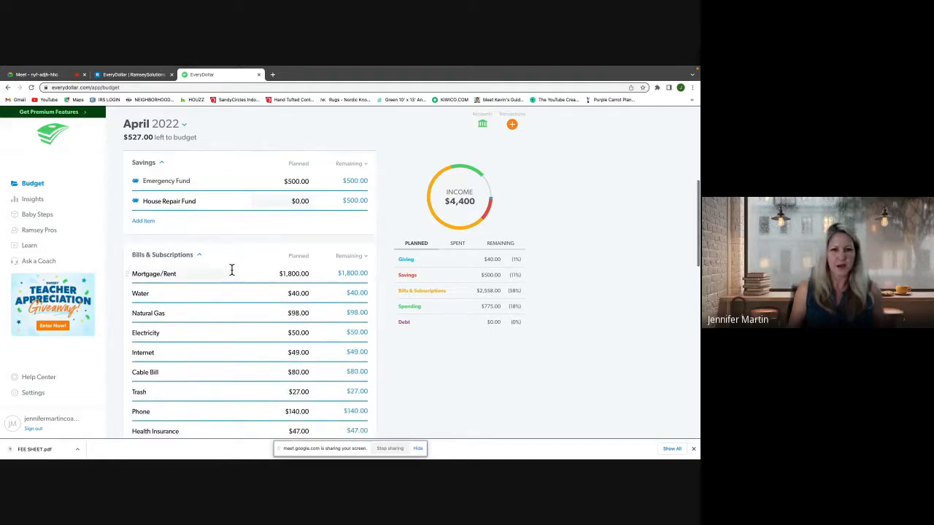
scroll(241, 281, down, 1)
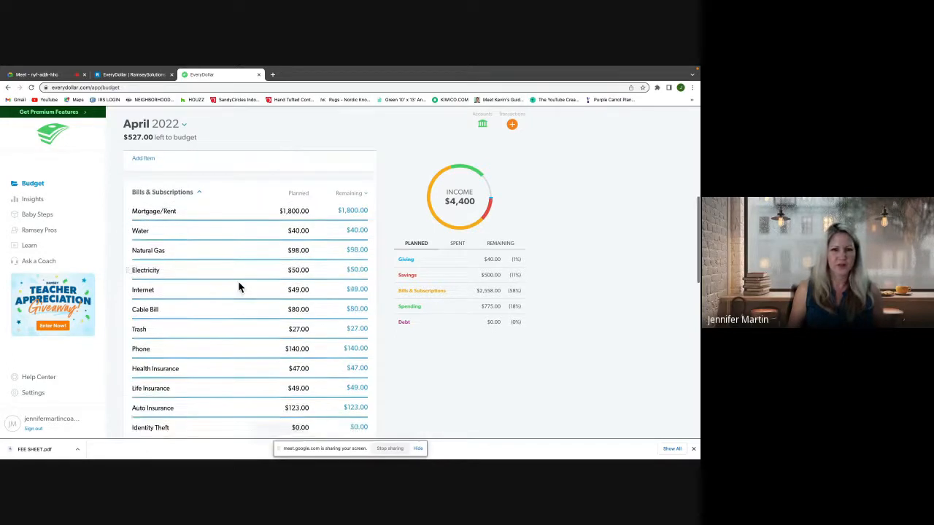
scroll(238, 284, down, 2)
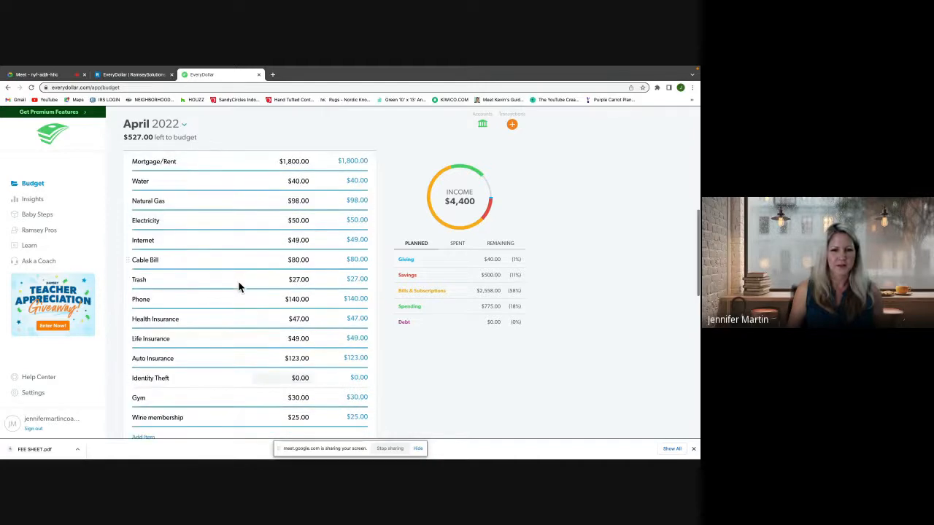
scroll(238, 287, down, 2)
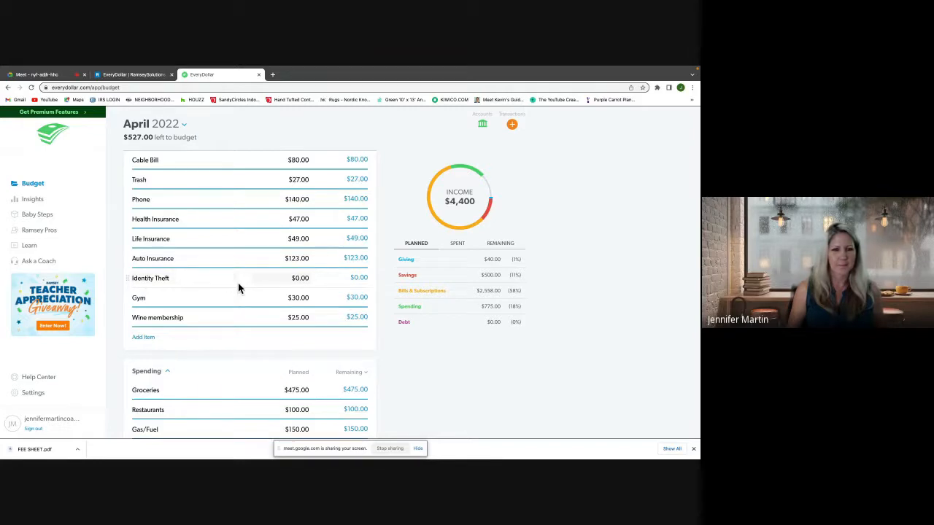
scroll(237, 287, down, 2)
scroll(238, 287, down, 3)
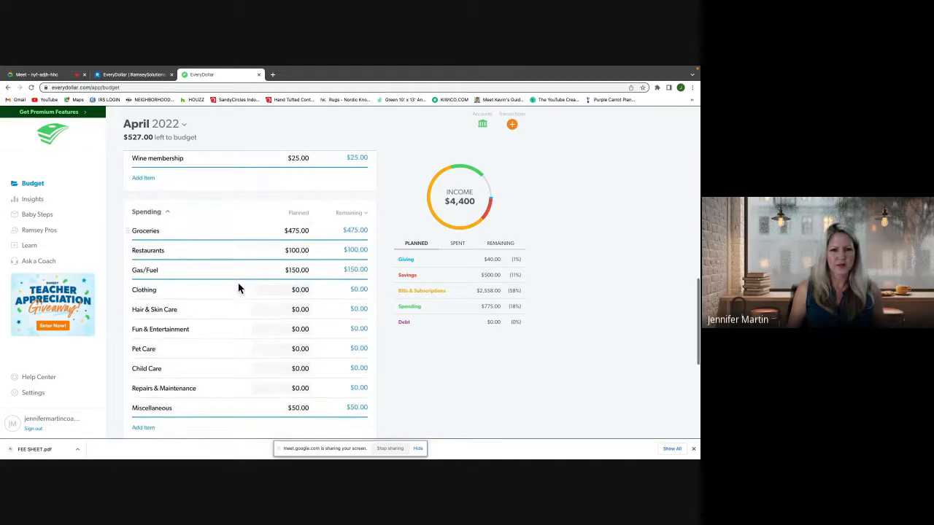
scroll(238, 287, down, 1)
scroll(238, 287, down, 2)
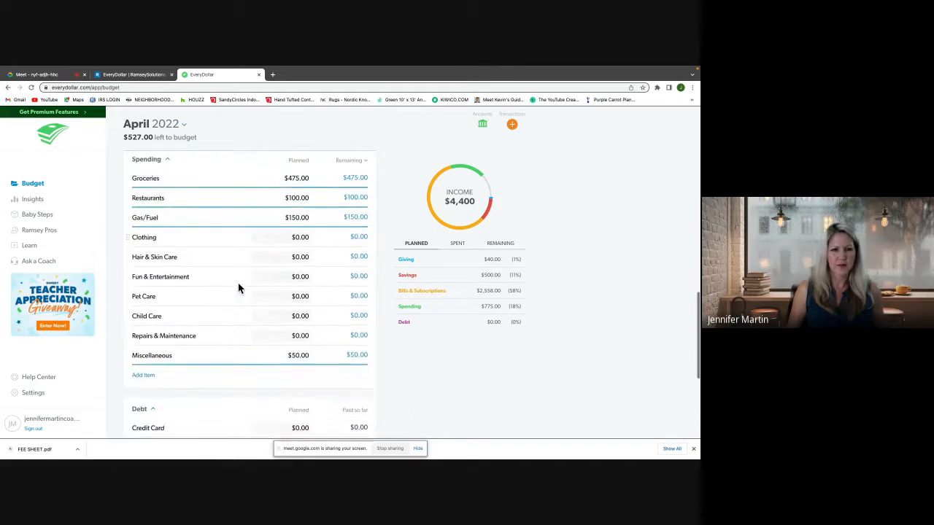
scroll(237, 287, down, 2)
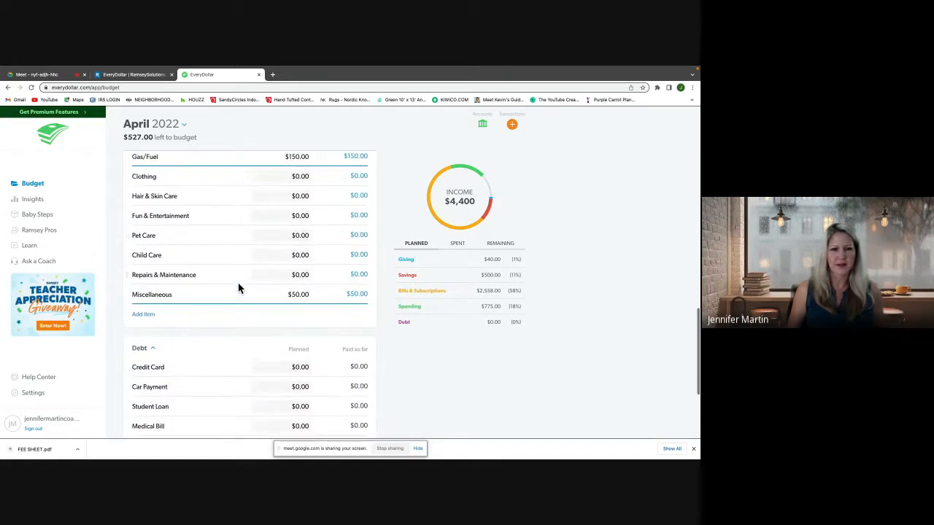
scroll(237, 287, down, 2)
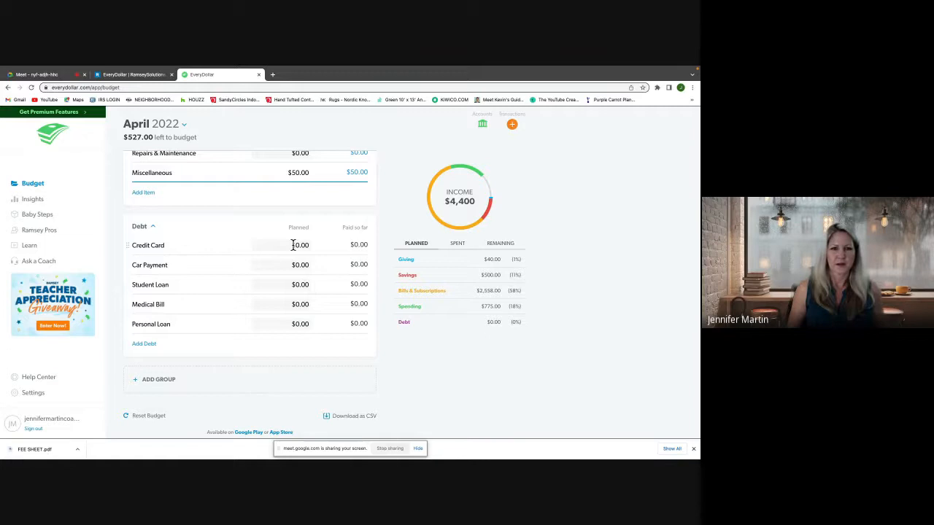
- Rename Credit Card to Amex and save debt details: $1,250 balance, $42.50 minimum payment
click(171, 246)
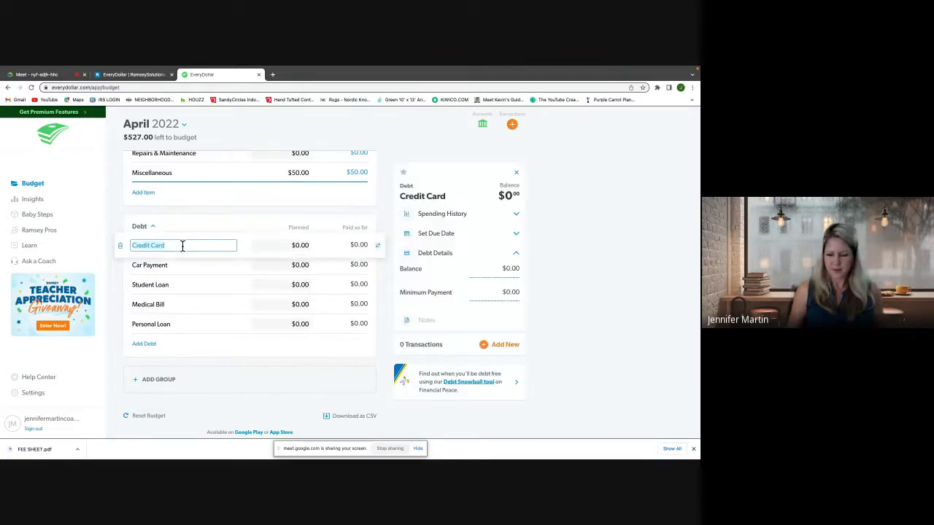
text(Amex)
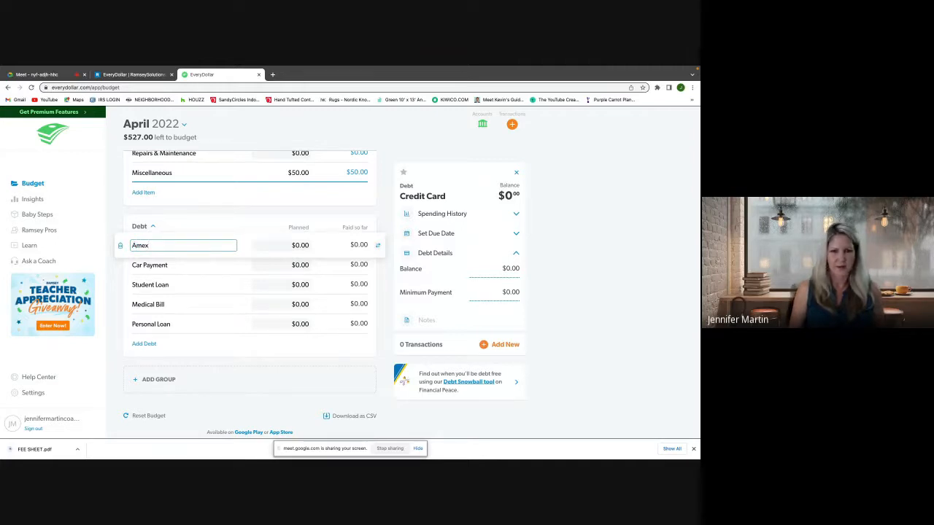
key(Tab)
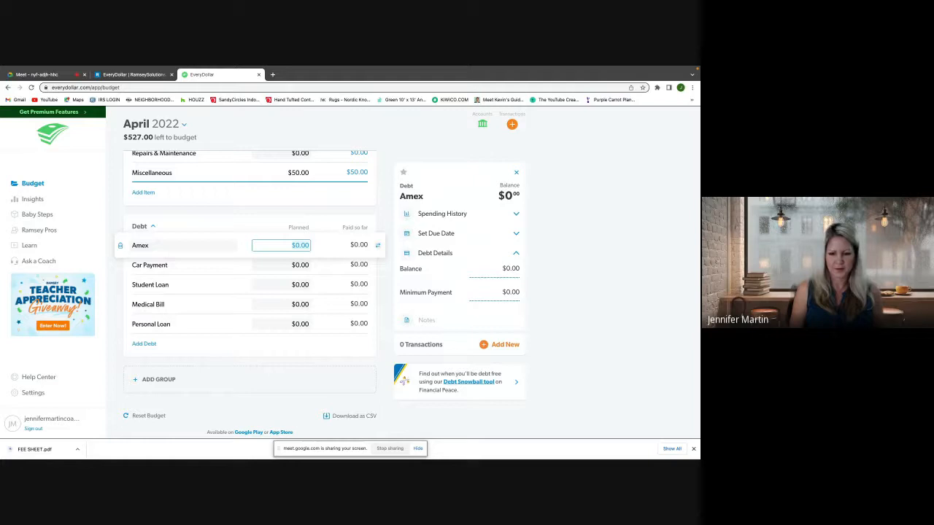
text(42)
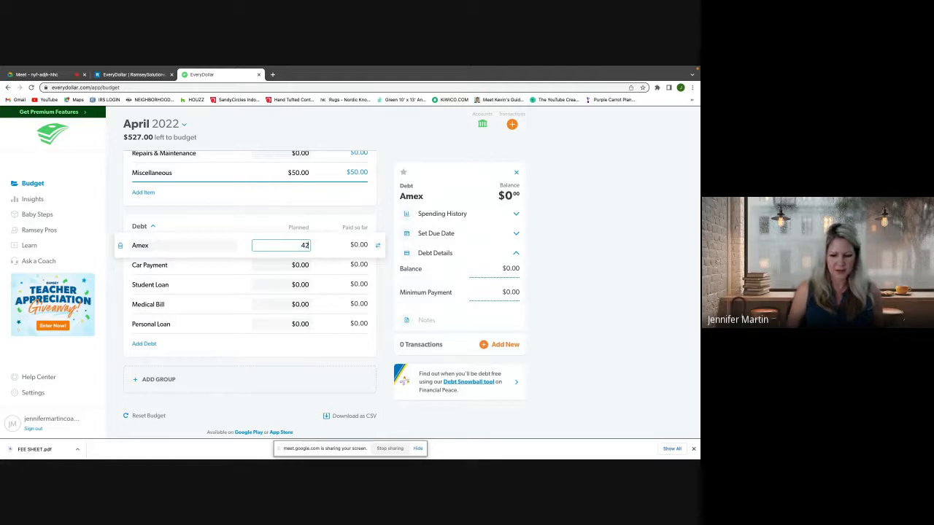
text(.50)
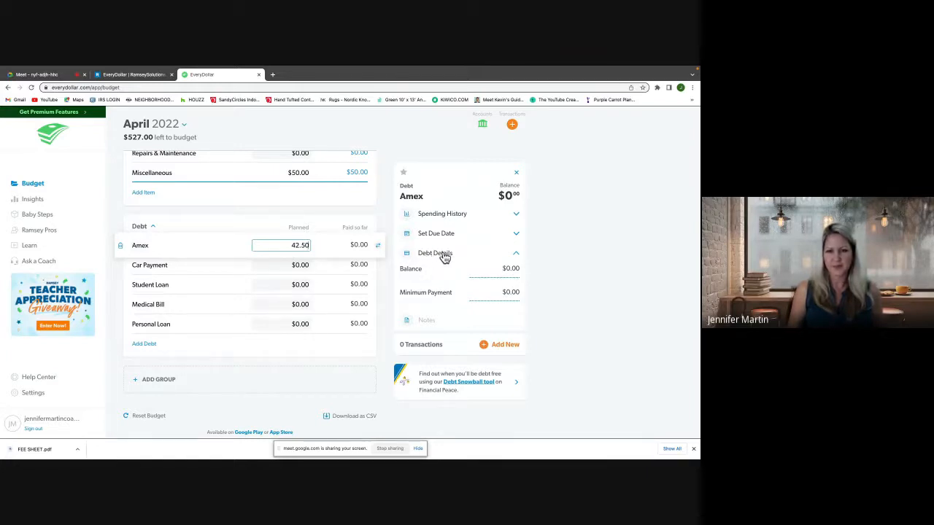
click(504, 270)
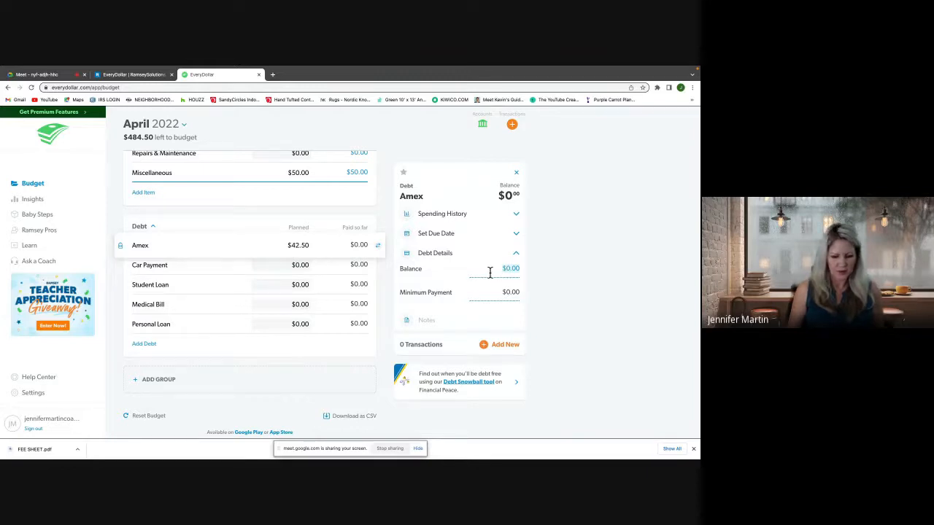
text(1250)
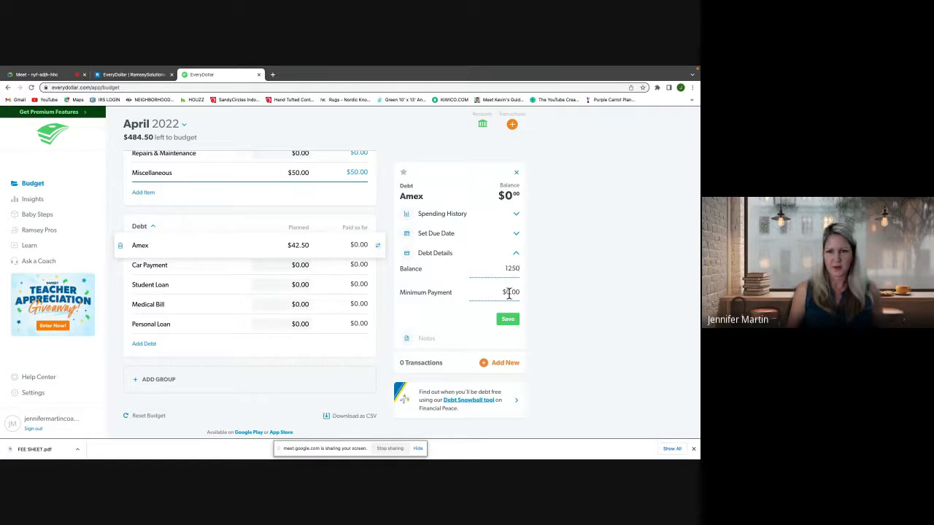
click(509, 292)
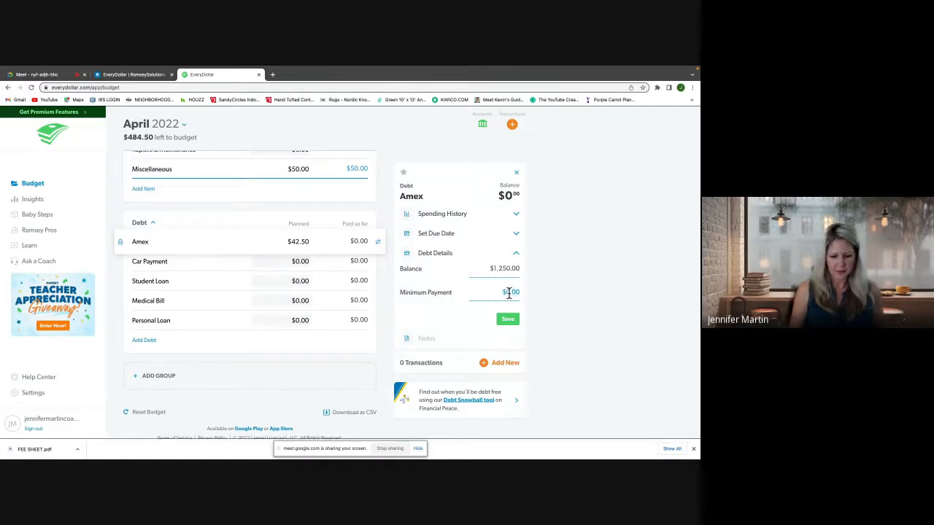
text(42)
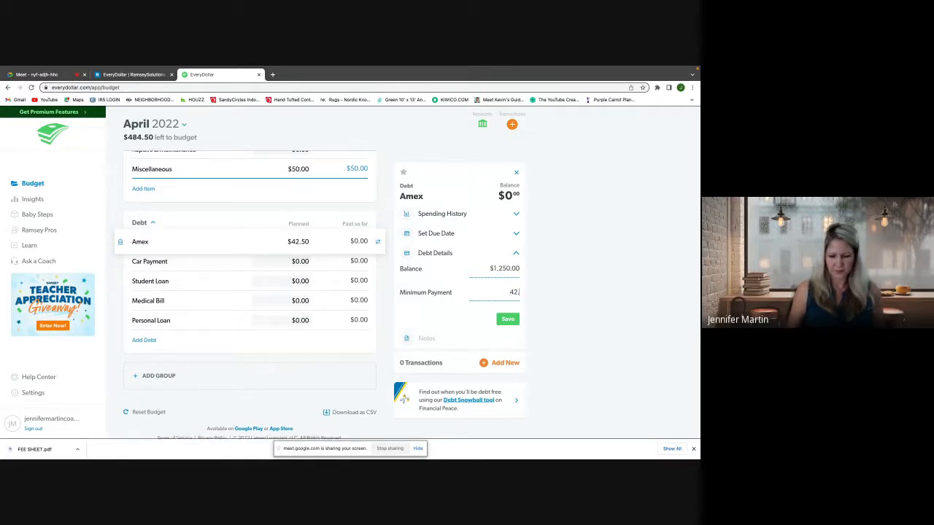
text(.50)
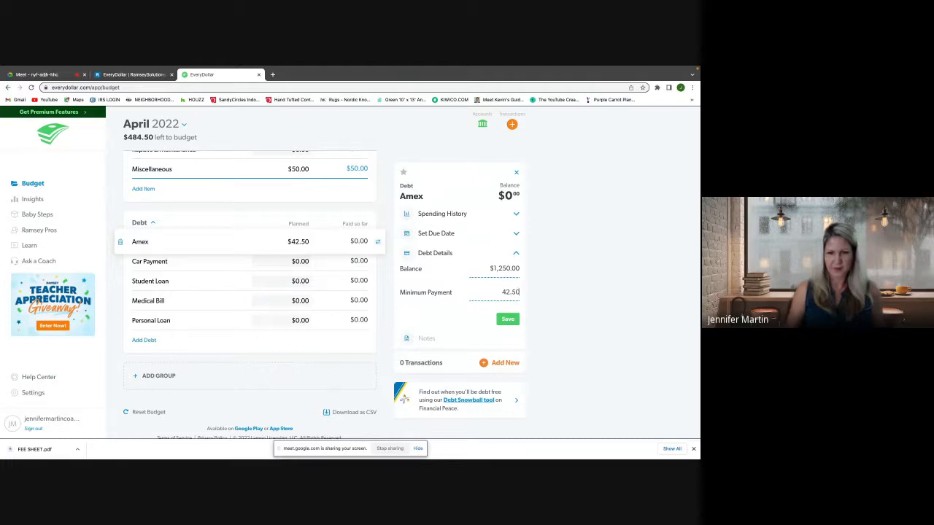
click(508, 318)
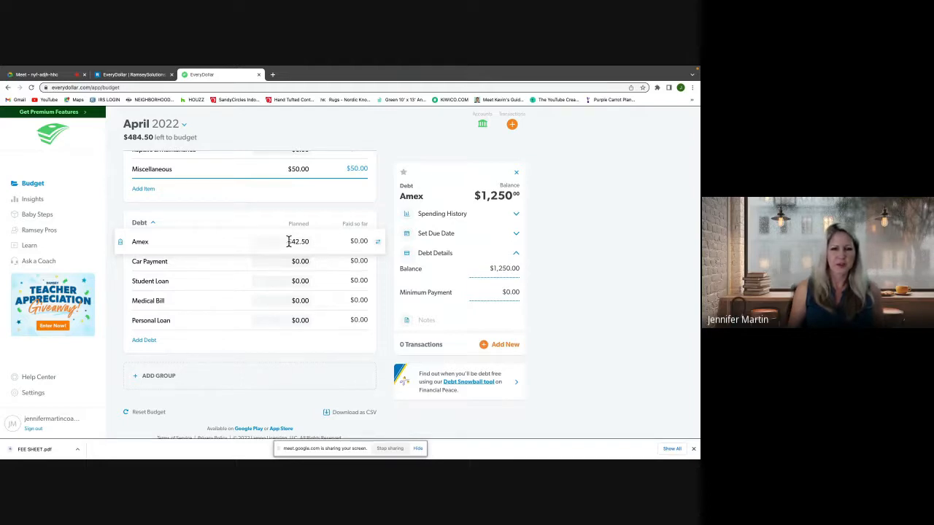
- Change the Amex planned amount to $150
click(297, 241)
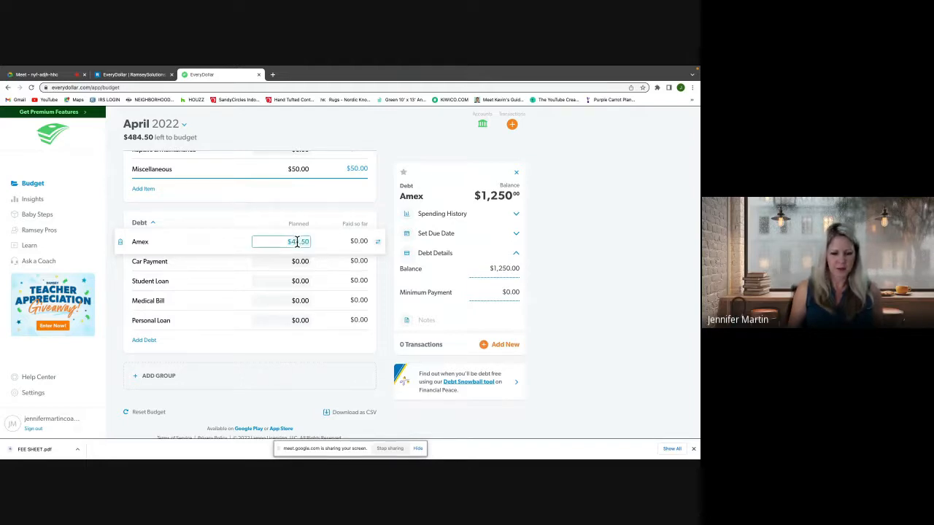
key(BackSpace)
text(150)
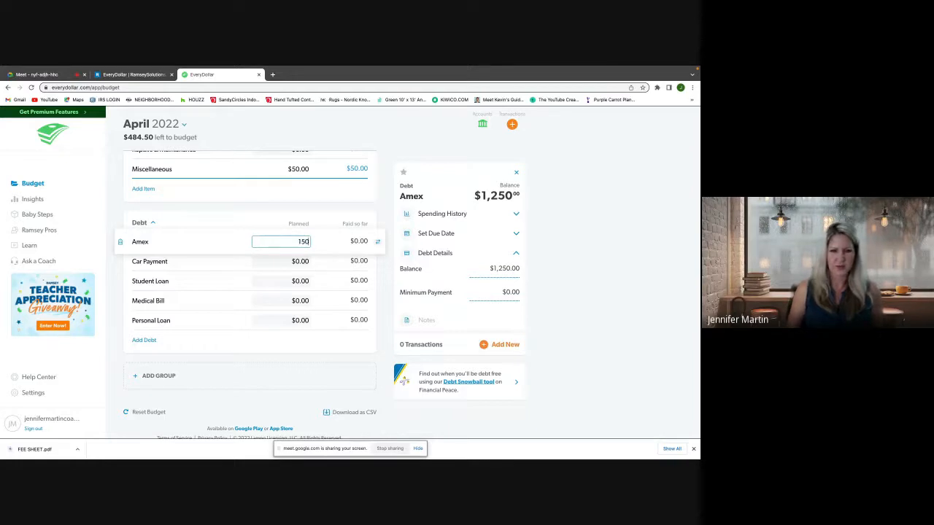
click(379, 207)
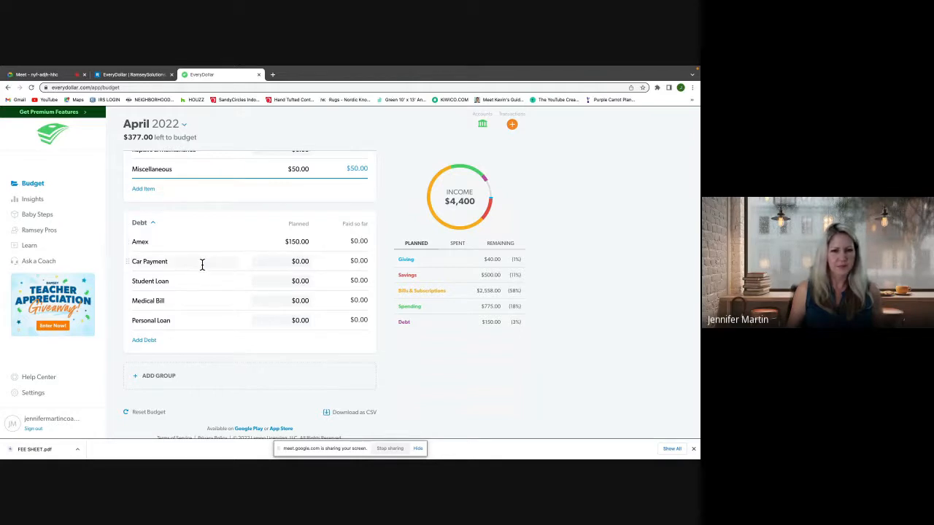
- Plan April debt payments of $350.00 for Car Payment and $150.00 for Student Loan
click(295, 264)
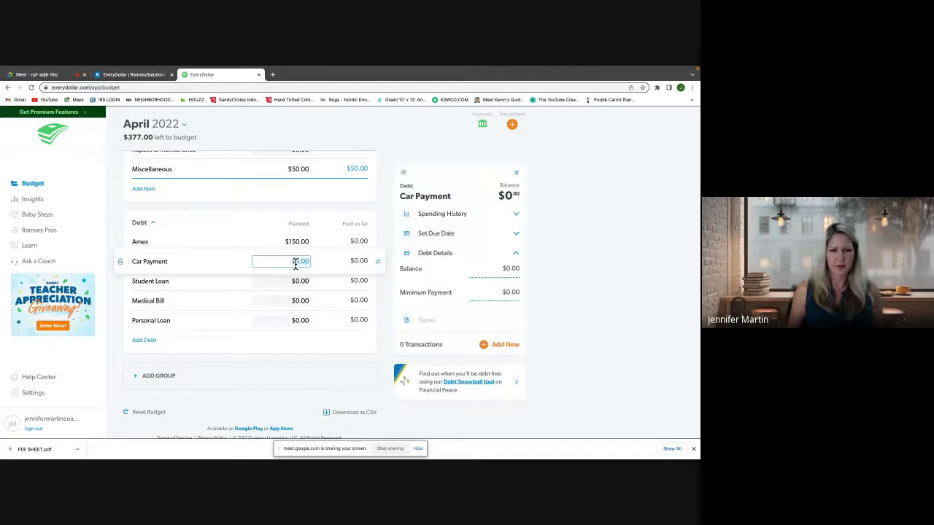
text(350)
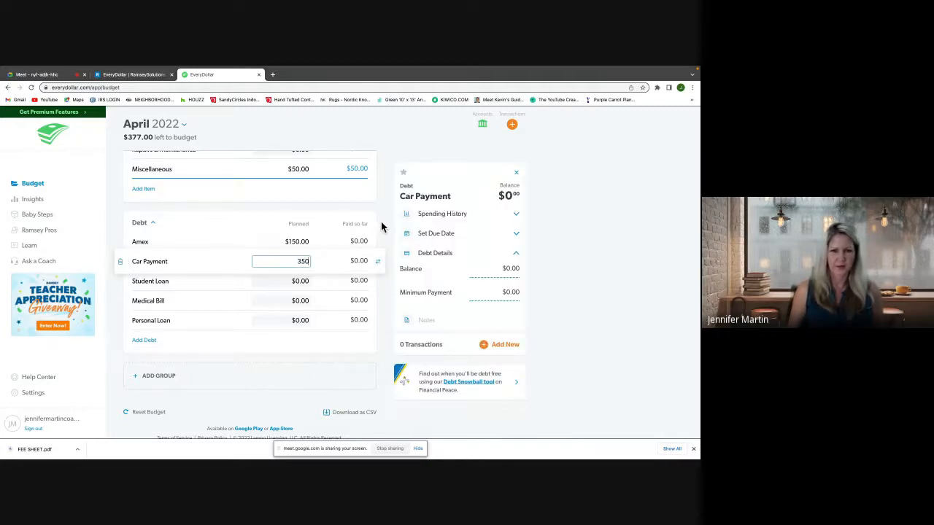
click(381, 226)
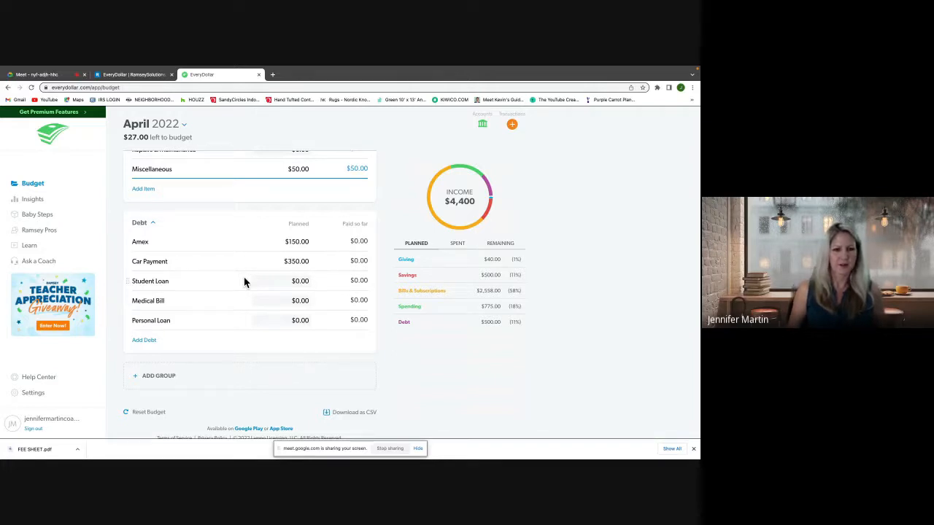
scroll(245, 282, down, 1)
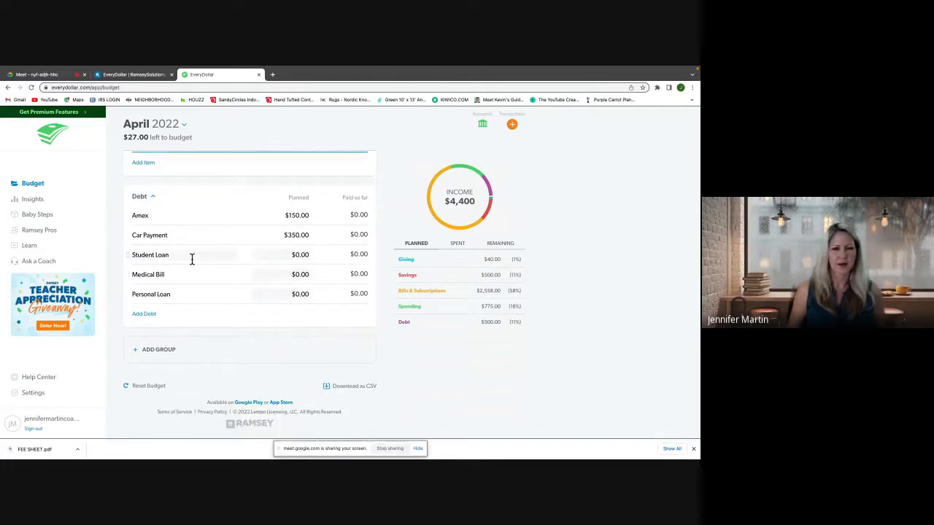
click(300, 255)
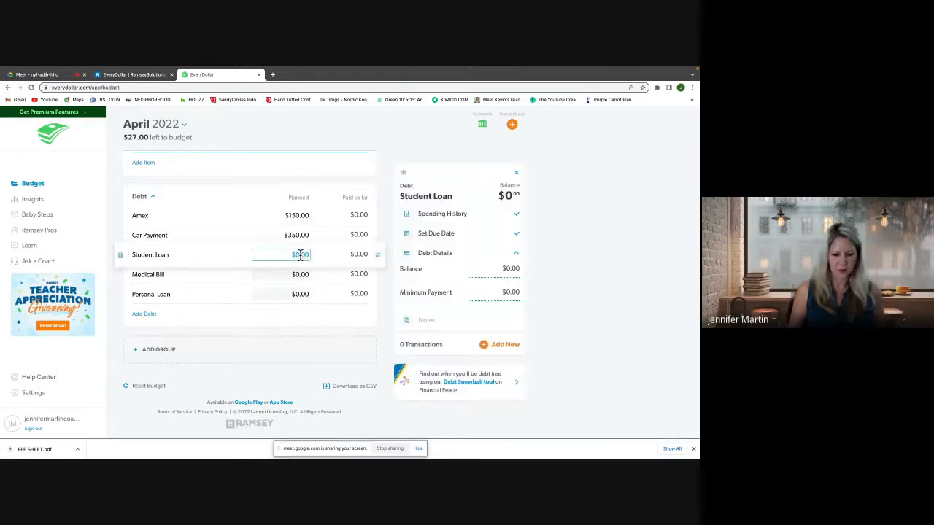
text(150)
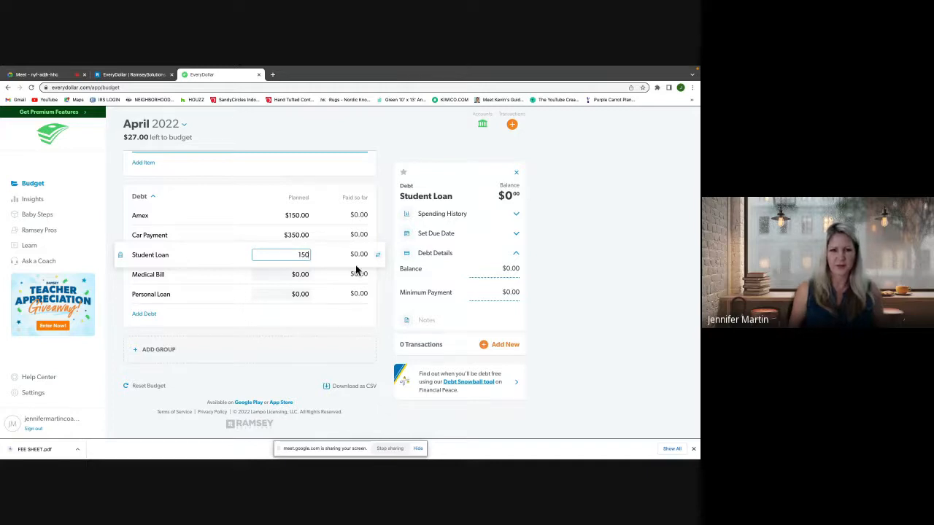
click(383, 271)
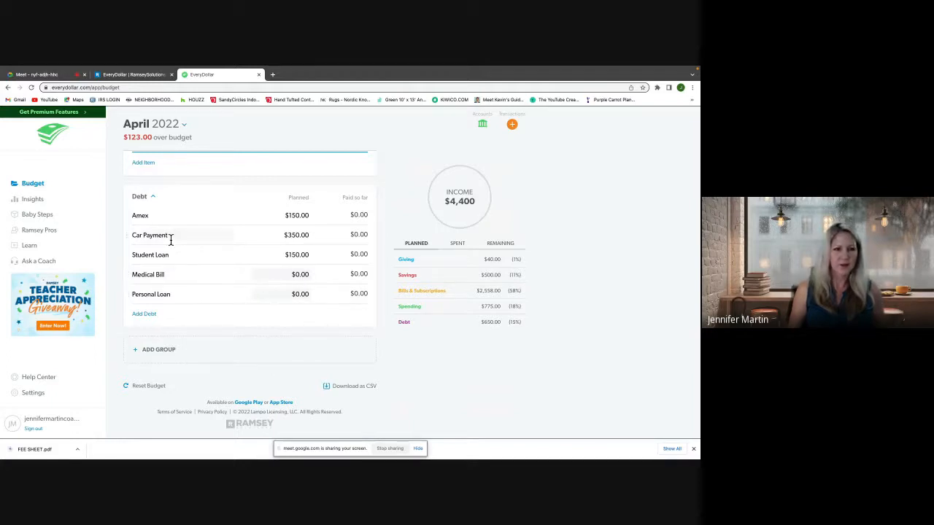
- Rename the Medical Bill debt to Visa
click(158, 275)
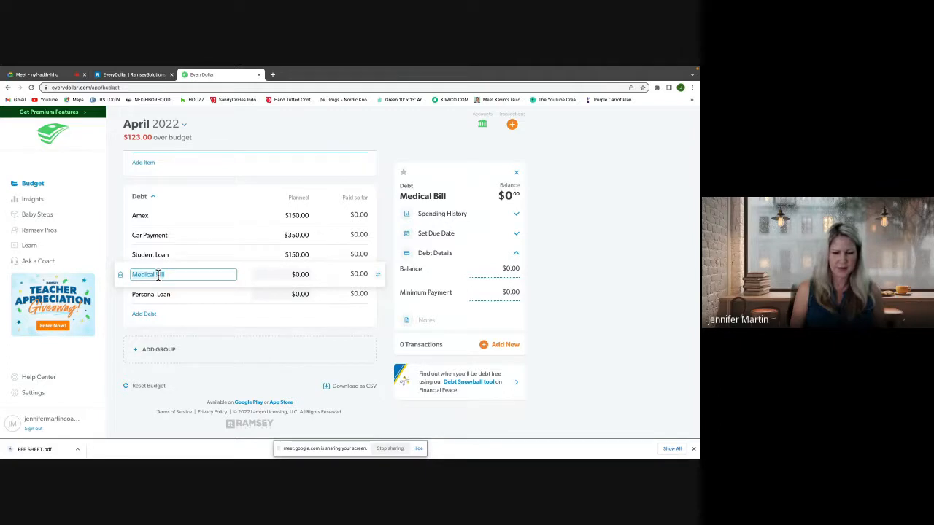
text(Visa)
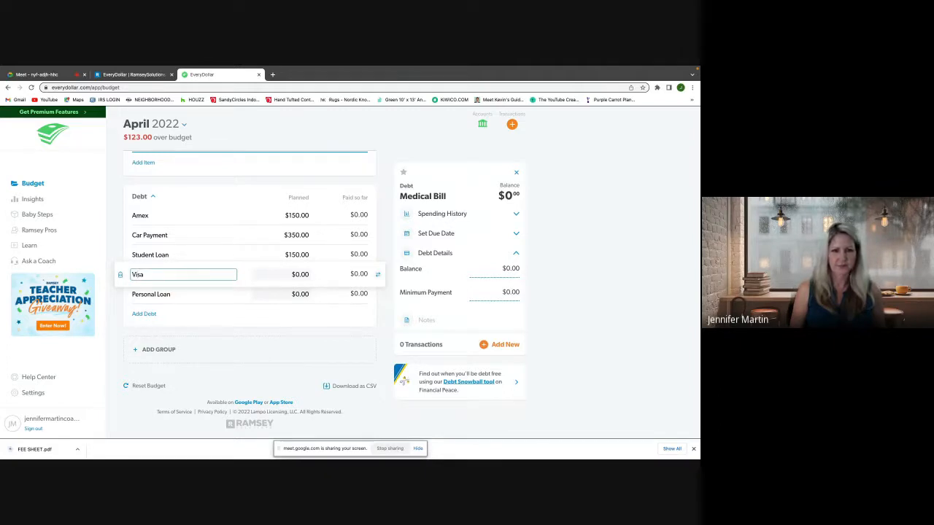
key(Tab)
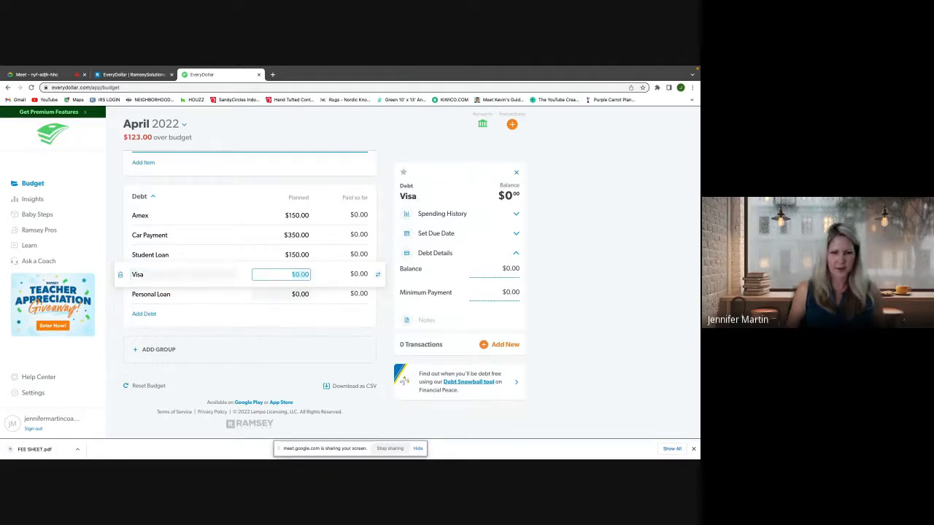
- Save a $2,690.00 balance and $72.95 minimum payment in the Visa debt details
click(503, 269)
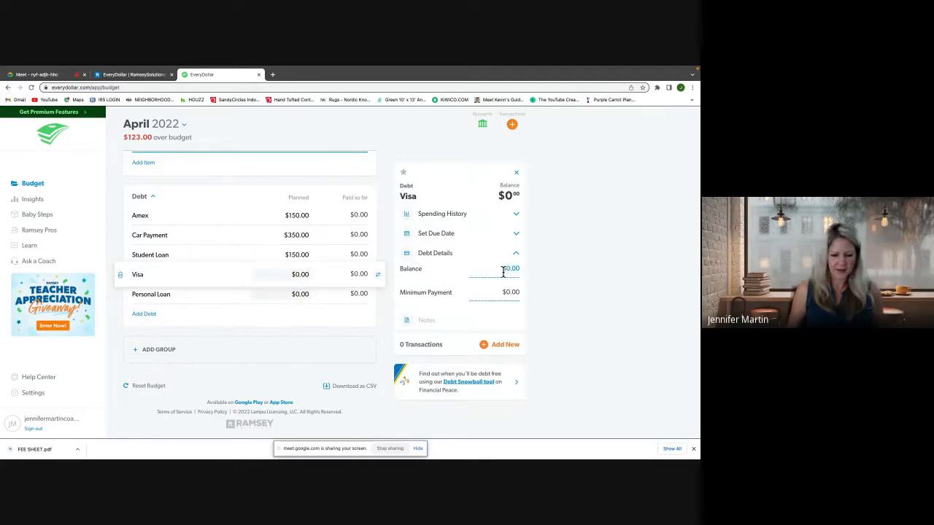
text(2690)
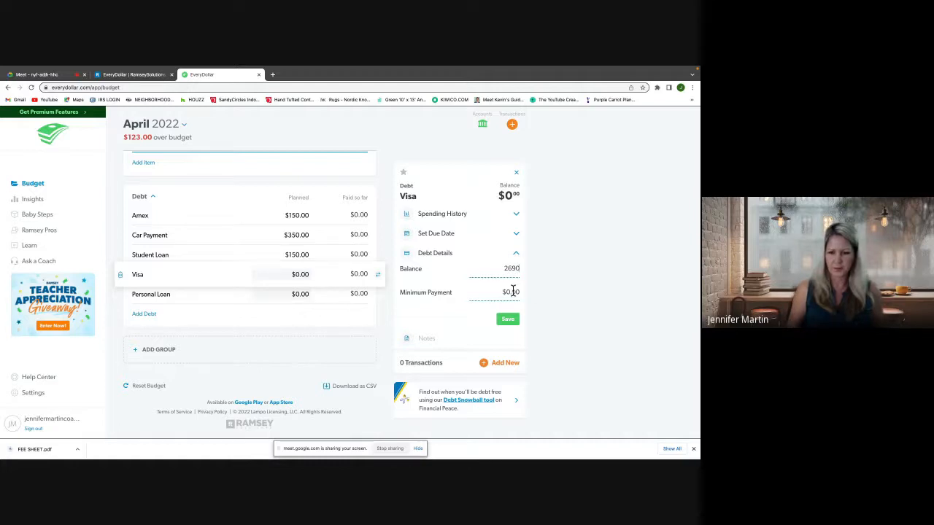
click(513, 291)
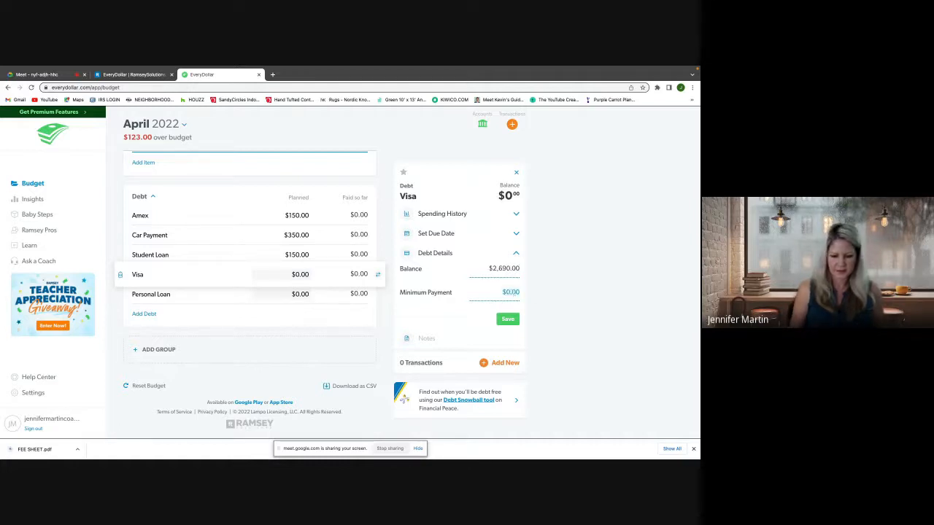
text(72.95)
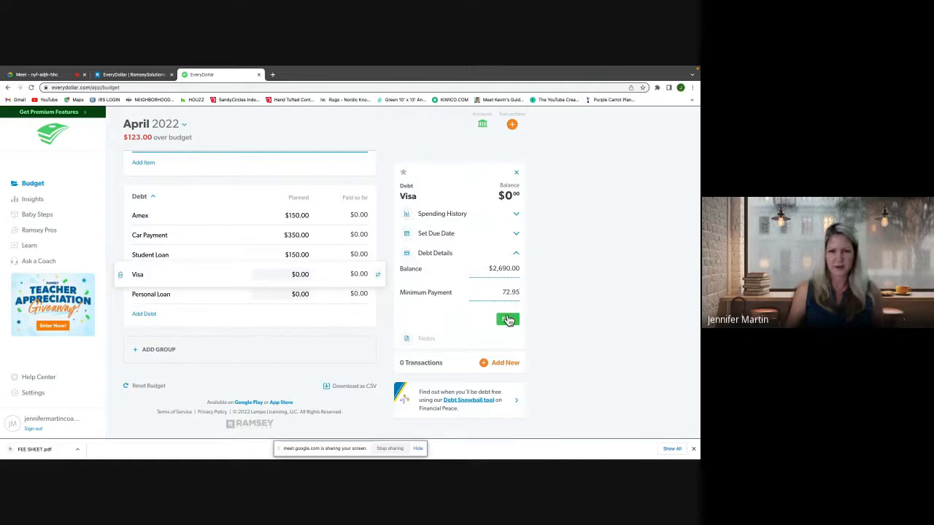
click(508, 318)
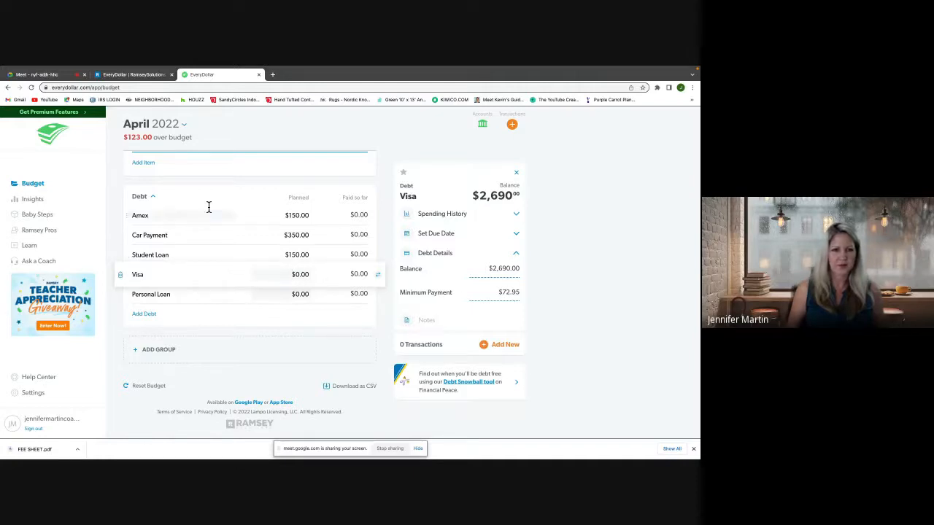
click(229, 148)
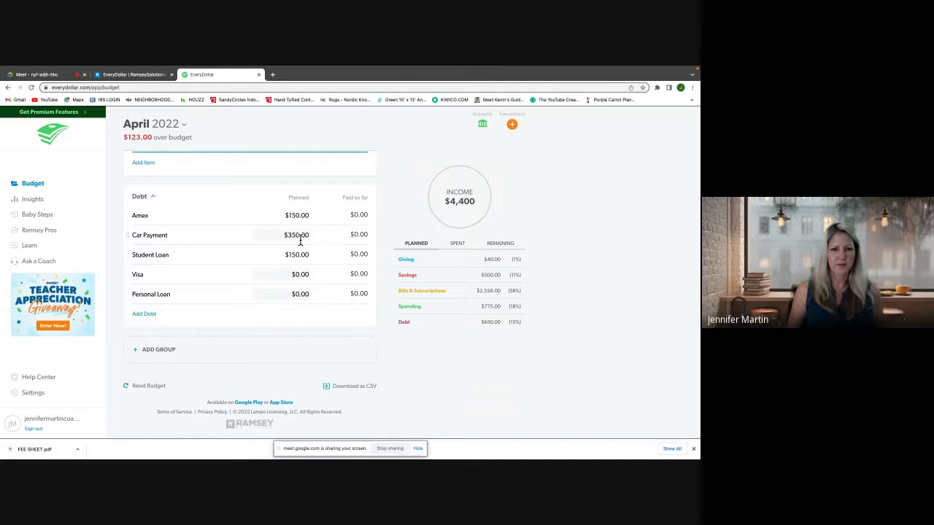
- Lower the Amex planned payment to $42.50
click(298, 216)
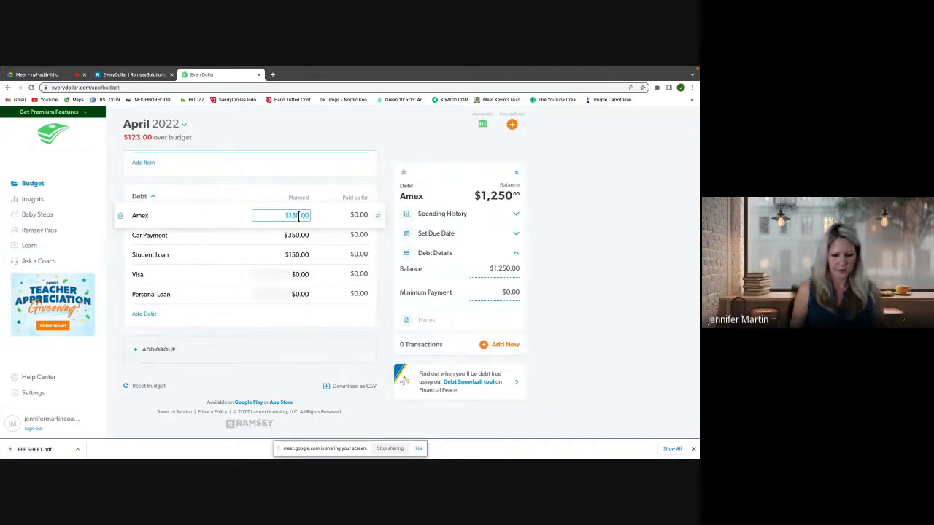
text(42)
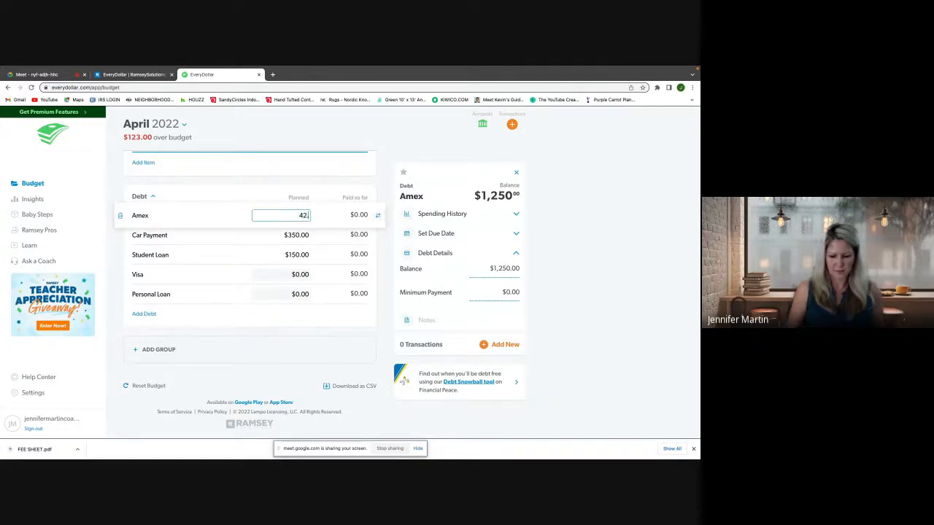
text(.50)
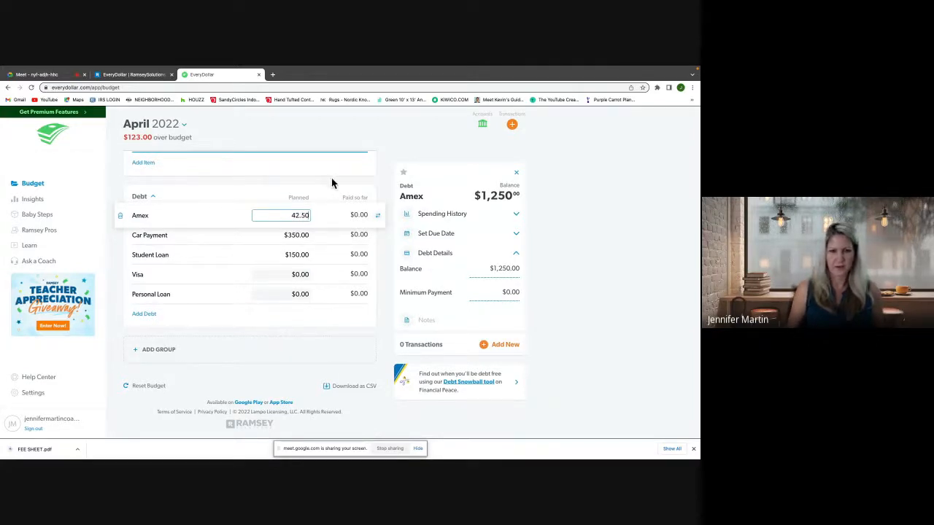
click(332, 183)
- Set the Amex debt's minimum payment to $42.50 in its details
click(247, 222)
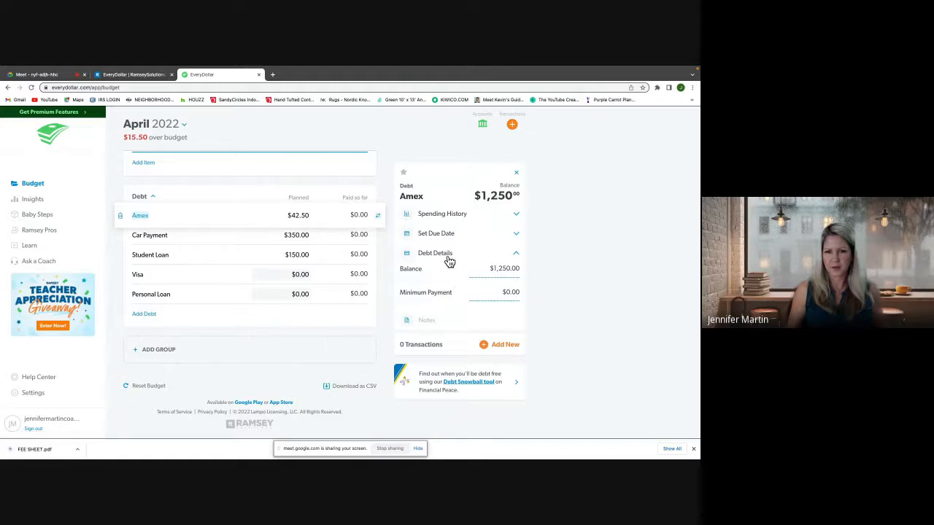
click(487, 293)
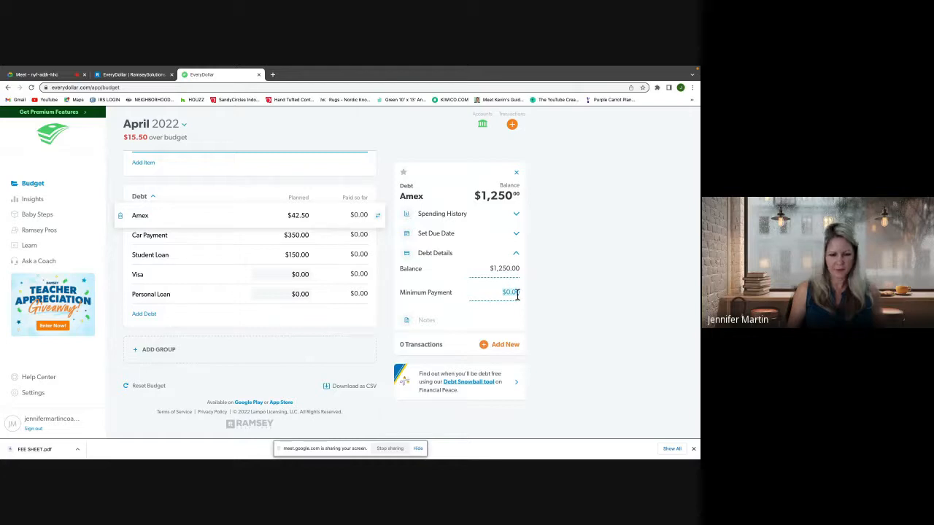
text(42)
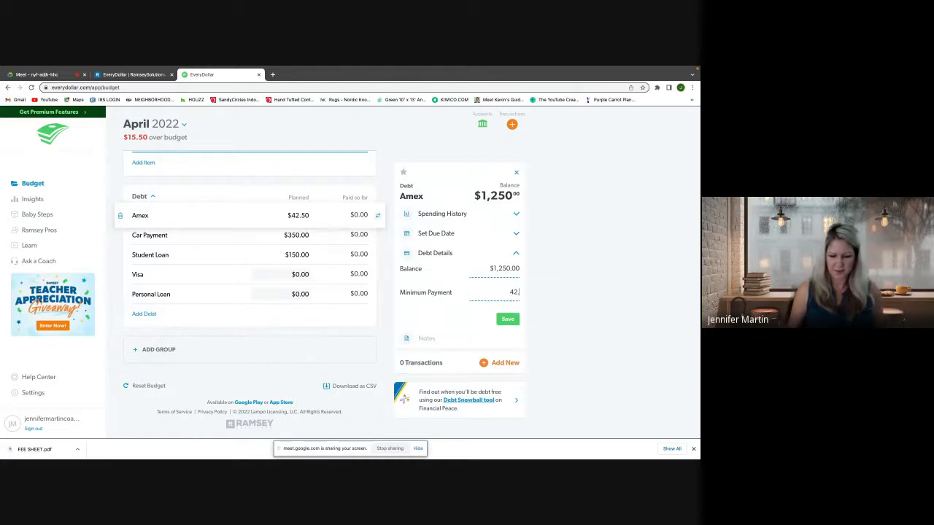
text(.50)
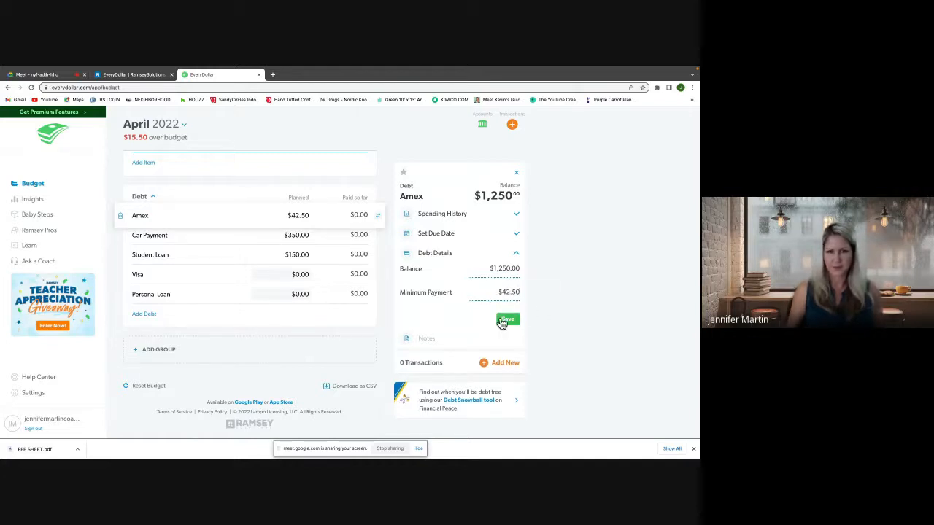
click(504, 321)
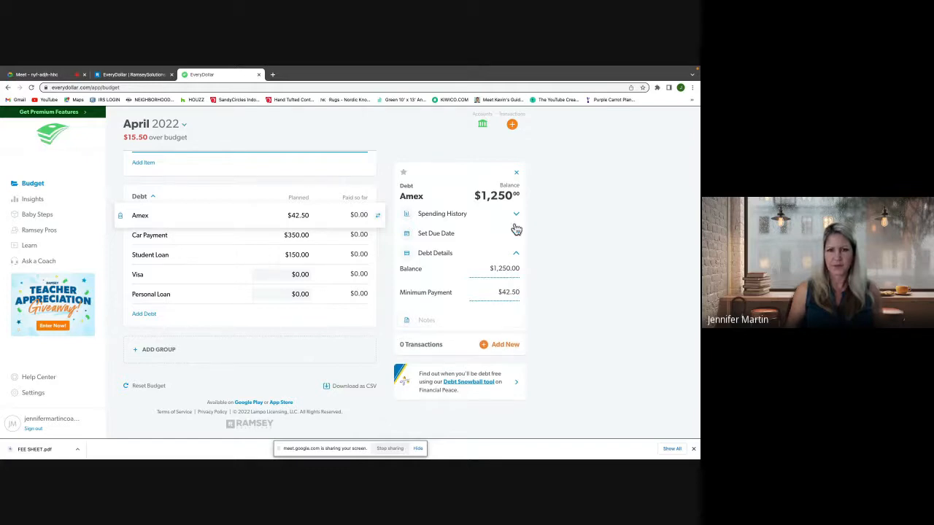
click(515, 173)
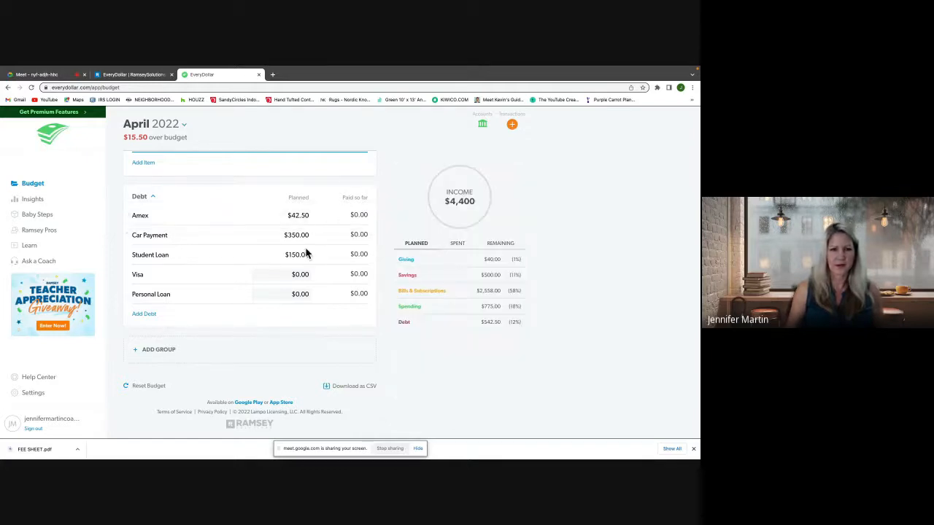
click(245, 224)
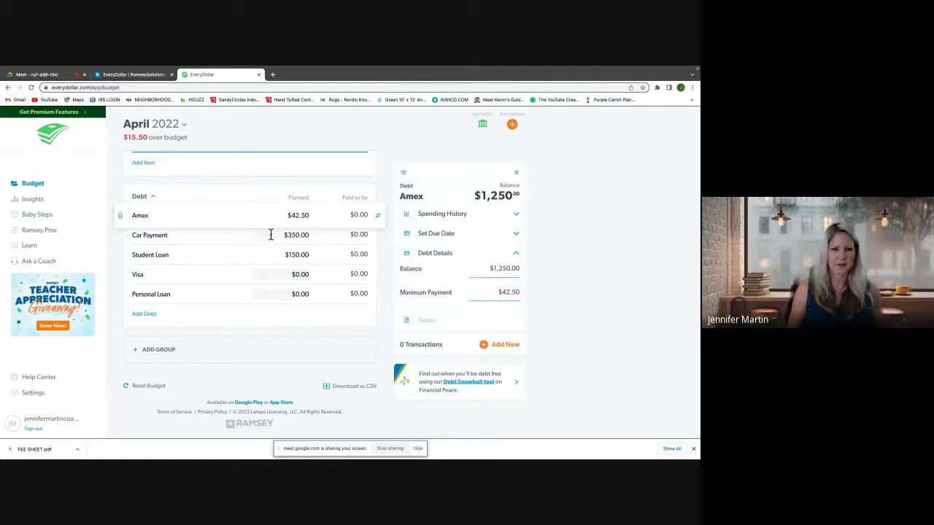
click(329, 186)
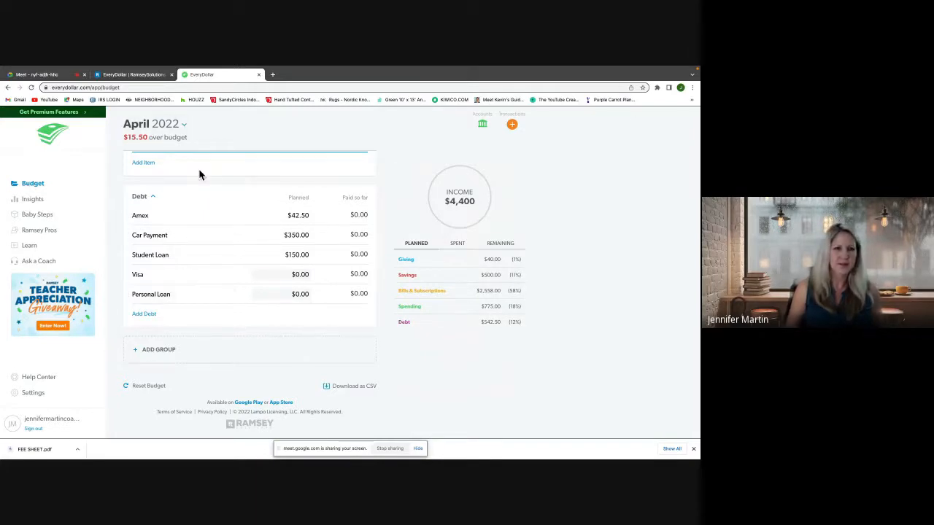
scroll(192, 258, up, 5)
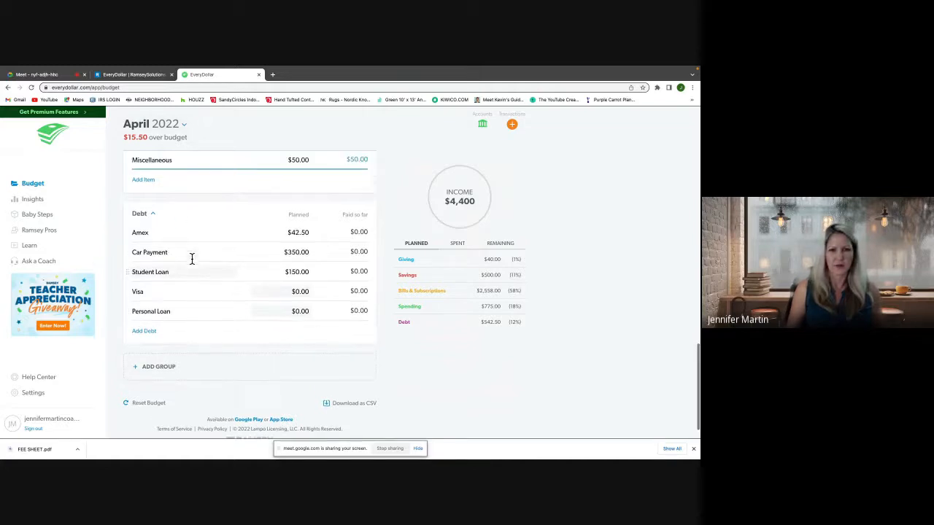
scroll(192, 258, up, 3)
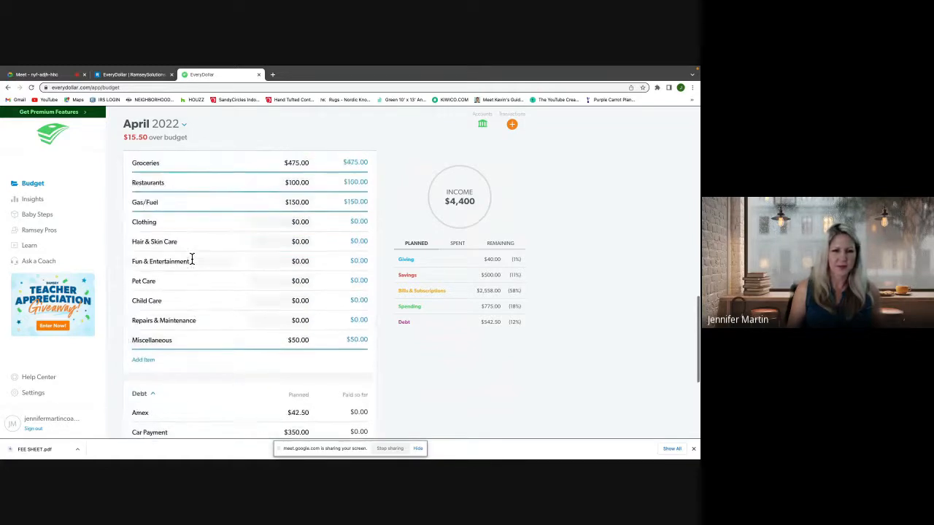
scroll(192, 258, up, 8)
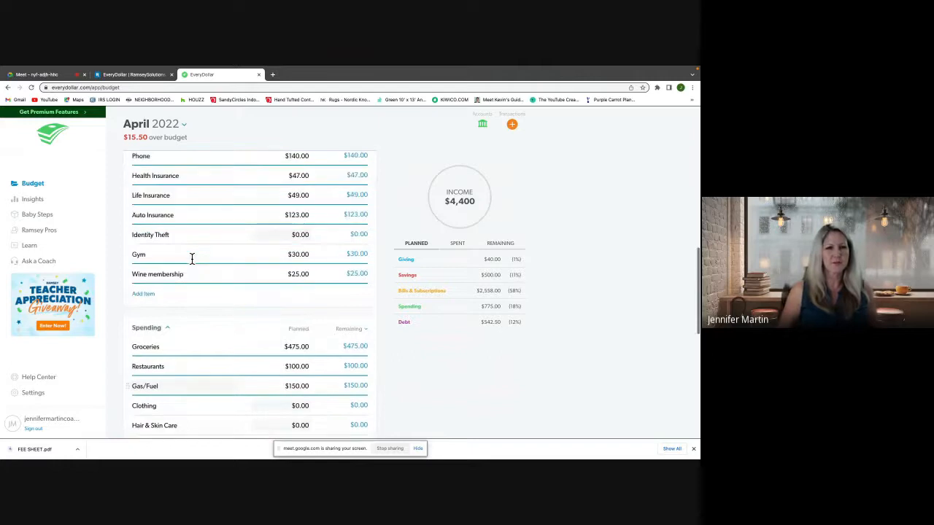
scroll(192, 264, up, 4)
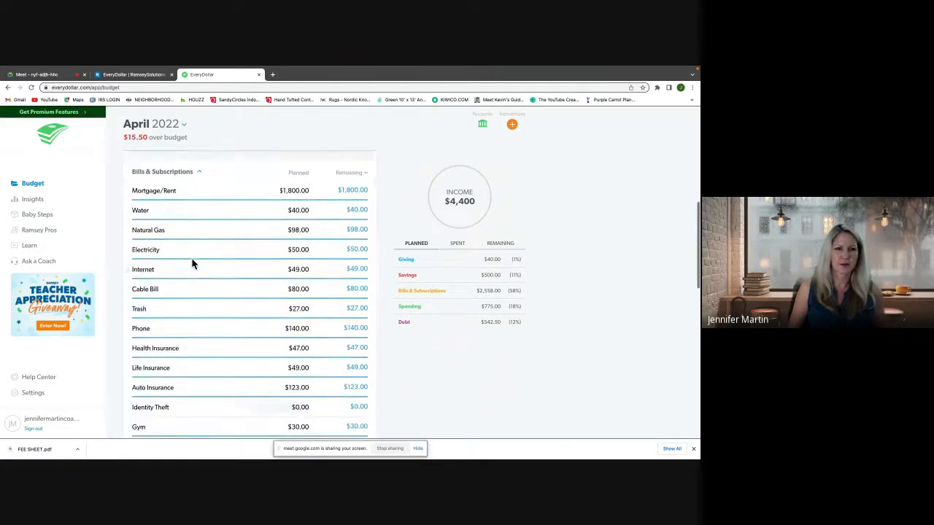
scroll(192, 264, down, 5)
scroll(191, 263, down, 2)
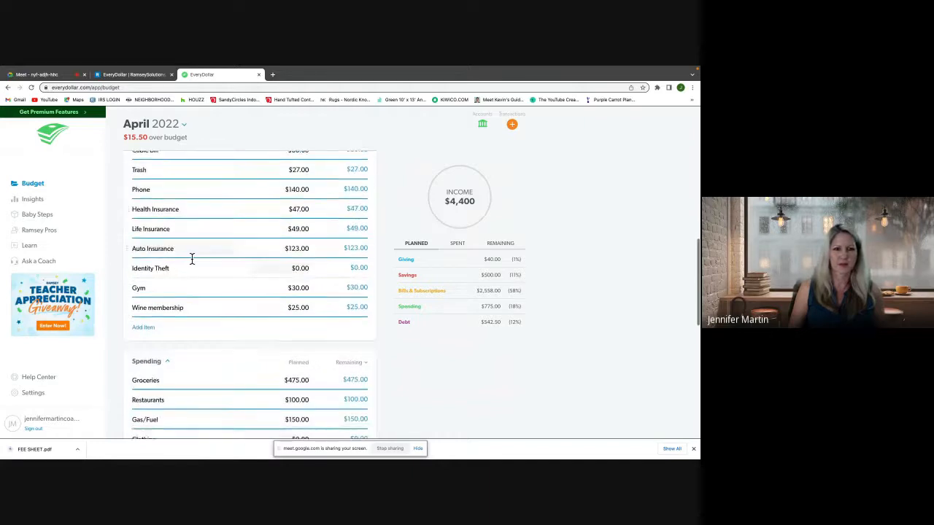
scroll(192, 264, up, 3)
scroll(192, 264, up, 3)
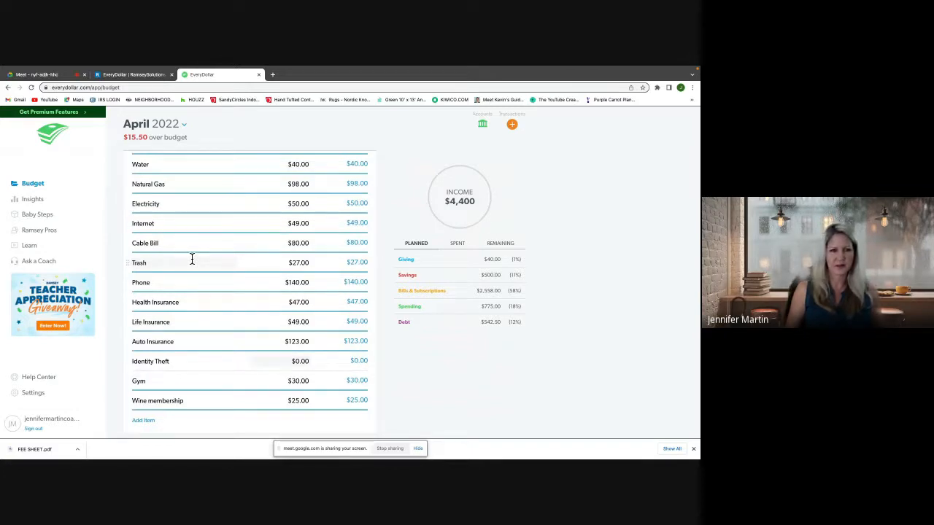
scroll(191, 259, up, 5)
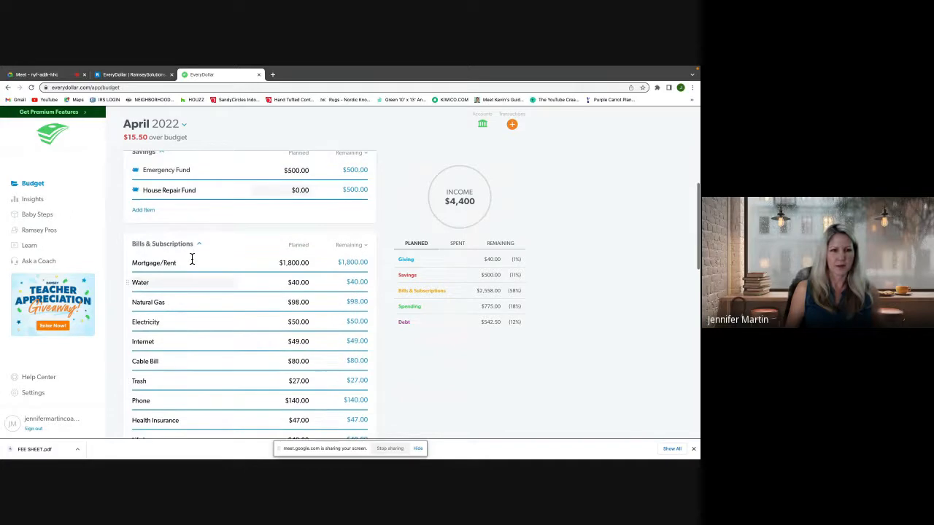
scroll(192, 257, up, 3)
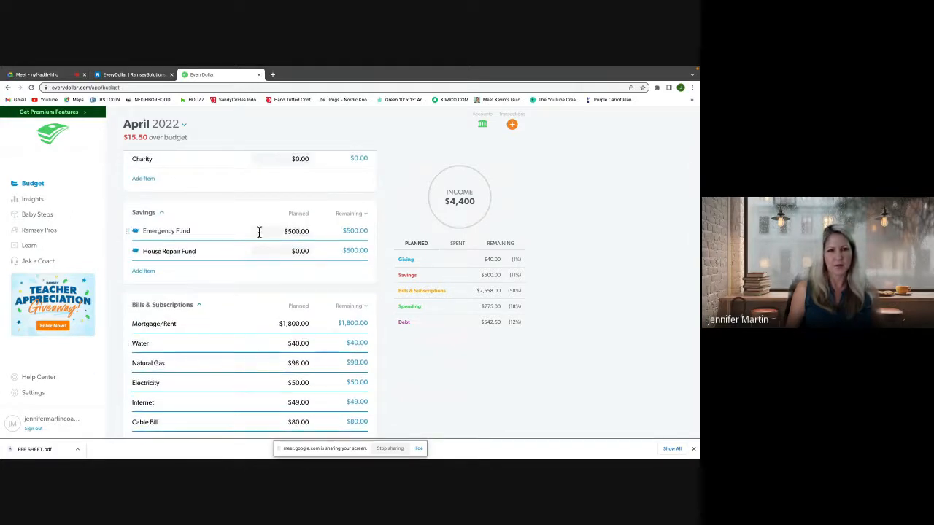
scroll(259, 232, up, 4)
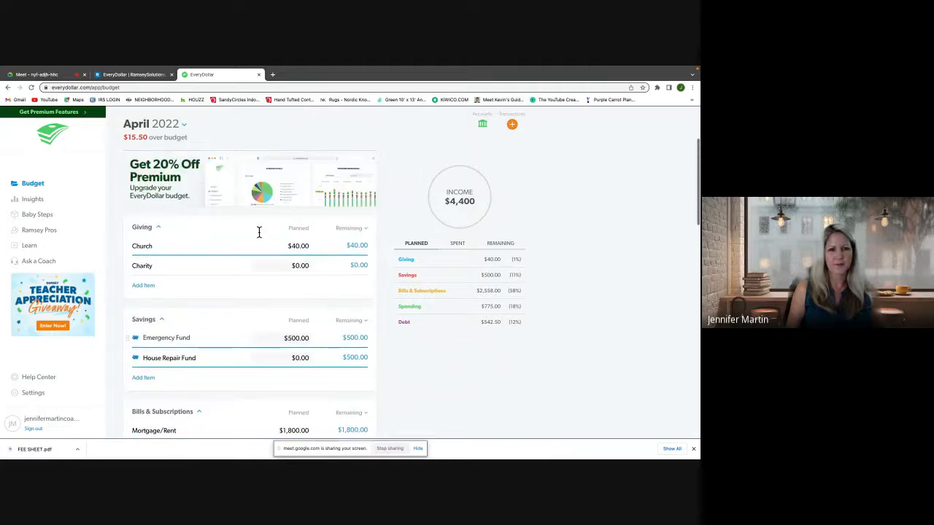
scroll(259, 232, down, 8)
scroll(259, 232, down, 10)
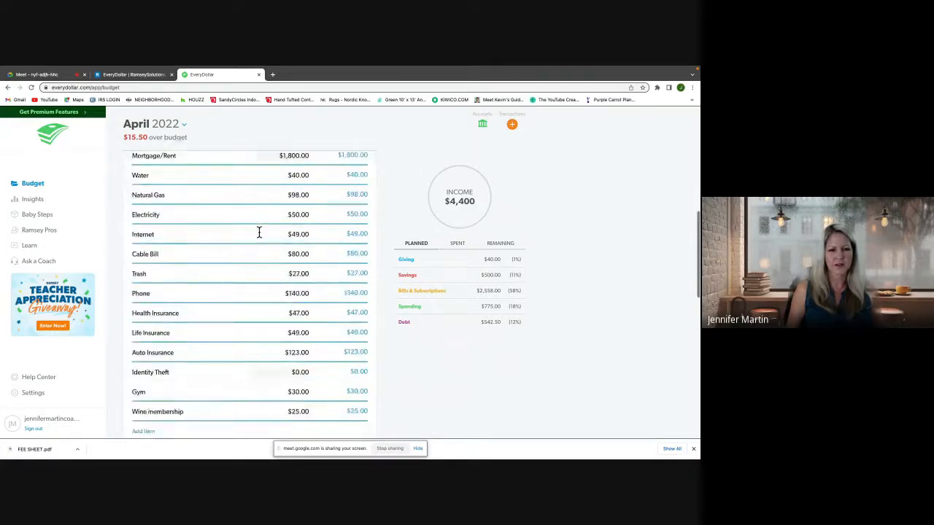
scroll(259, 235, down, 2)
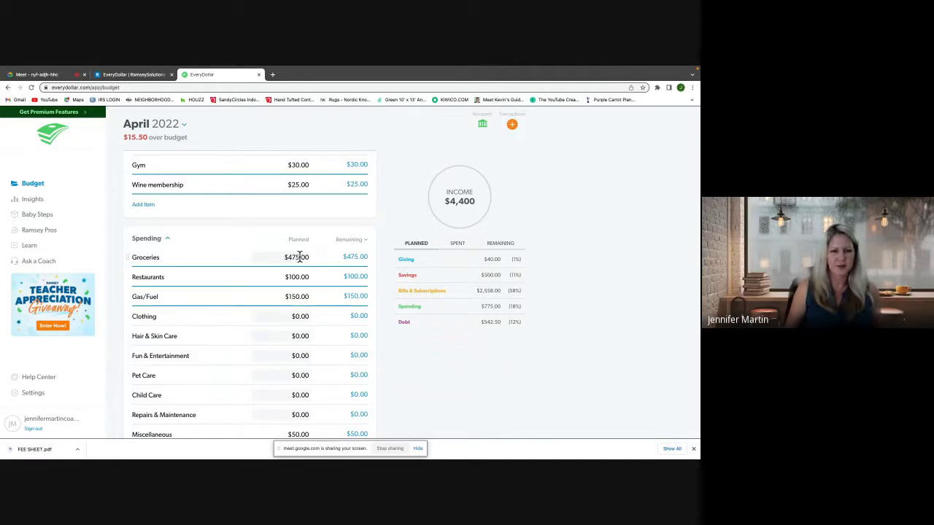
- Reduce Groceries to $459.50 planned so the April budget balances
click(299, 257)
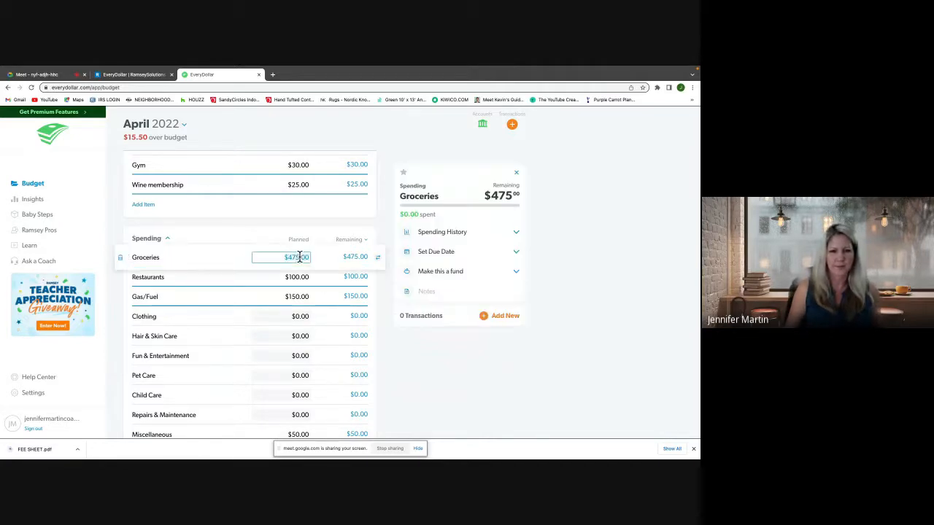
text(455)
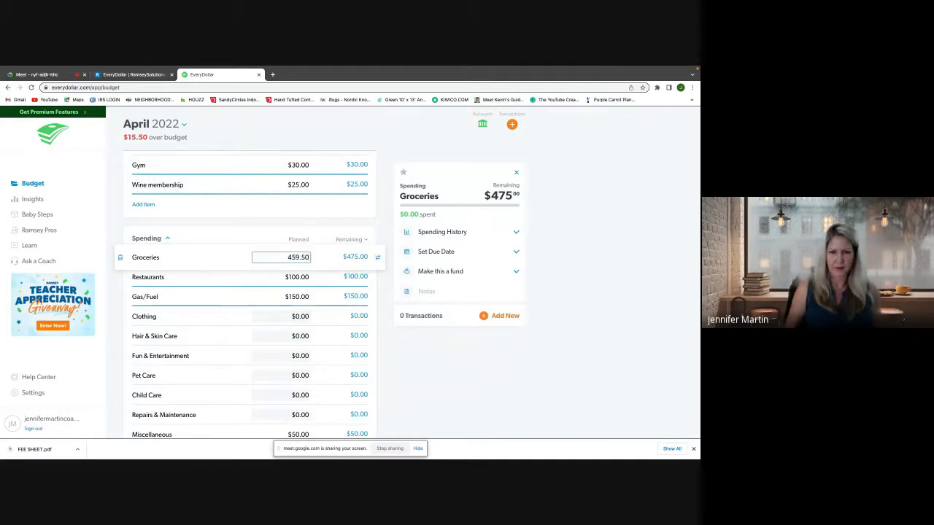
click(385, 225)
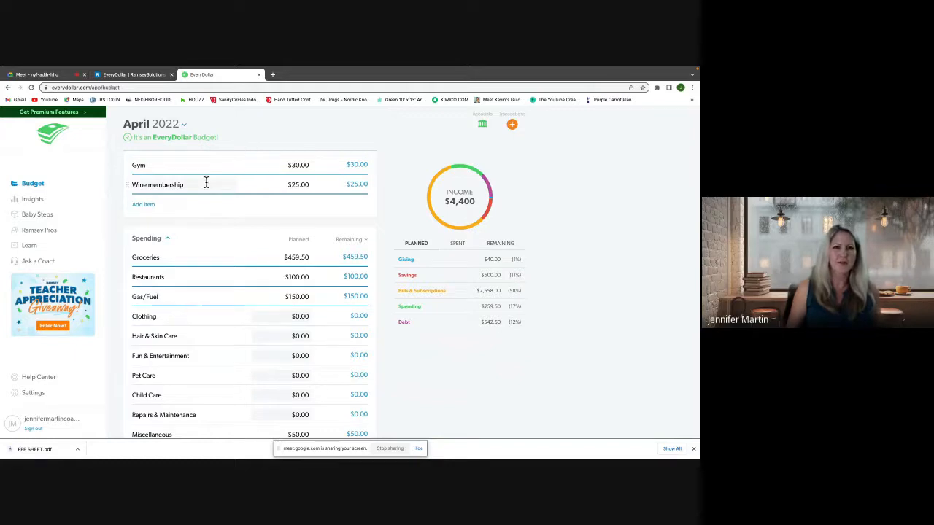
scroll(206, 182, up, 15)
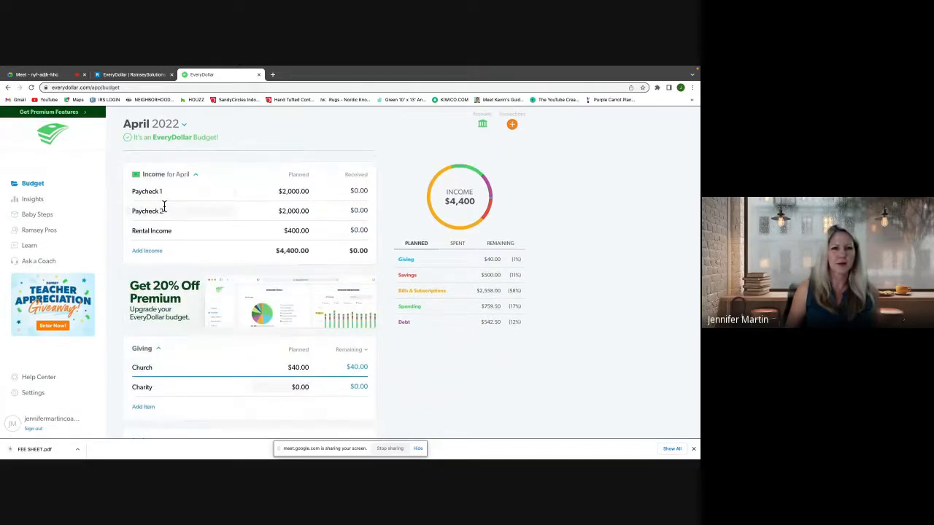
- Check the Emergency Fund details, then add a blank Savings item below House Repair Fund
scroll(173, 238, down, 5)
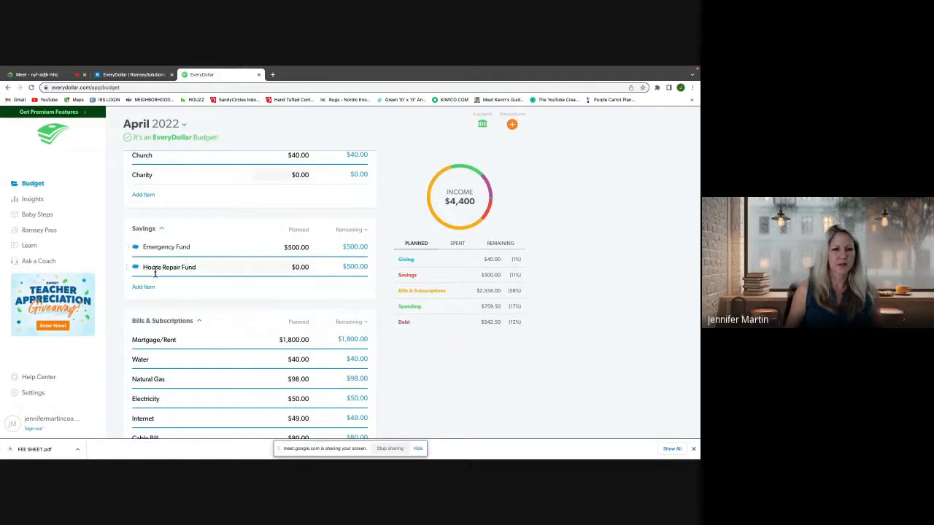
scroll(179, 278, down, 1)
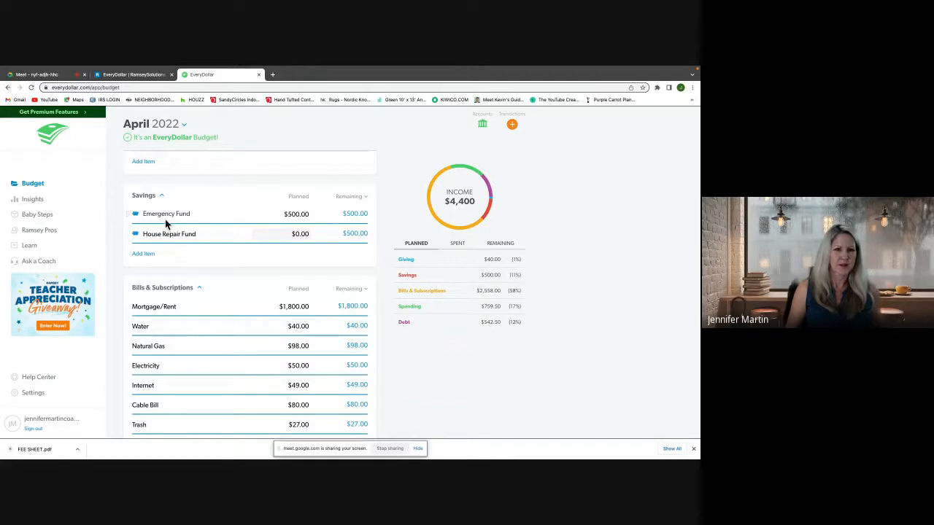
click(163, 213)
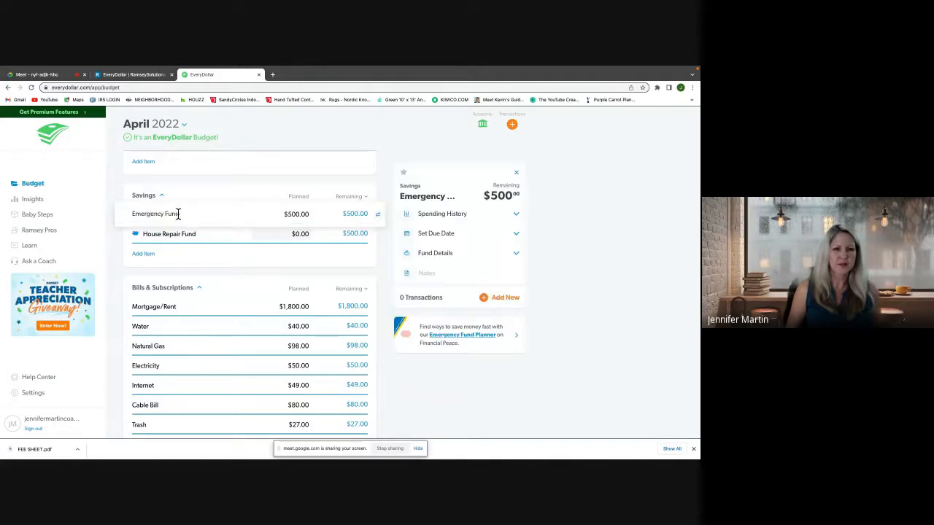
double_click(175, 214)
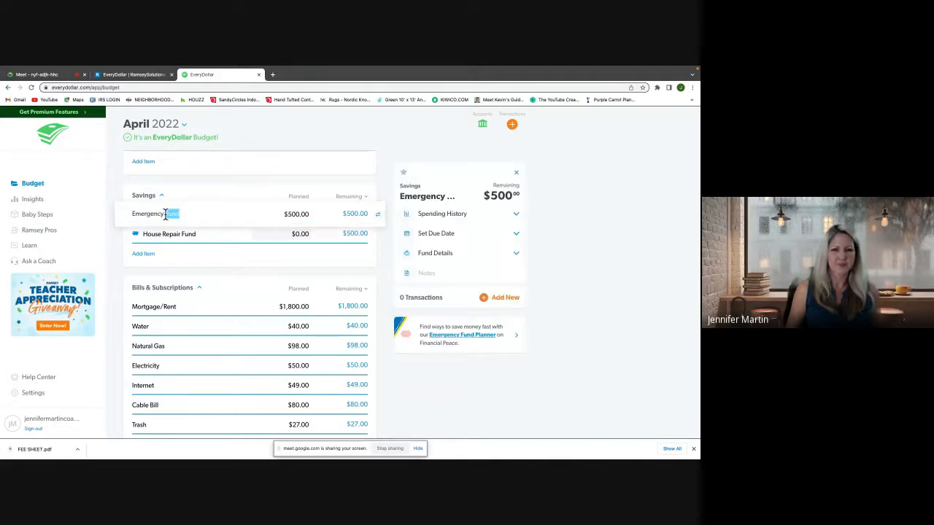
triple_click(165, 214)
click(192, 218)
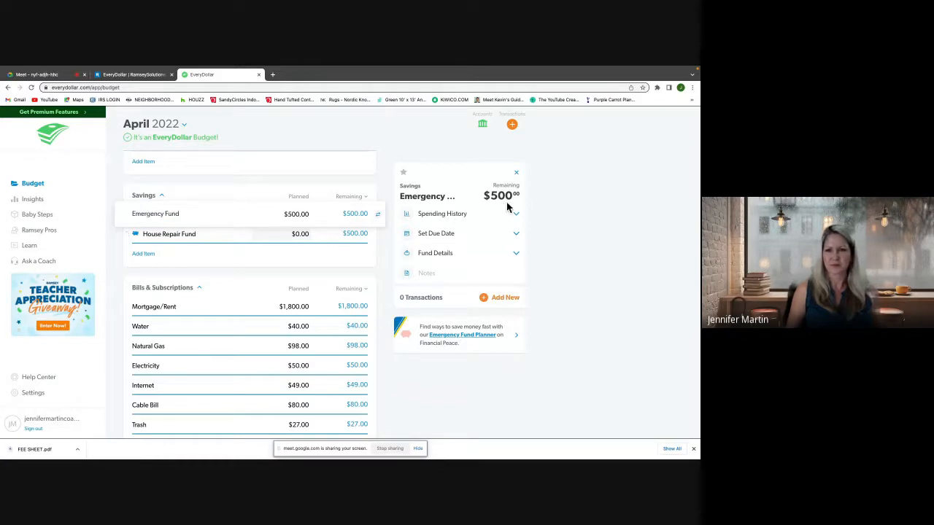
click(216, 266)
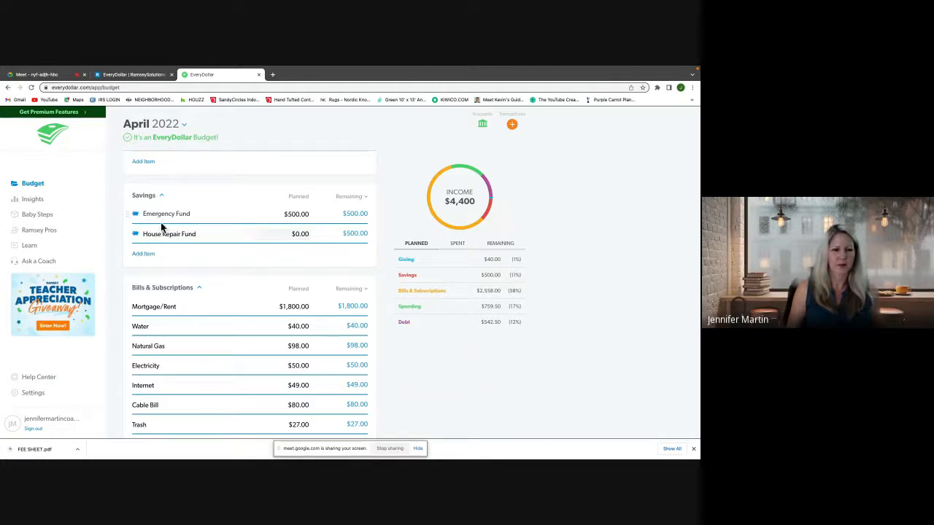
click(143, 253)
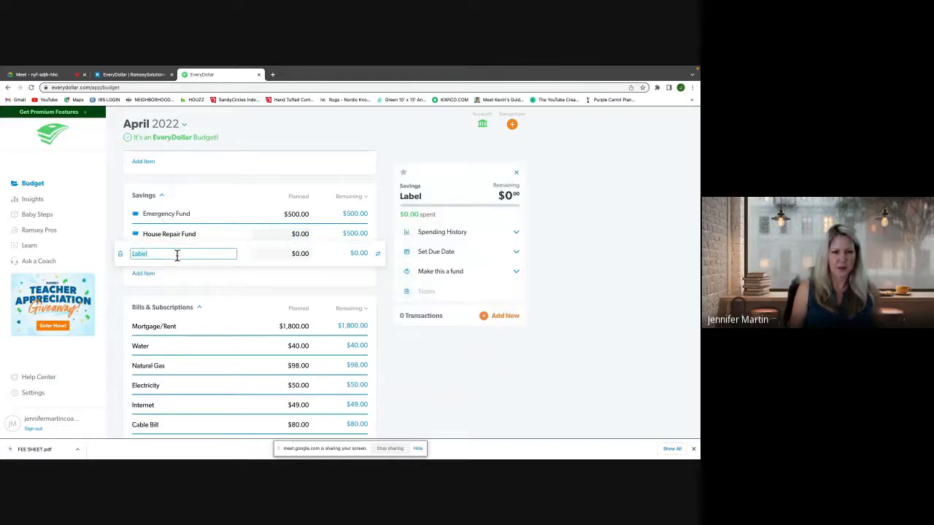
- Name the new Savings line 'Car Maintenance Fund' and convert it into a fund at $0.00
text(Car)
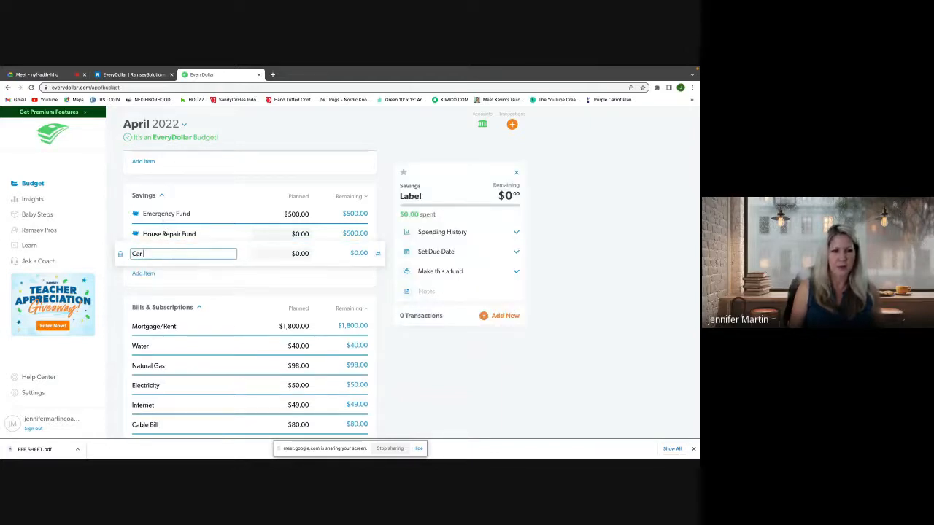
text( Mainte)
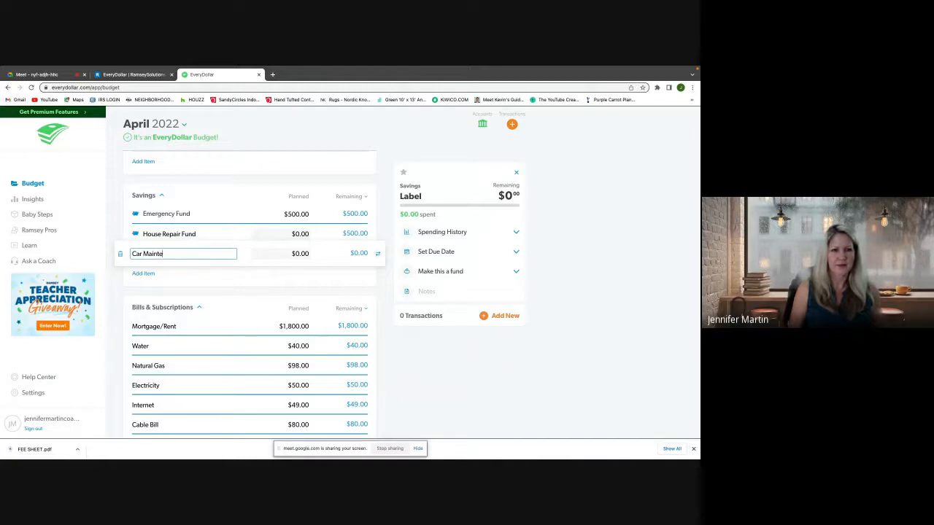
text(nance Fund)
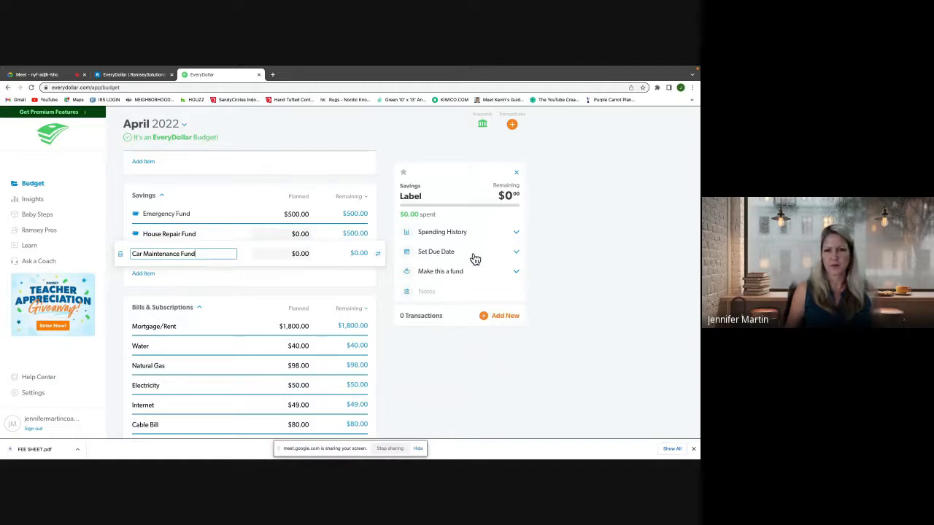
click(268, 296)
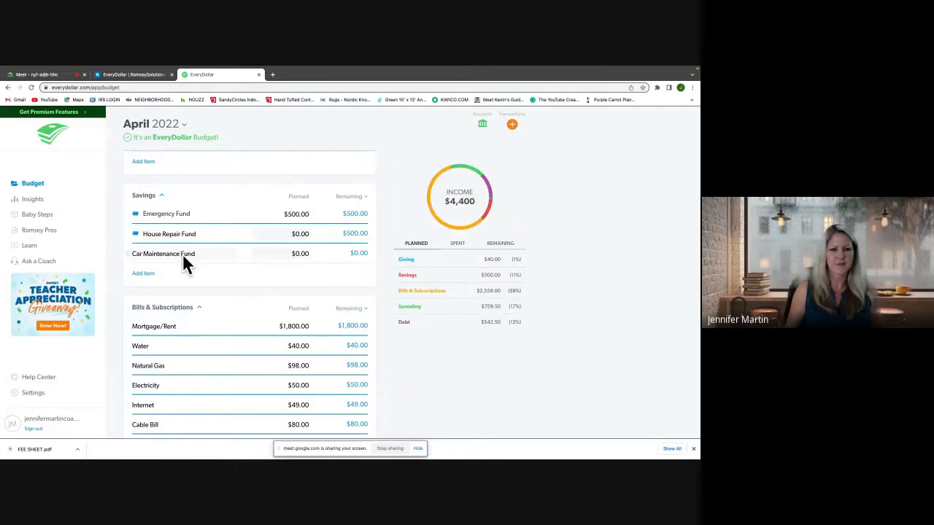
click(239, 254)
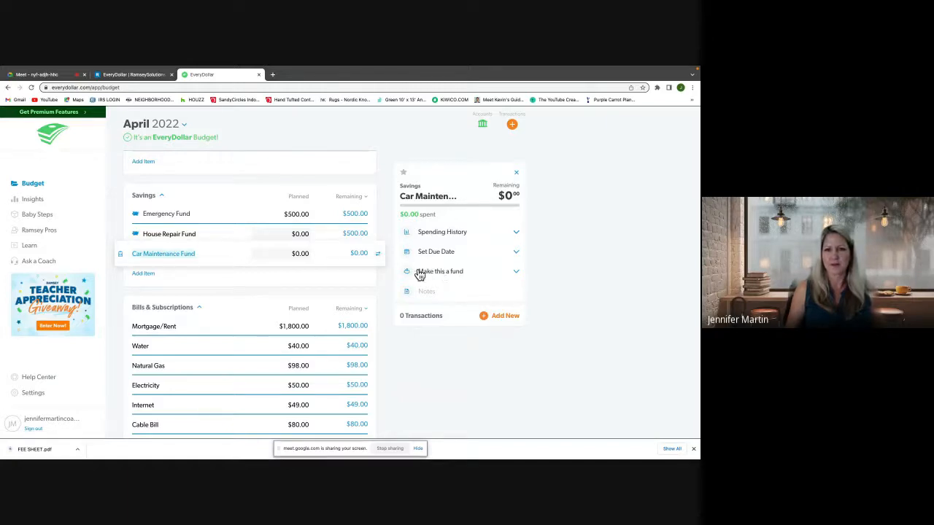
click(517, 275)
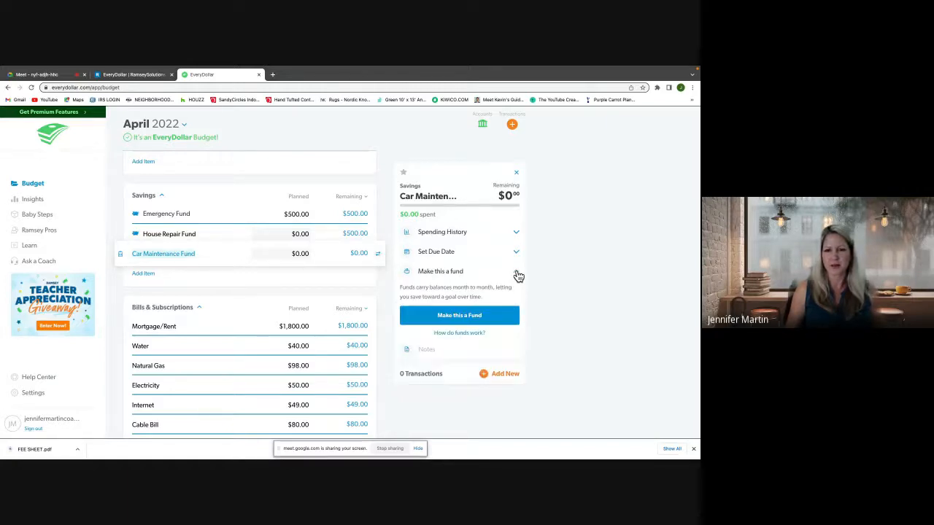
click(459, 318)
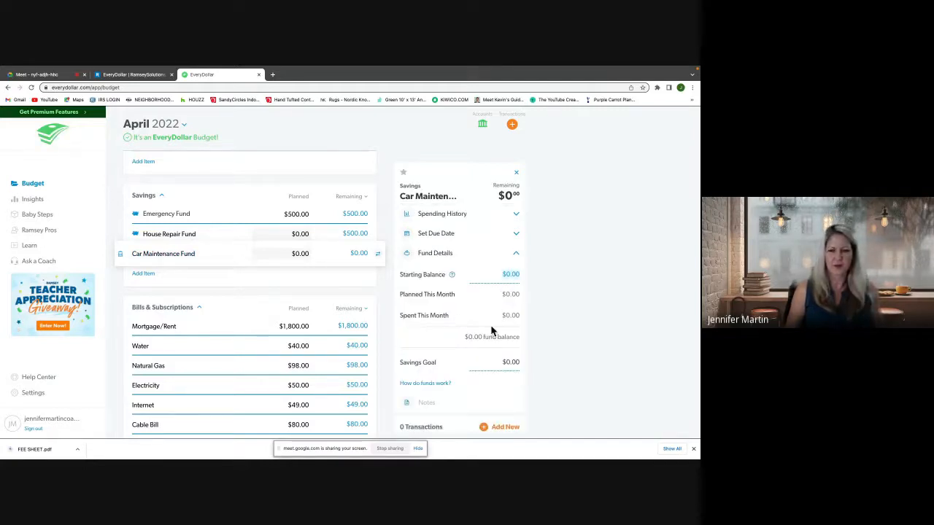
click(515, 172)
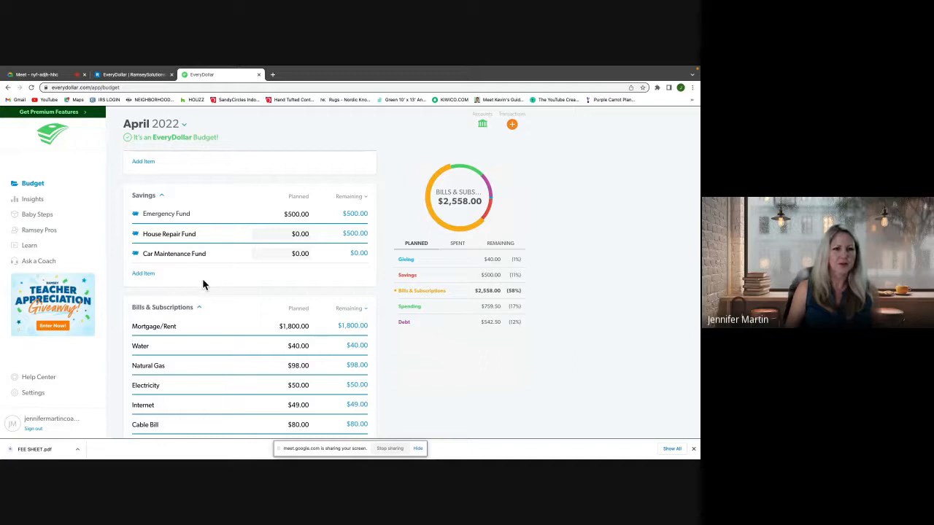
click(143, 273)
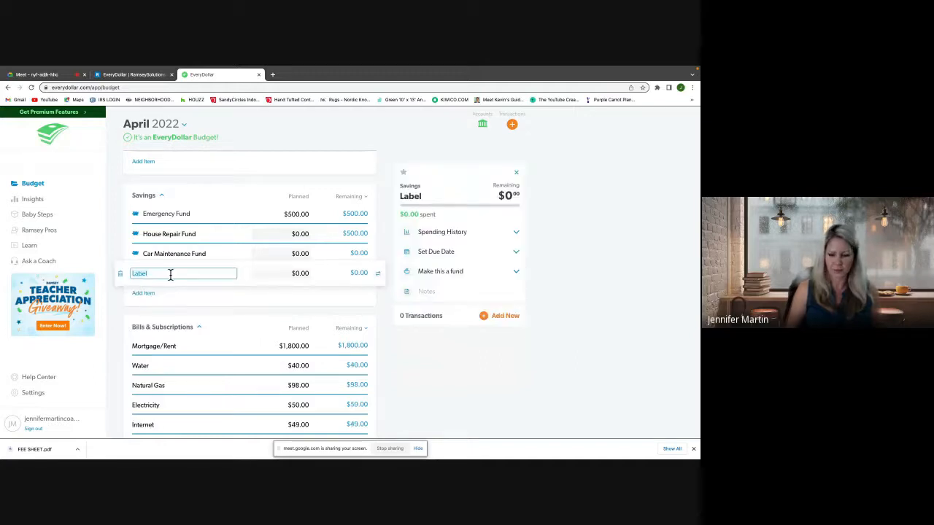
- Name the blank Savings line 'Christmas Fund' and convert it into a fund
text(Christmas Fund)
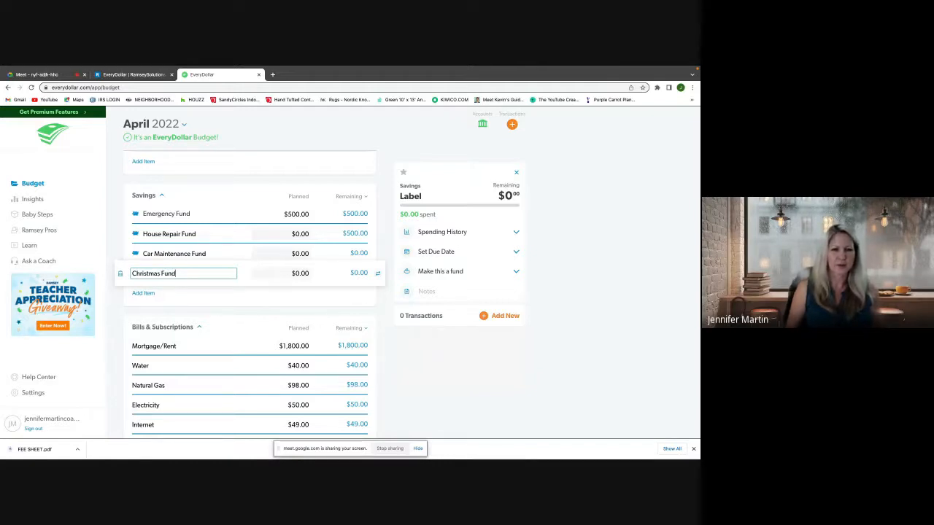
click(514, 274)
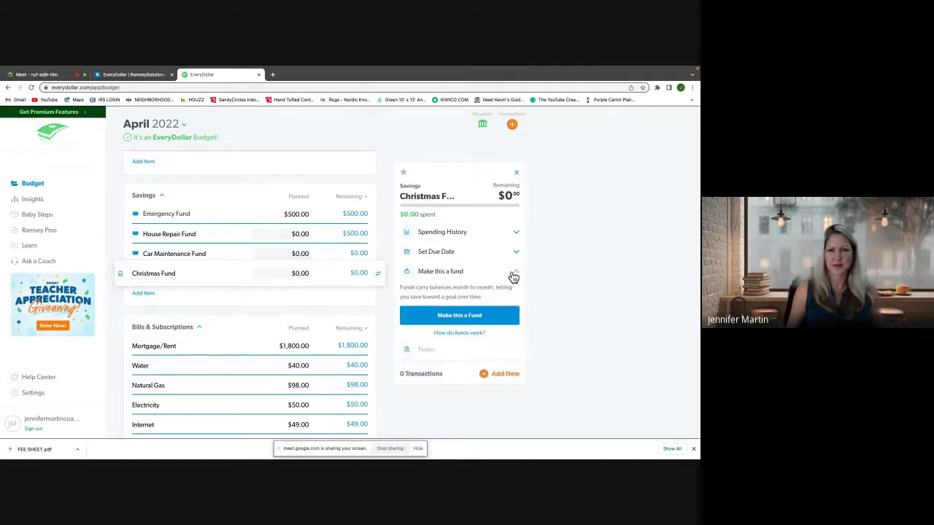
click(450, 315)
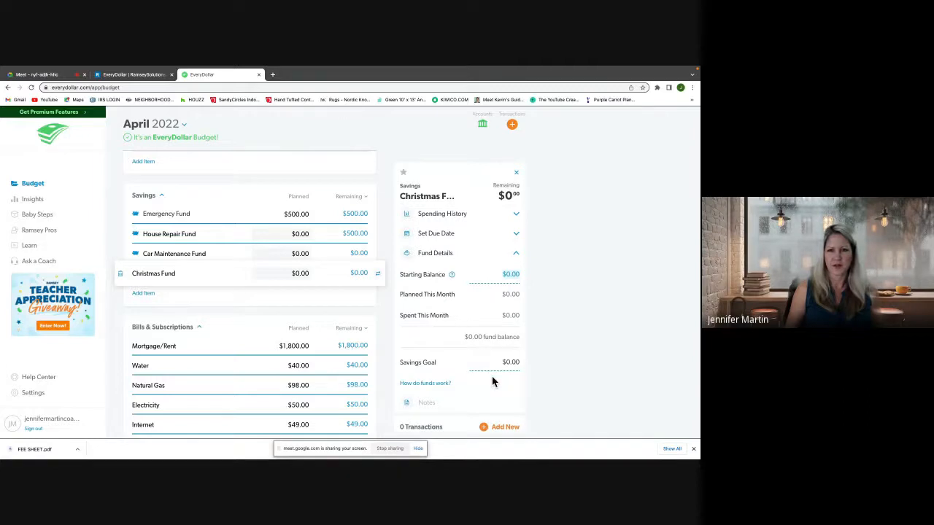
click(517, 173)
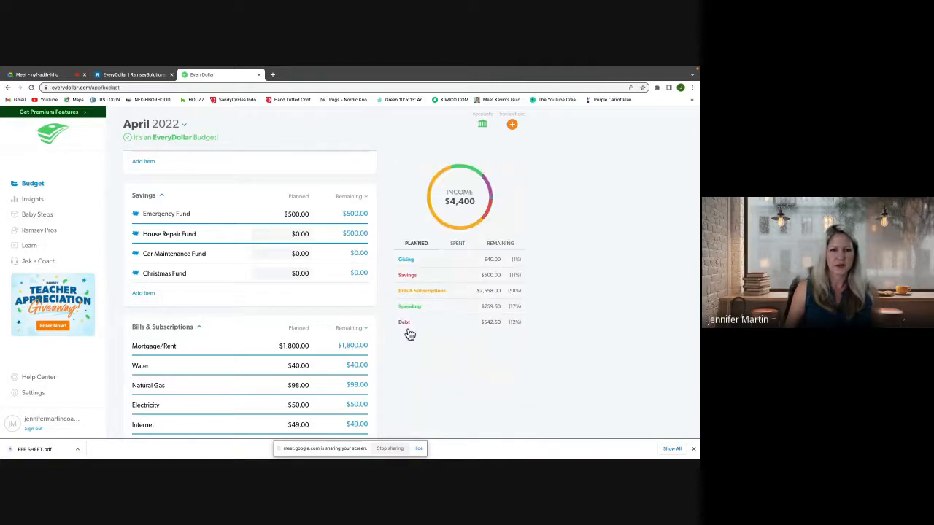
- Move Natural Gas above Water in Bills & Subscriptions
scroll(292, 351, down, 2)
scroll(293, 351, down, 3)
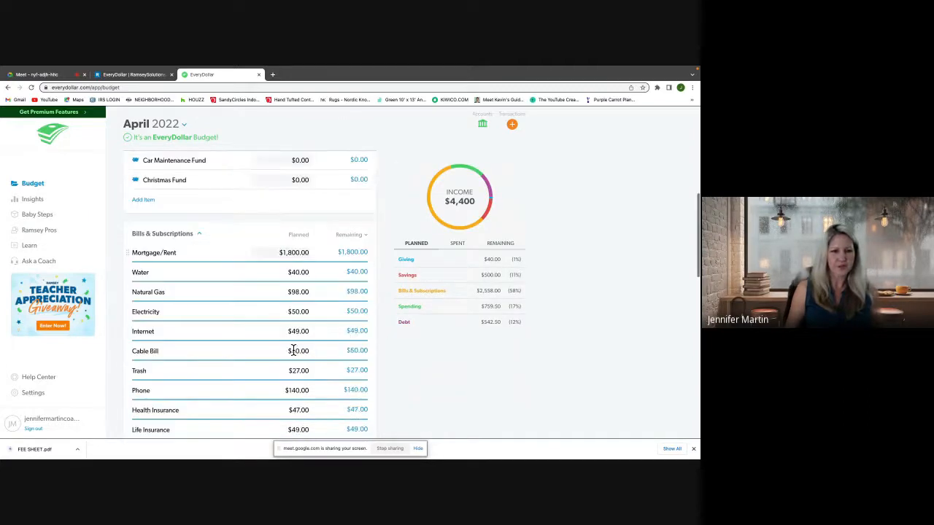
scroll(293, 351, up, 1)
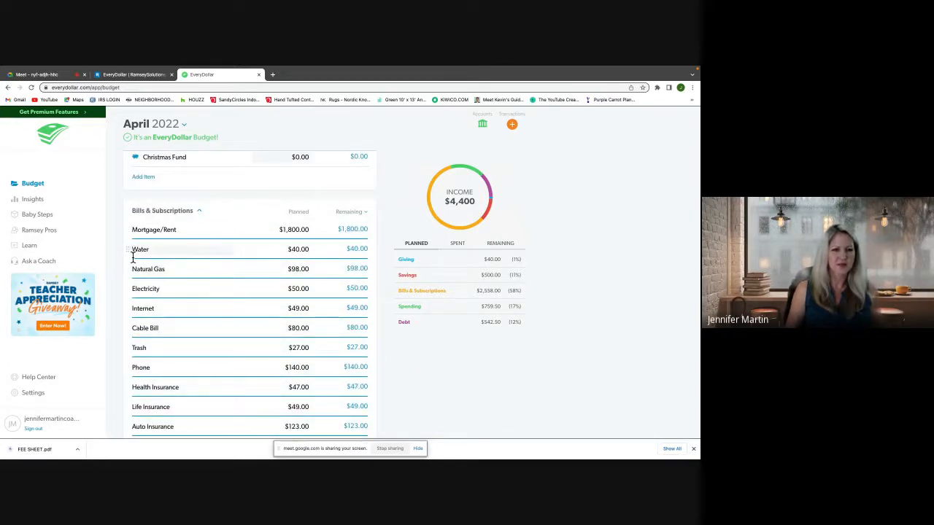
drag(127, 270, 131, 246)
- Open the Personal Loan debt details, showing $0.00 balance and minimum payment
scroll(156, 291, down, 5)
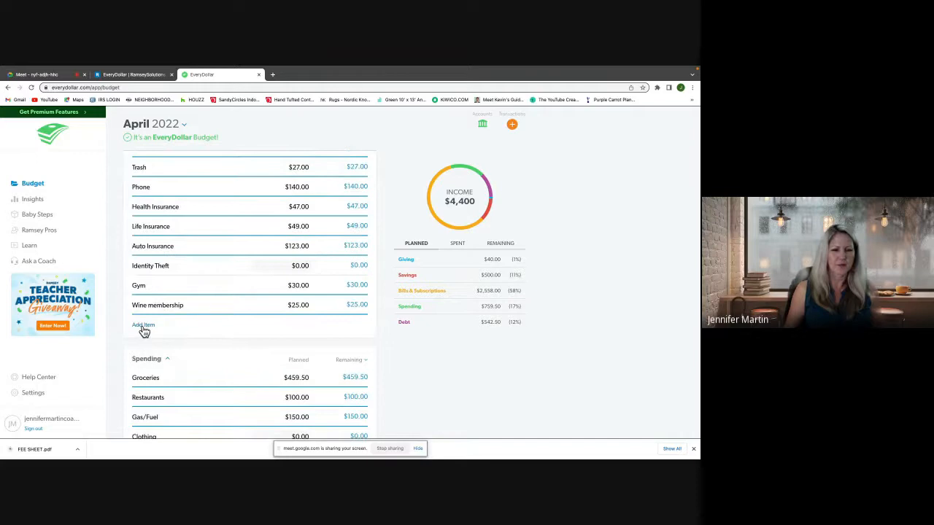
scroll(186, 328, down, 2)
scroll(187, 330, down, 4)
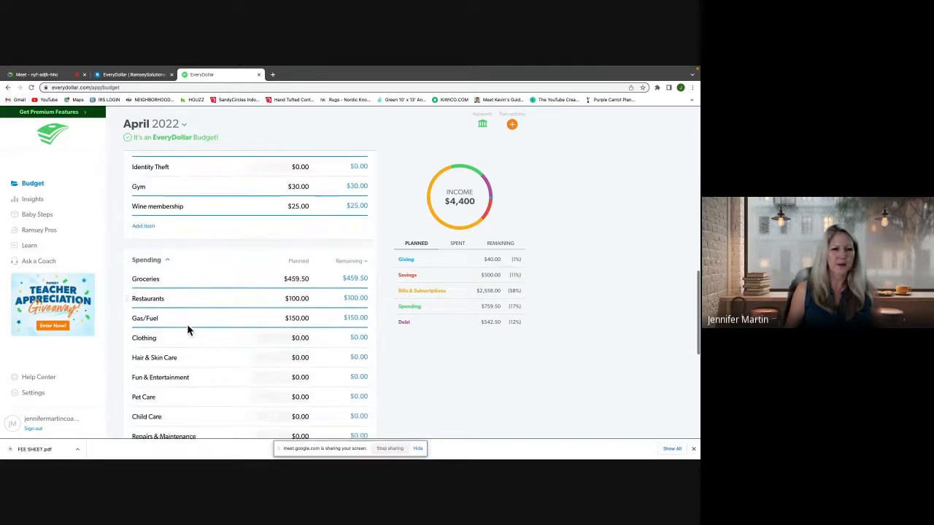
scroll(187, 324, down, 1)
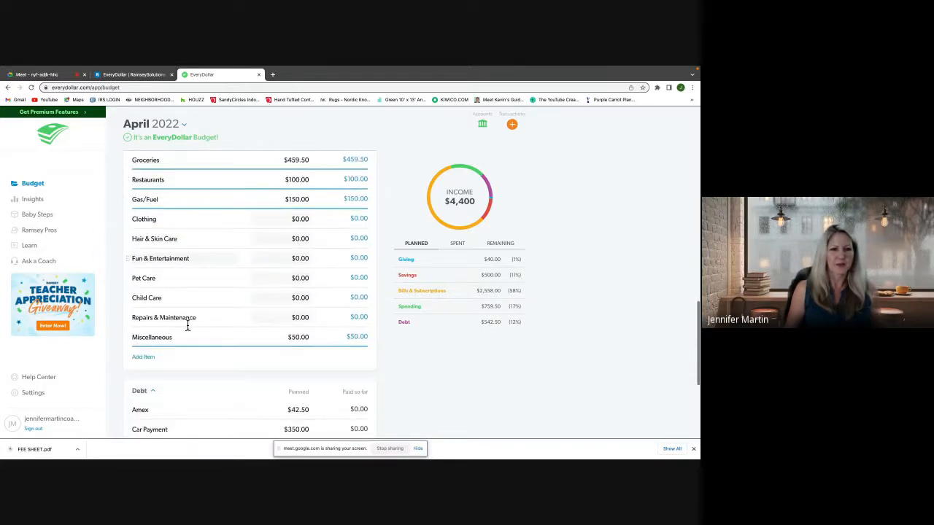
scroll(187, 326, down, 4)
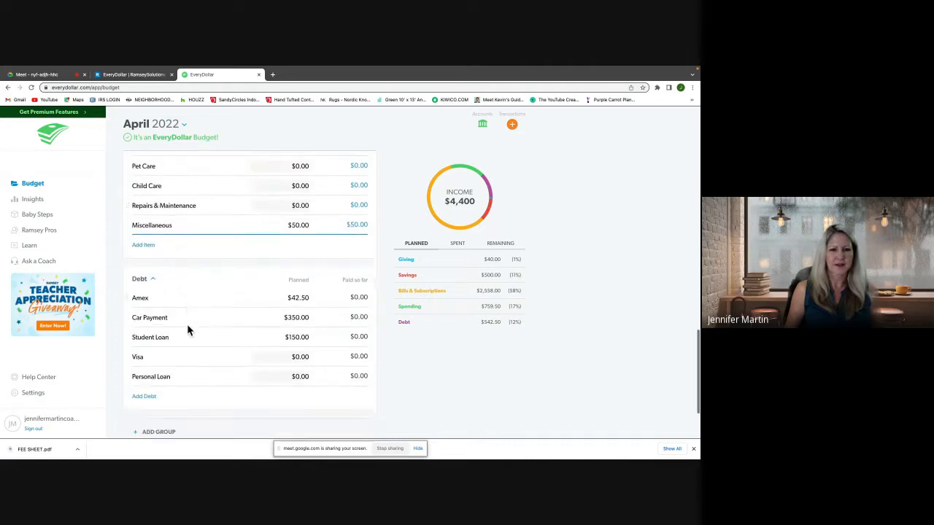
scroll(186, 326, up, 1)
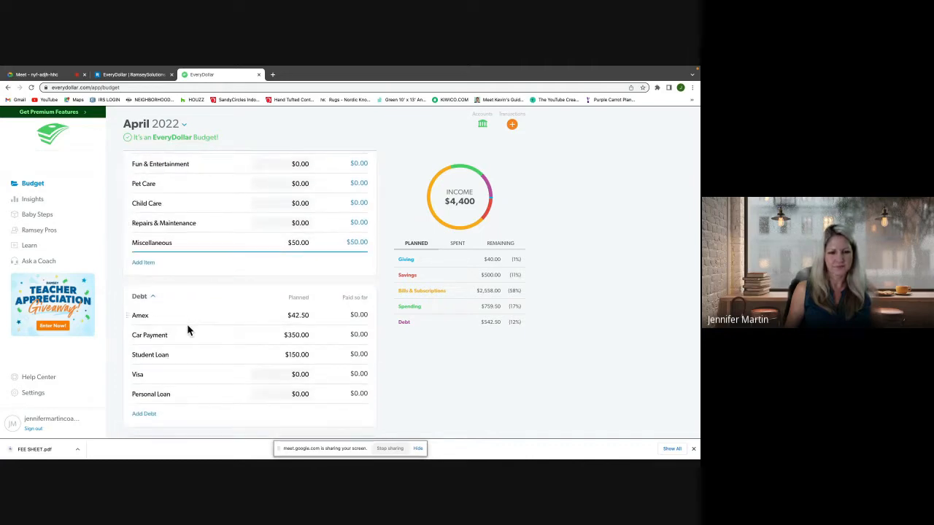
scroll(187, 331, down, 2)
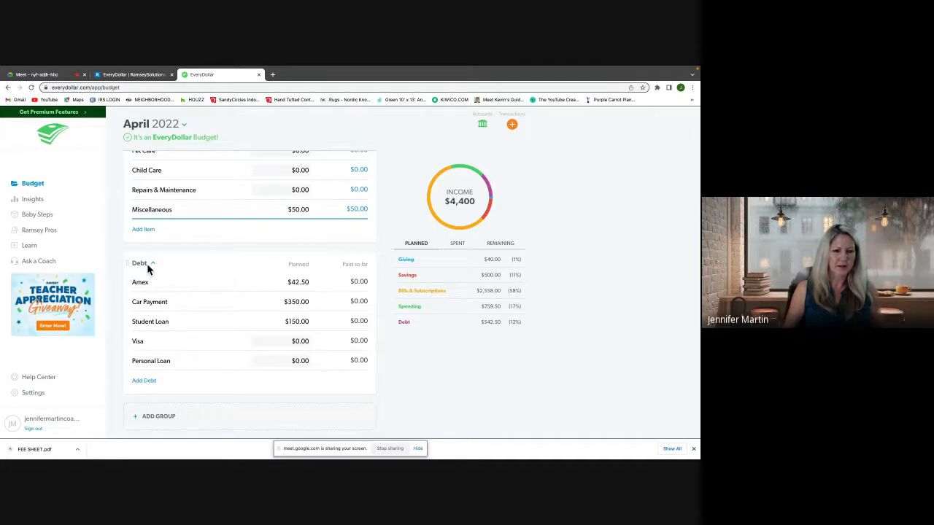
scroll(204, 284, up, 2)
scroll(204, 284, up, 5)
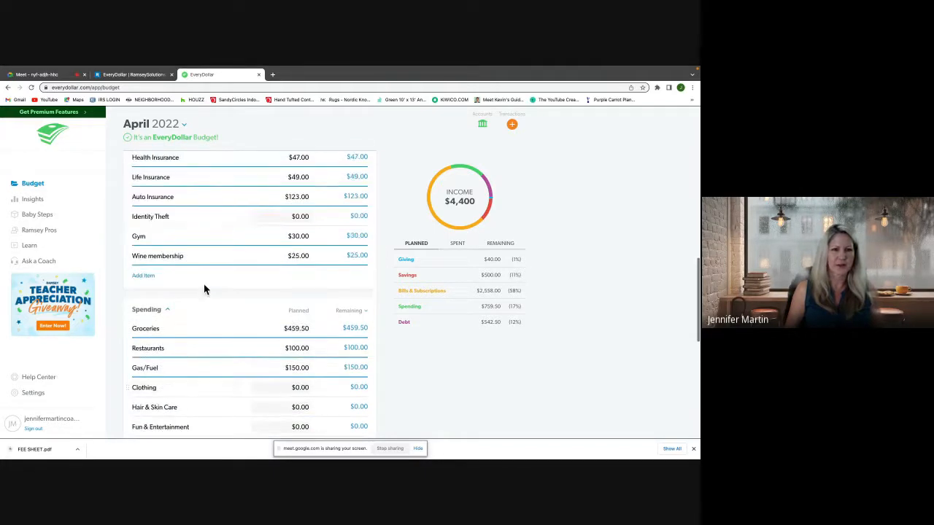
scroll(204, 284, down, 2)
scroll(203, 284, down, 8)
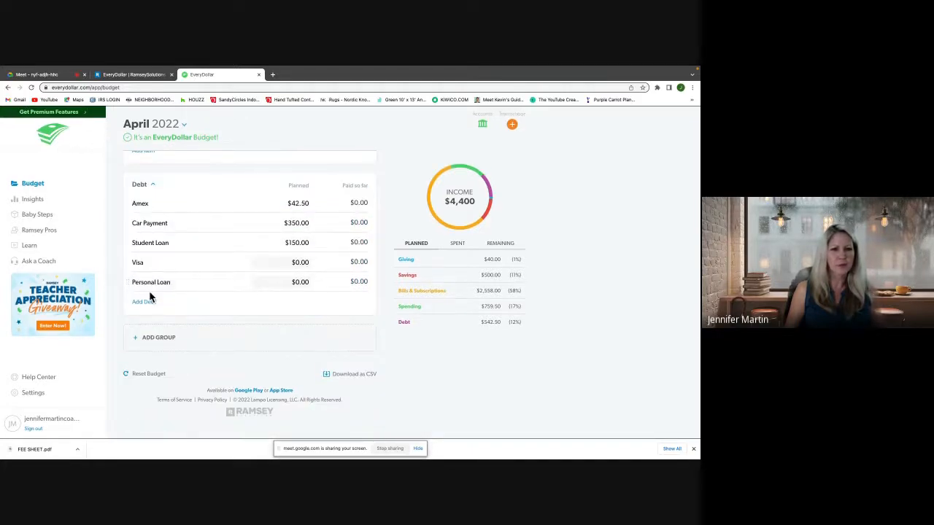
click(130, 283)
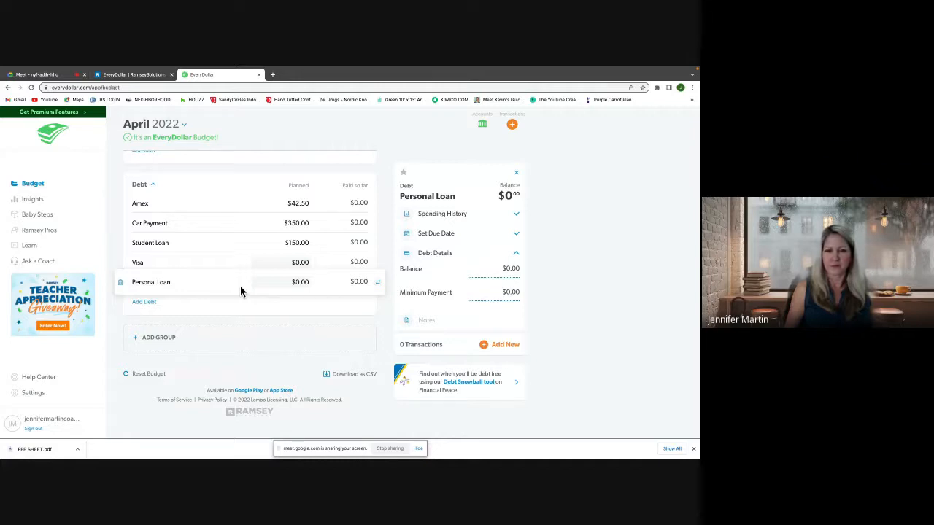
- Try a Personal Loan transfer, dismiss the premium offer, and close the loan details
click(378, 284)
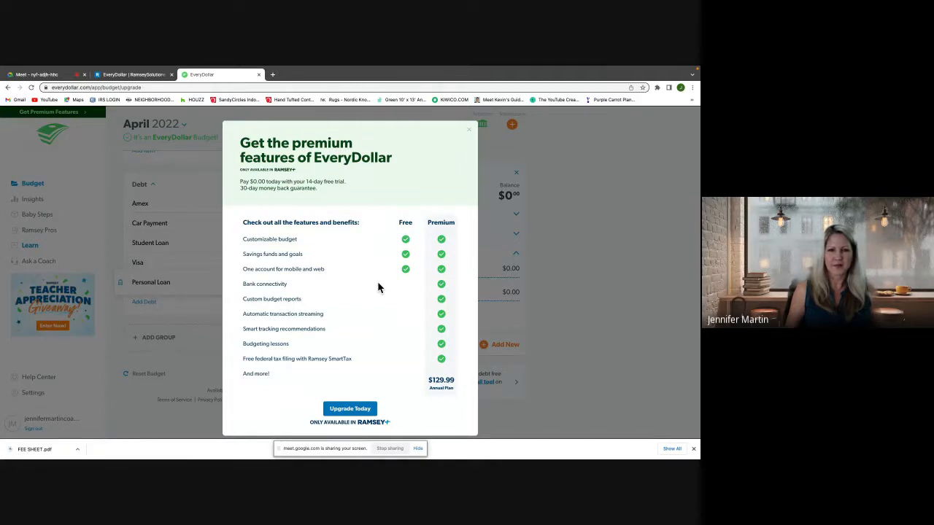
click(470, 134)
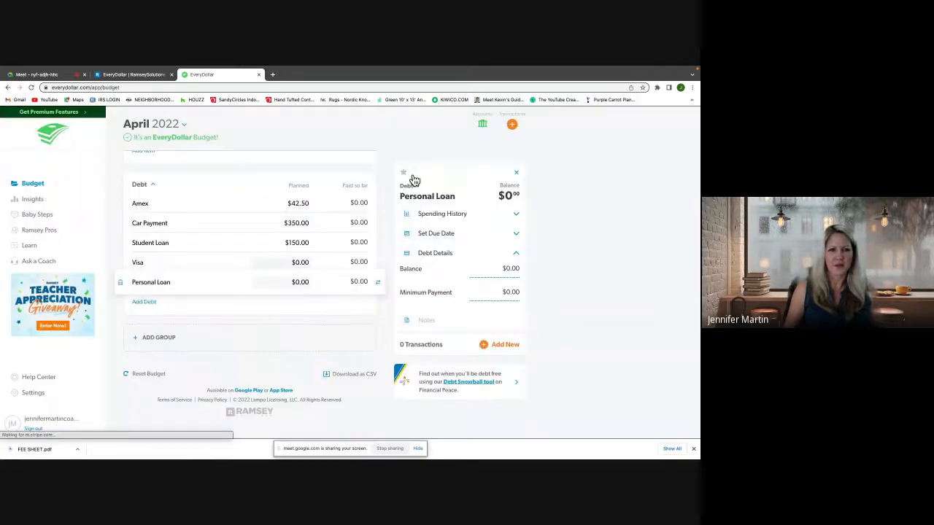
click(216, 325)
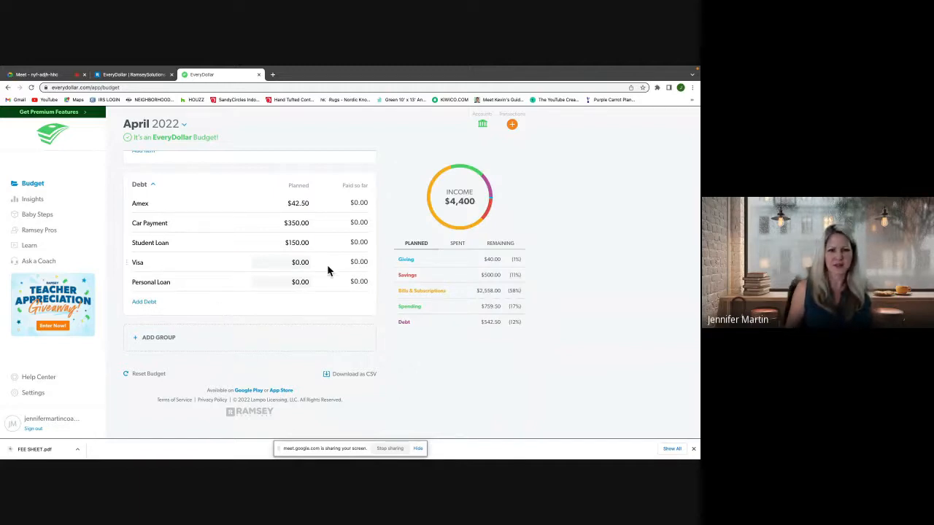
- Open the House Repair Fund details showing $500.00 remaining
scroll(226, 263, up, 10)
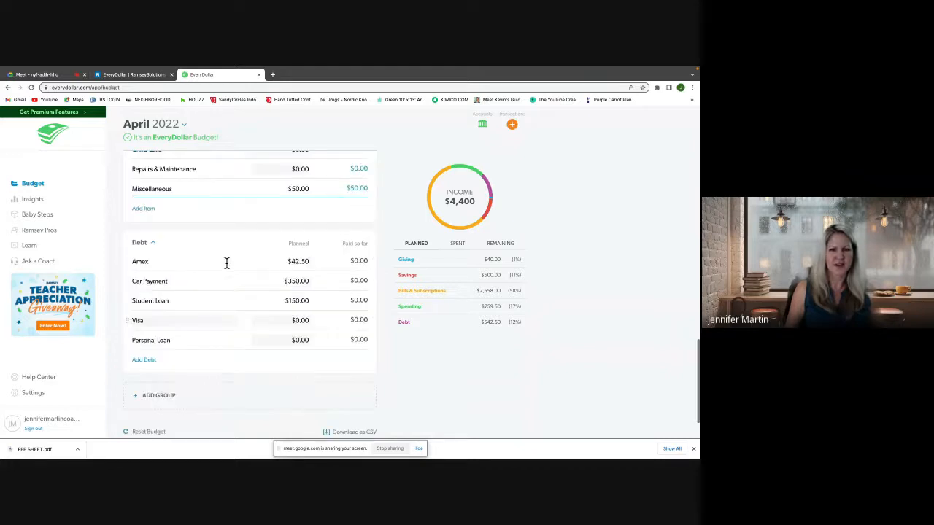
scroll(226, 262, down, 1)
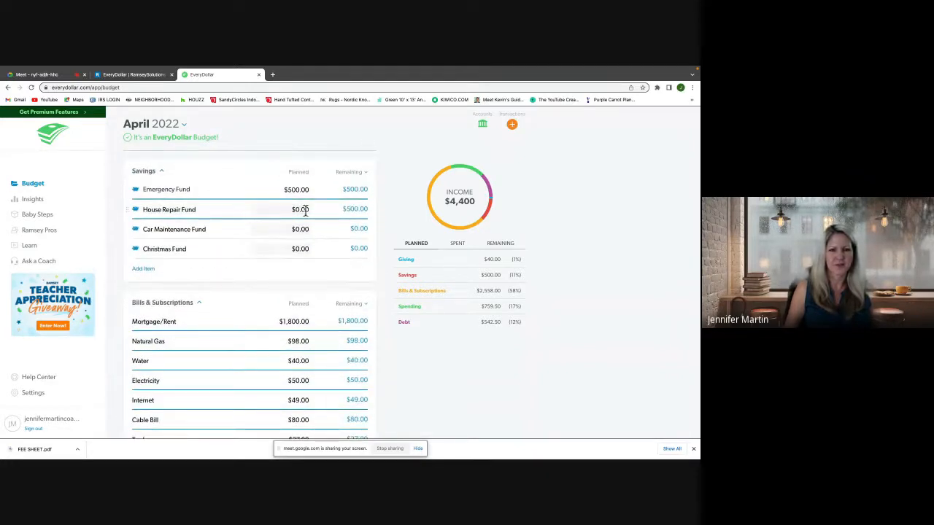
click(329, 210)
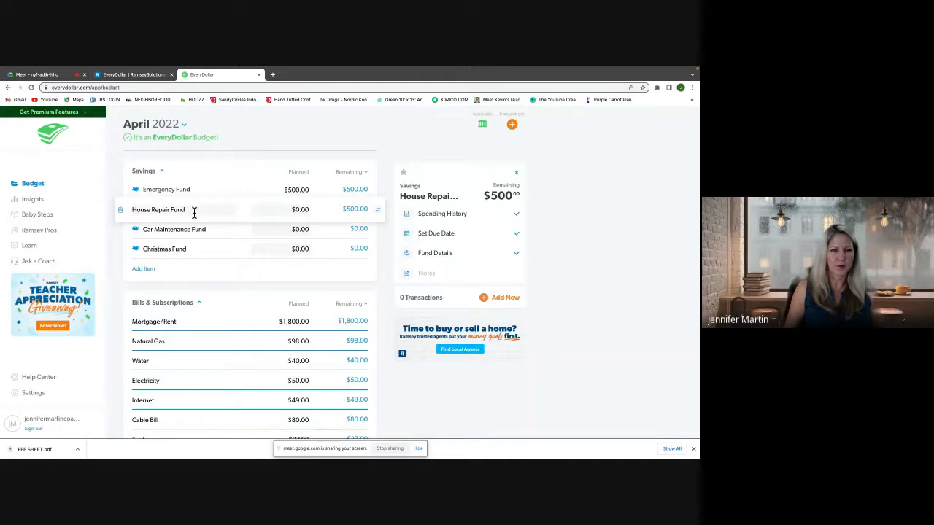
- Dismiss the premium offer from a House Repair Fund transfer and close its details
scroll(194, 394, down, 5)
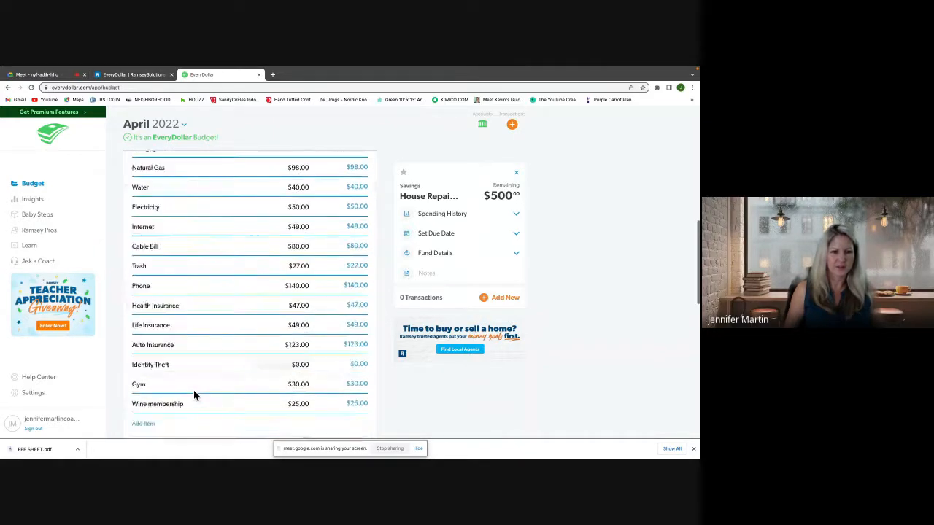
scroll(194, 393, up, 5)
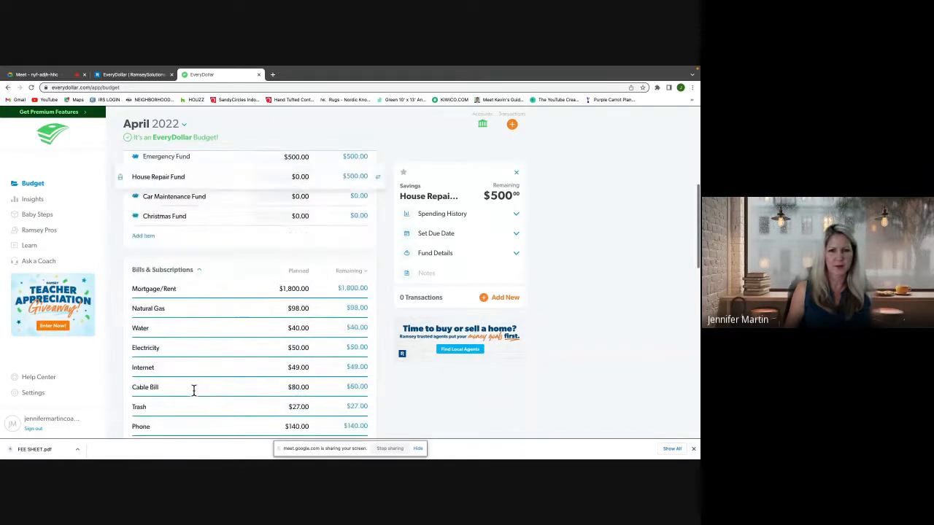
scroll(193, 391, up, 1)
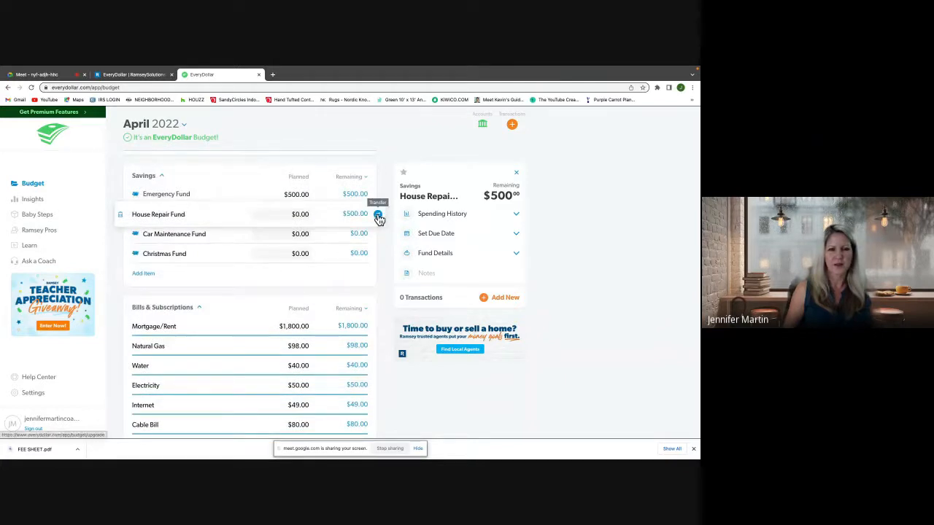
click(378, 217)
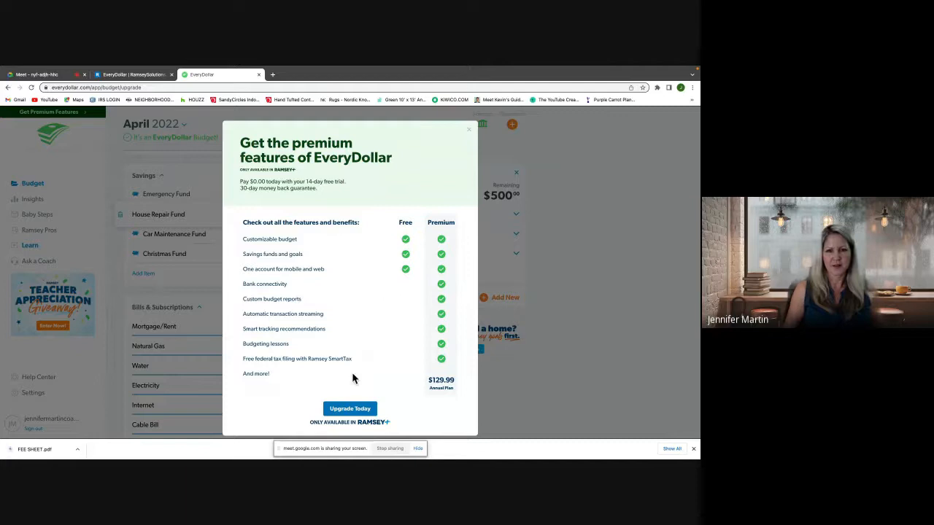
click(469, 130)
click(385, 300)
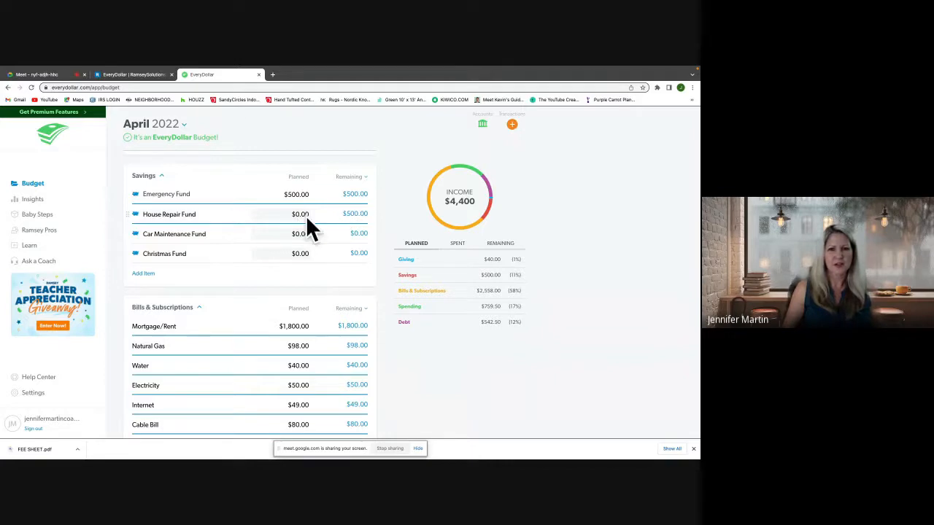
- Change the House Repair Fund's starting balance to $400 and close its details panel
click(244, 216)
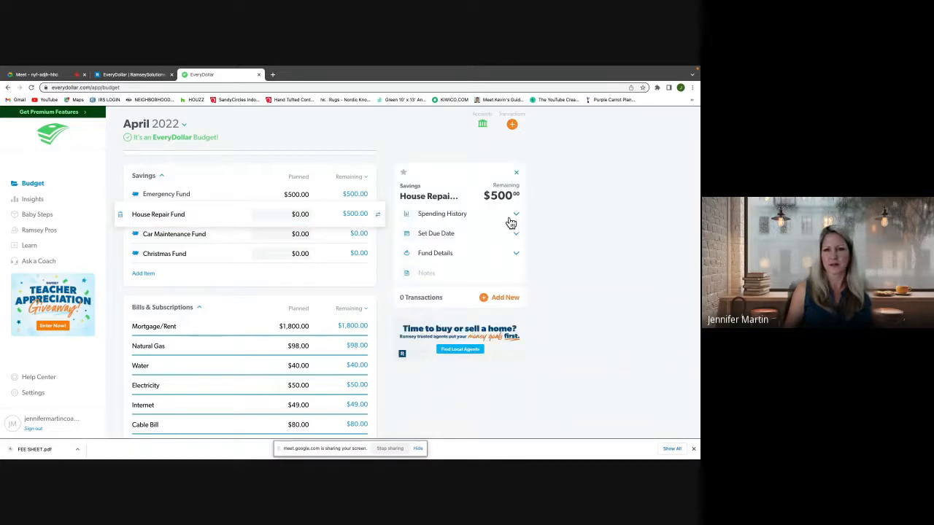
click(516, 255)
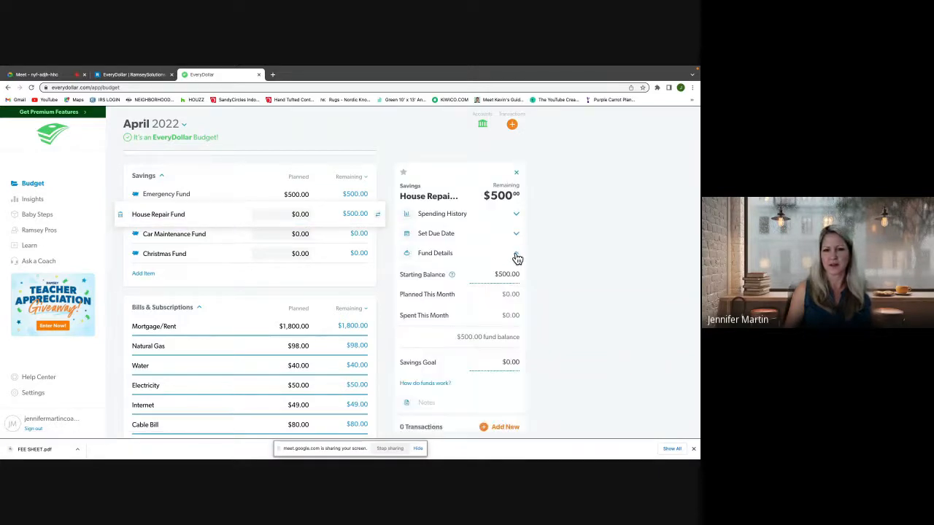
click(508, 274)
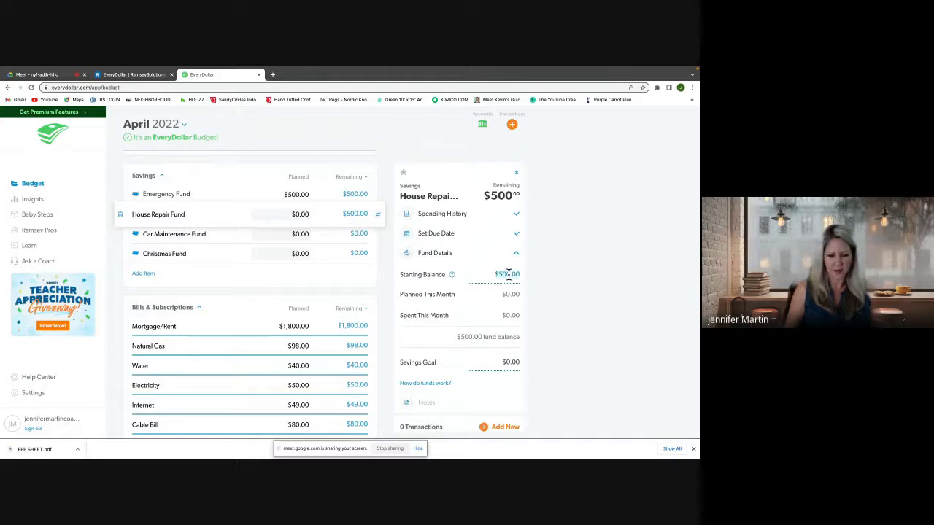
text(400)
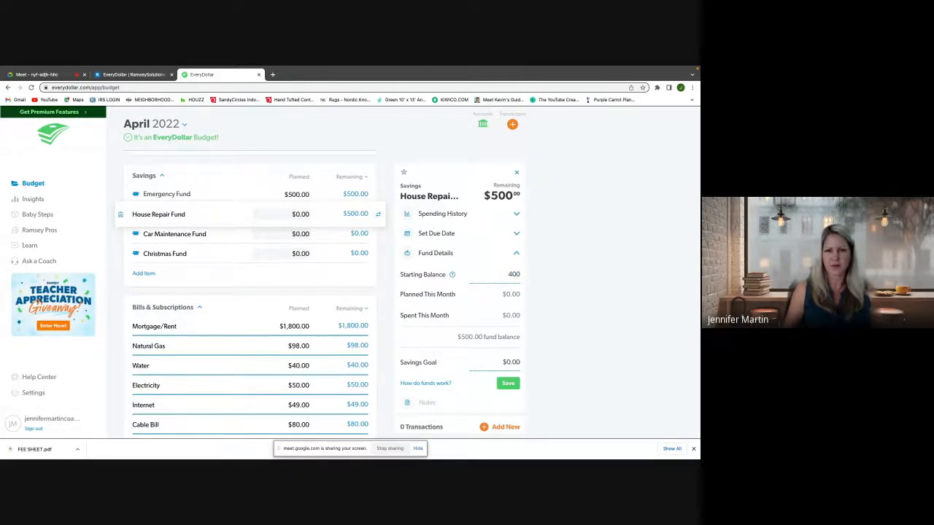
click(507, 383)
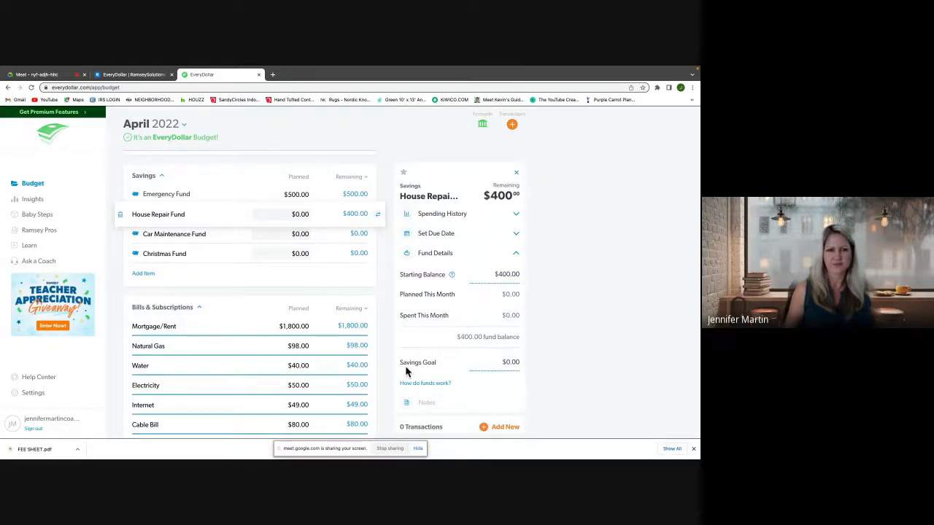
click(386, 302)
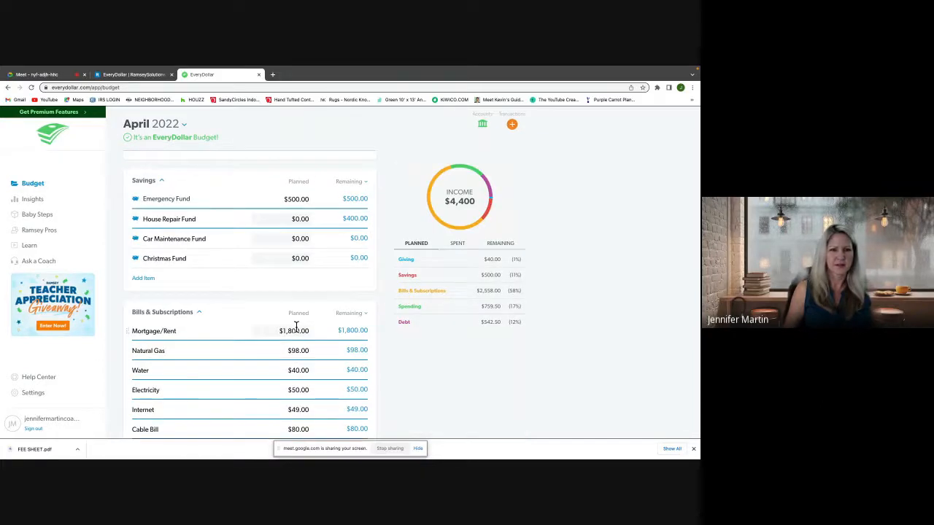
scroll(296, 326, down, 5)
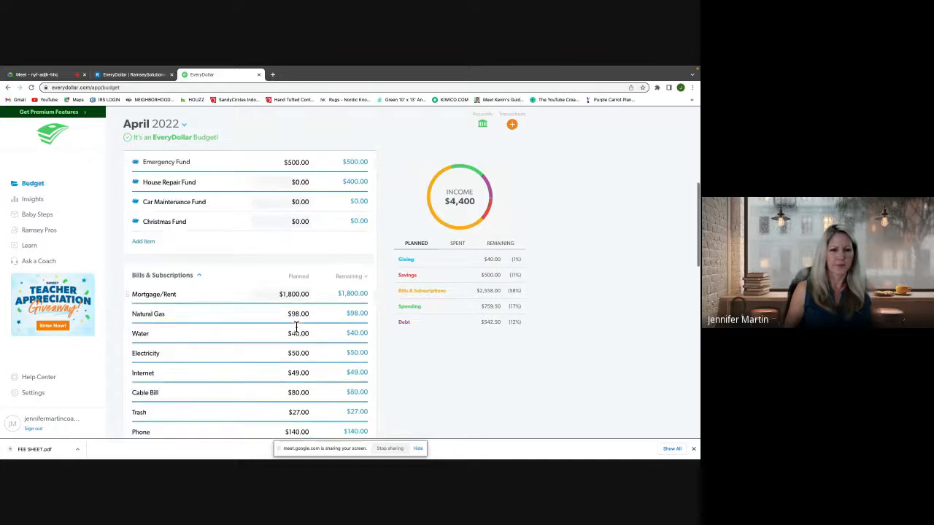
scroll(297, 326, down, 1)
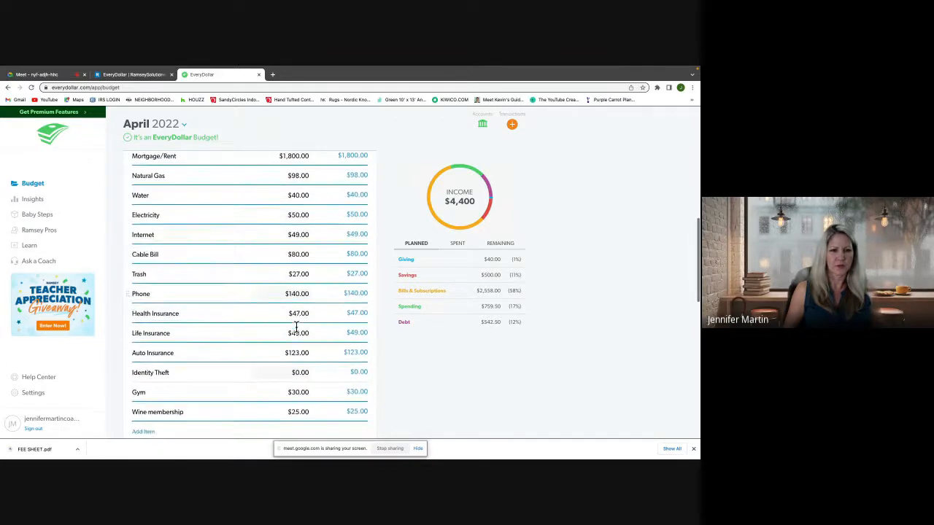
scroll(296, 326, up, 2)
scroll(296, 326, down, 8)
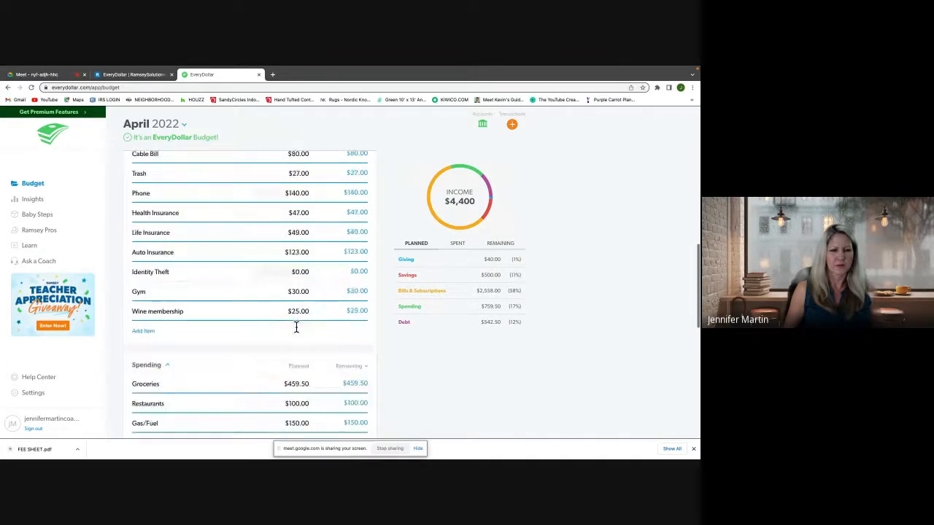
scroll(296, 331, down, 2)
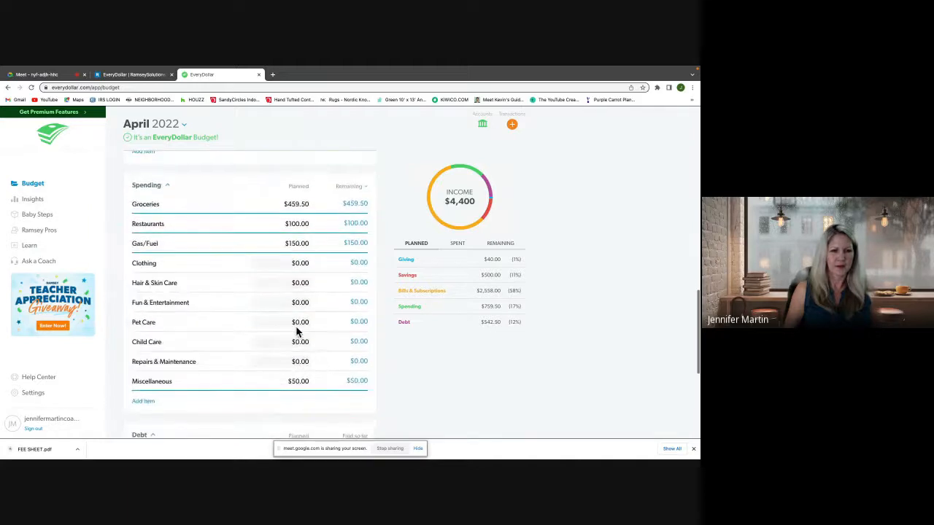
scroll(296, 330, down, 1)
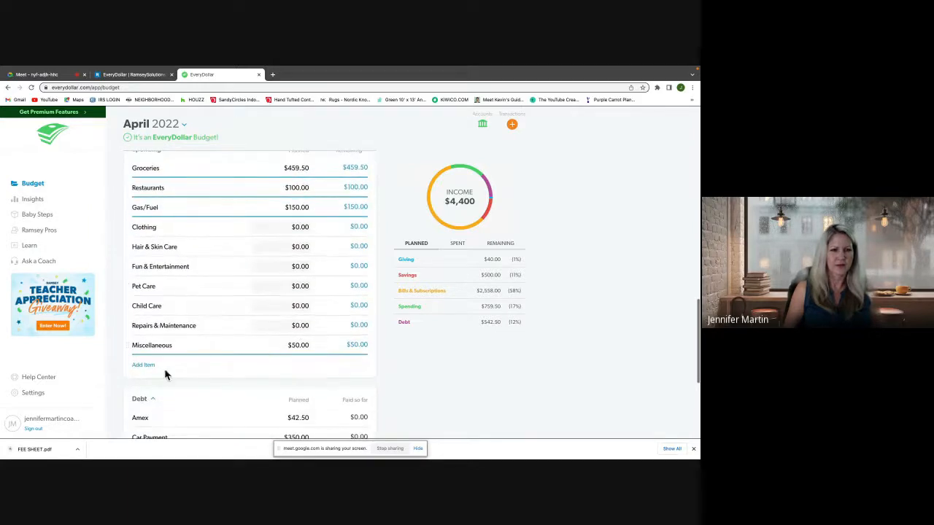
- Add a House Repairs item under Spending with $100.00 planned
click(145, 368)
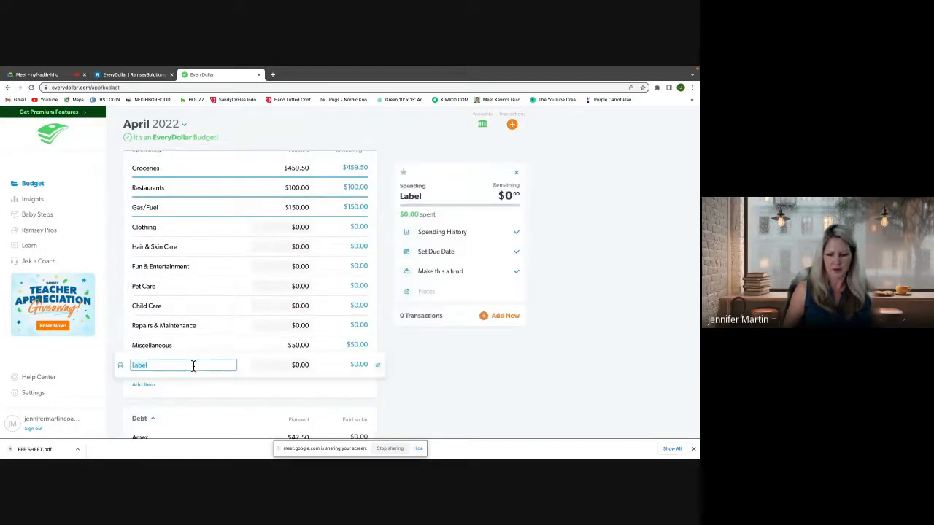
text(House R)
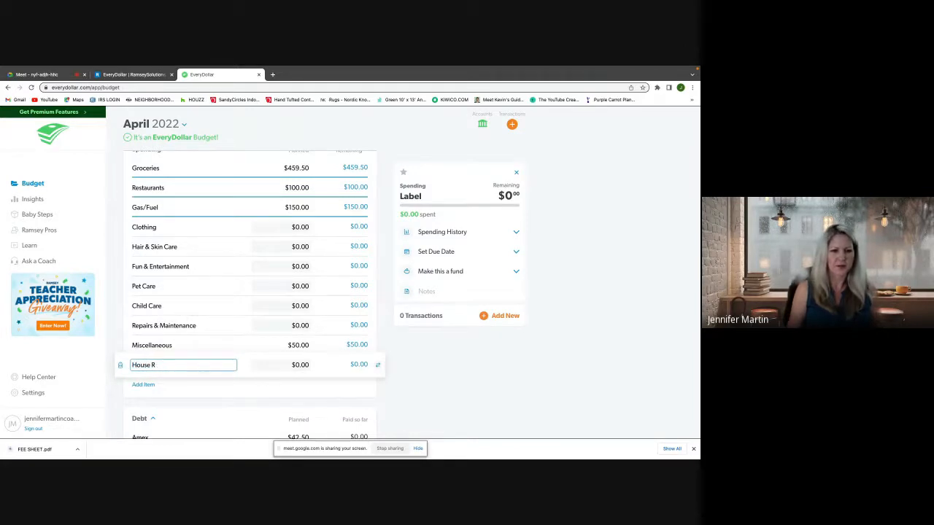
text(epairs)
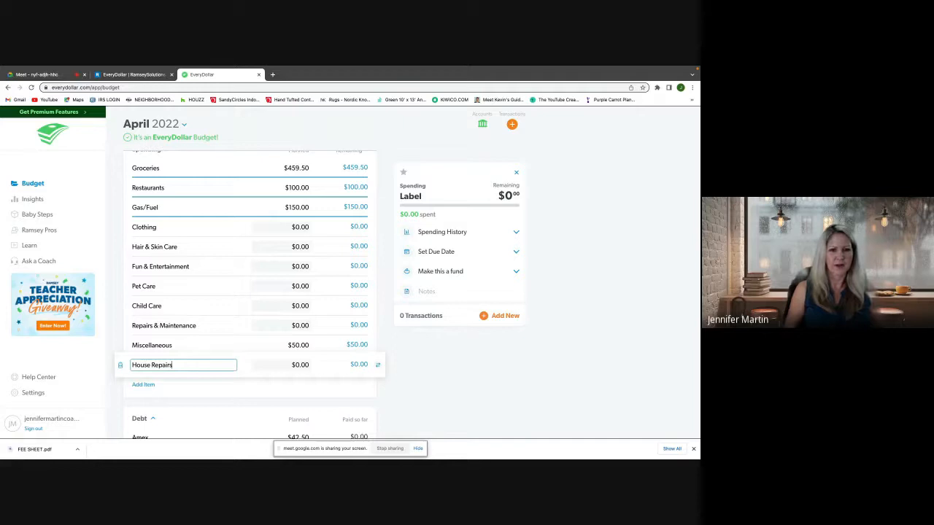
click(291, 367)
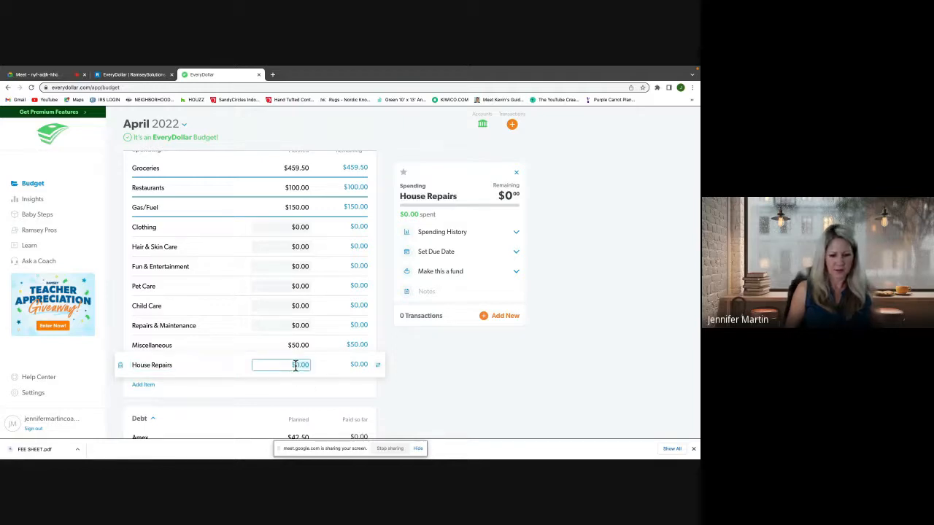
text(100)
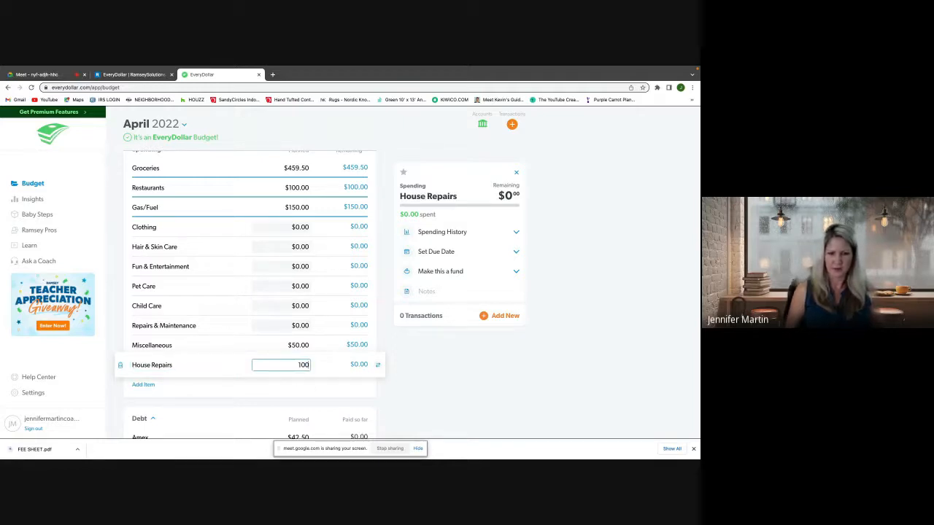
click(424, 381)
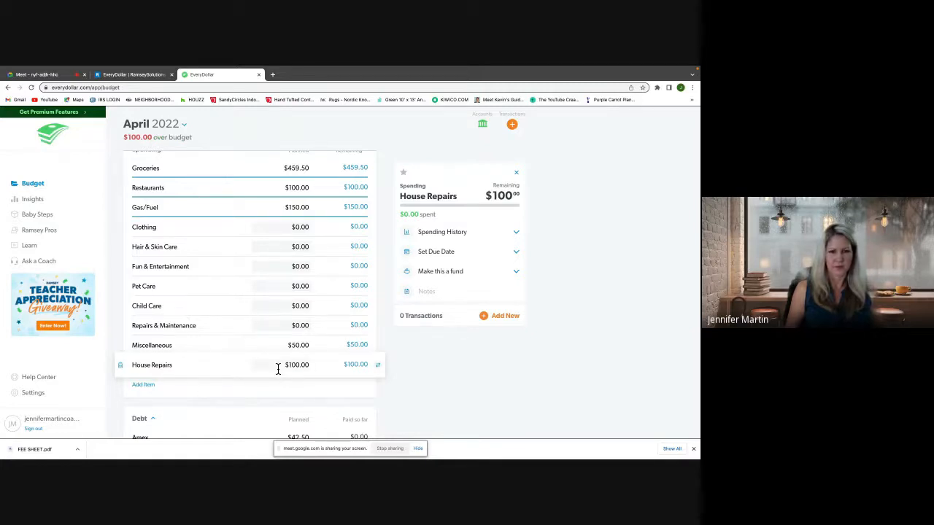
- Clear the House Repairs planned amount so it saves as $0.00
scroll(277, 370, up, 1)
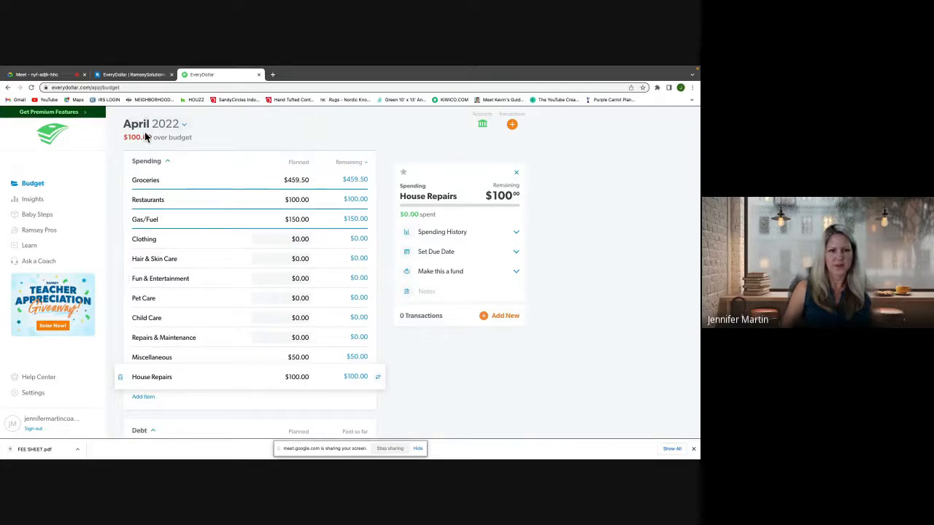
scroll(203, 226, up, 15)
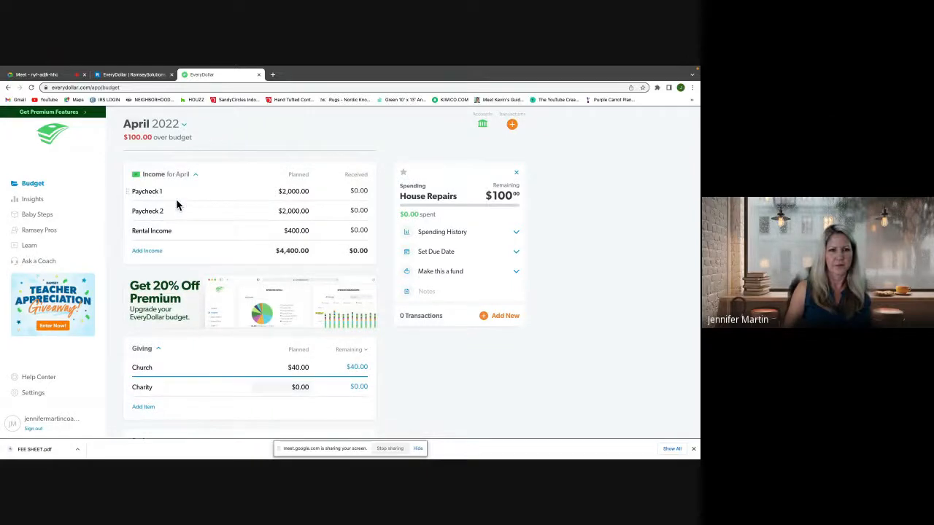
scroll(191, 233, down, 5)
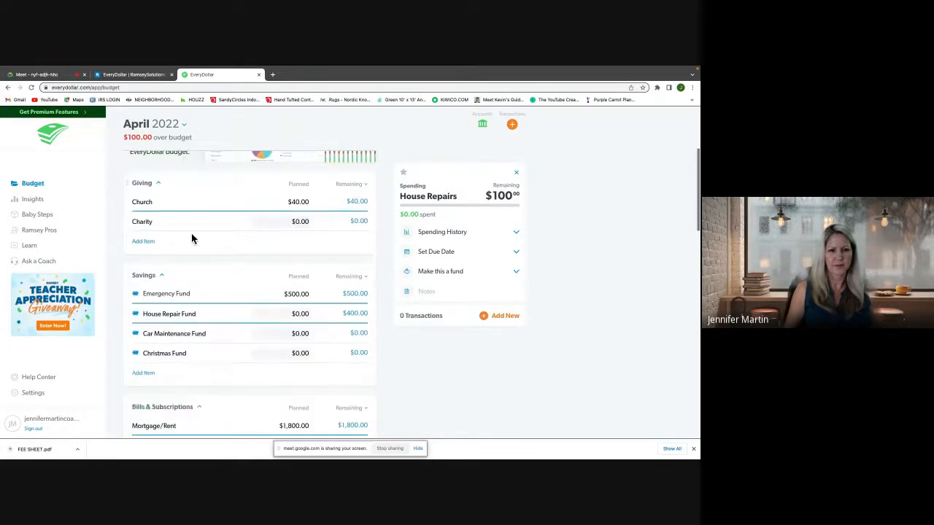
scroll(191, 238, down, 1)
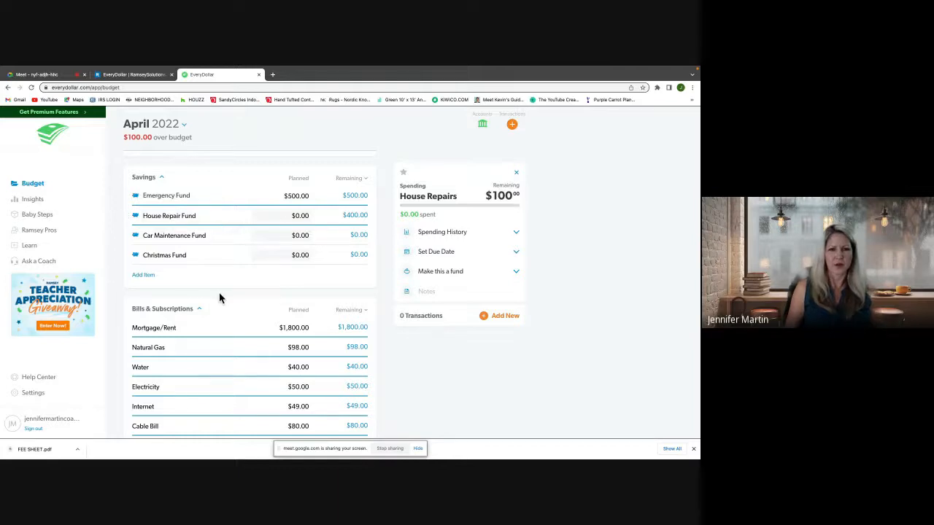
scroll(219, 295, up, 1)
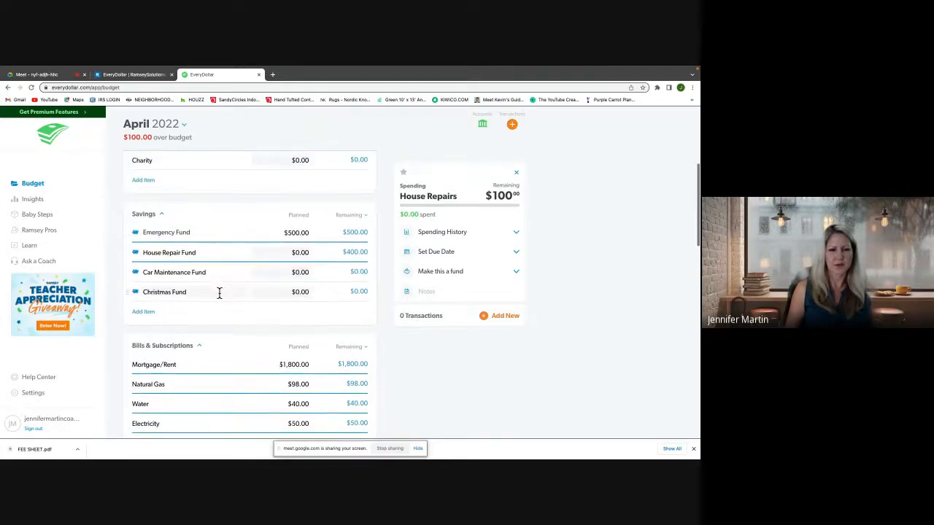
scroll(219, 295, down, 10)
scroll(219, 296, down, 3)
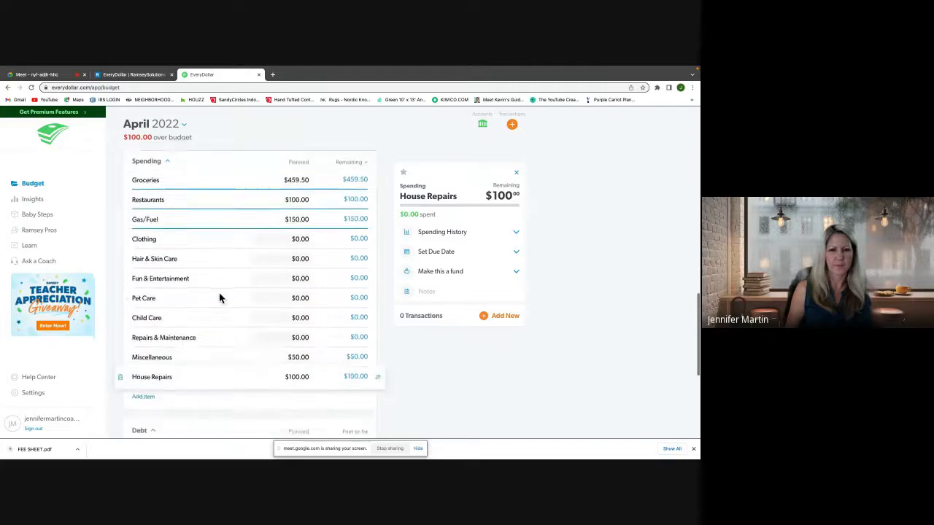
click(297, 373)
key(BackSpace)
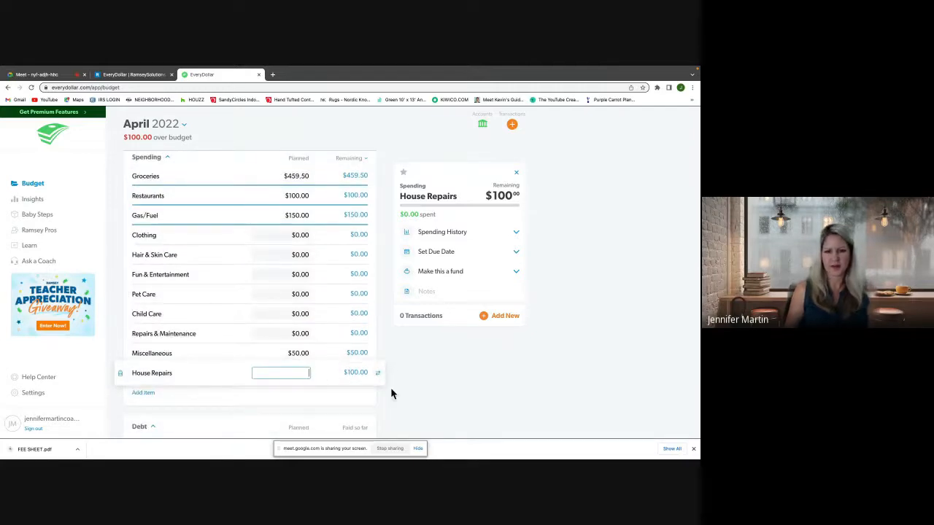
click(469, 398)
scroll(303, 356, up, 1)
scroll(302, 356, up, 10)
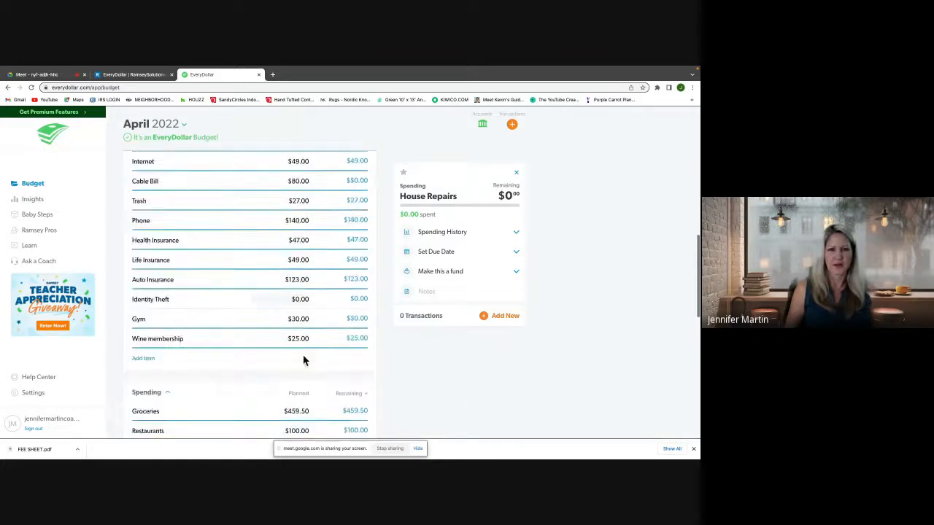
scroll(305, 359, up, 1)
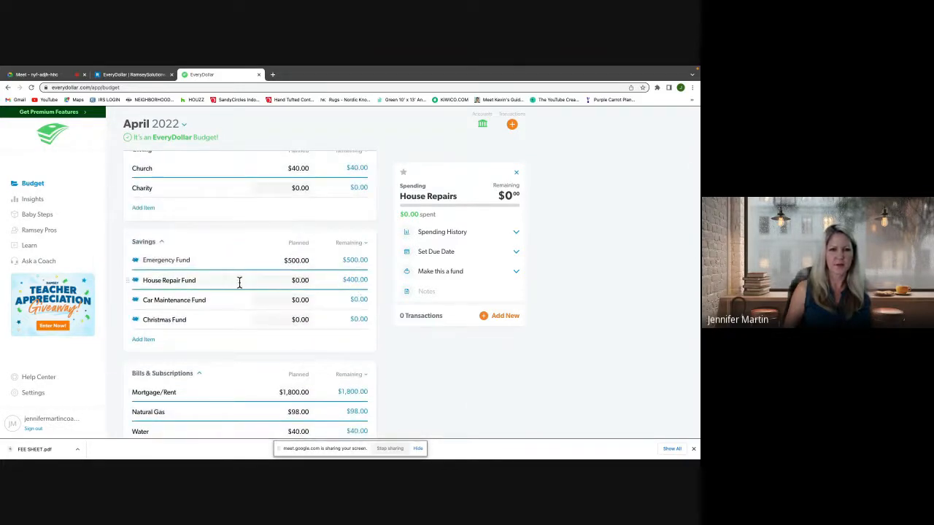
- Set the House Repair Fund's starting balance to $500.00 and close its details
click(247, 282)
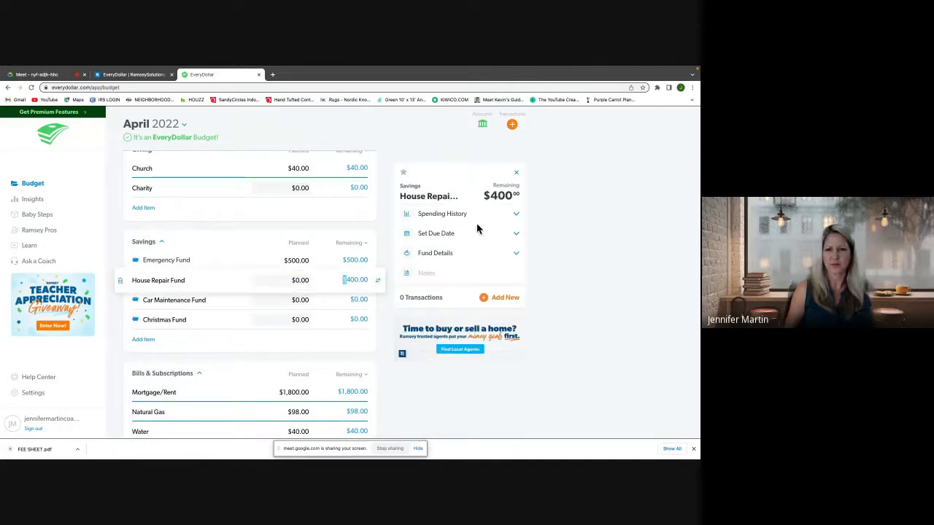
click(515, 255)
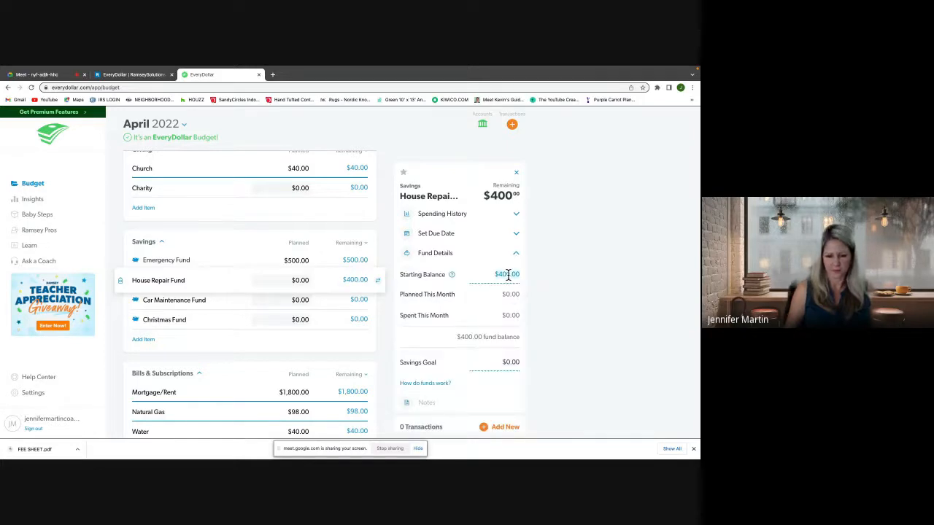
click(508, 275)
text(500)
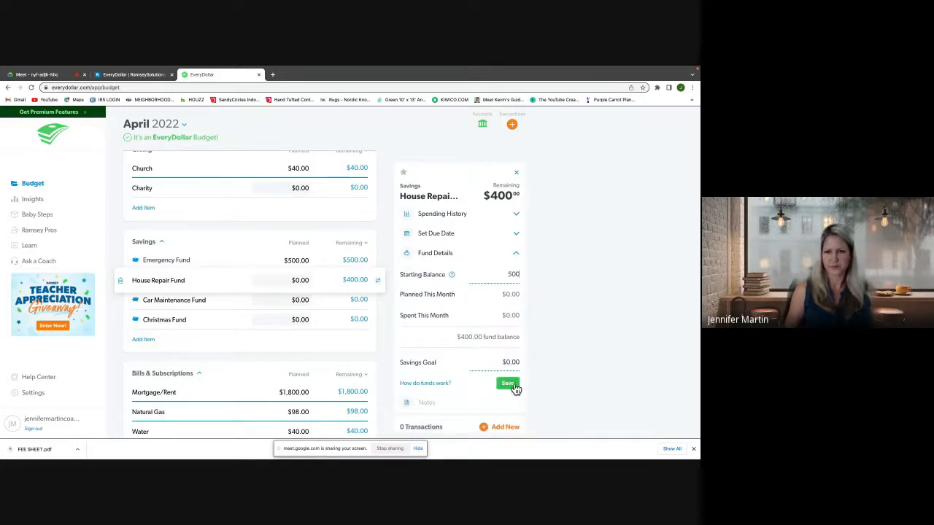
click(506, 384)
click(383, 371)
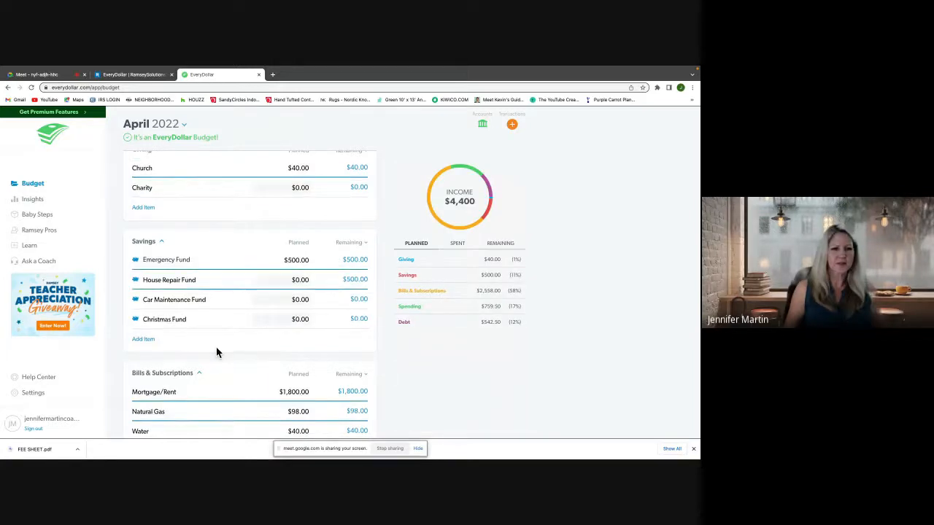
scroll(217, 349, down, 2)
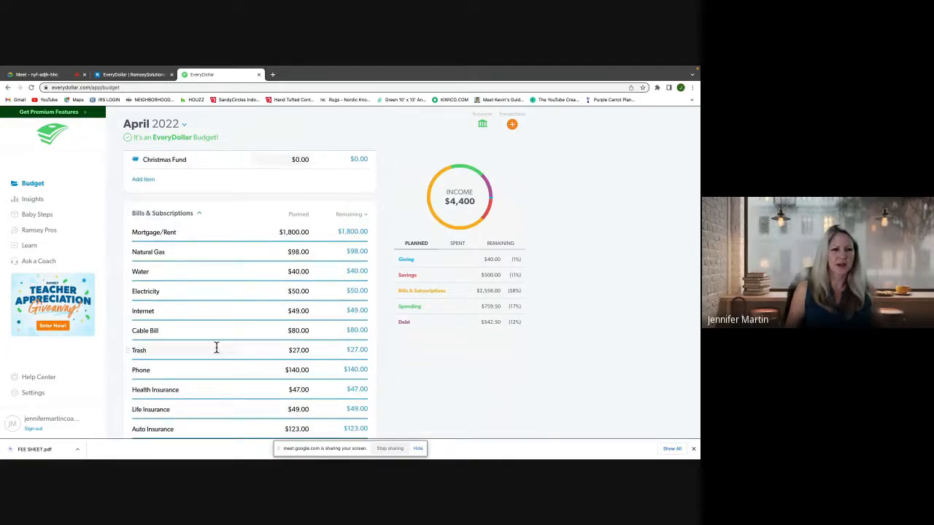
scroll(217, 348, up, 3)
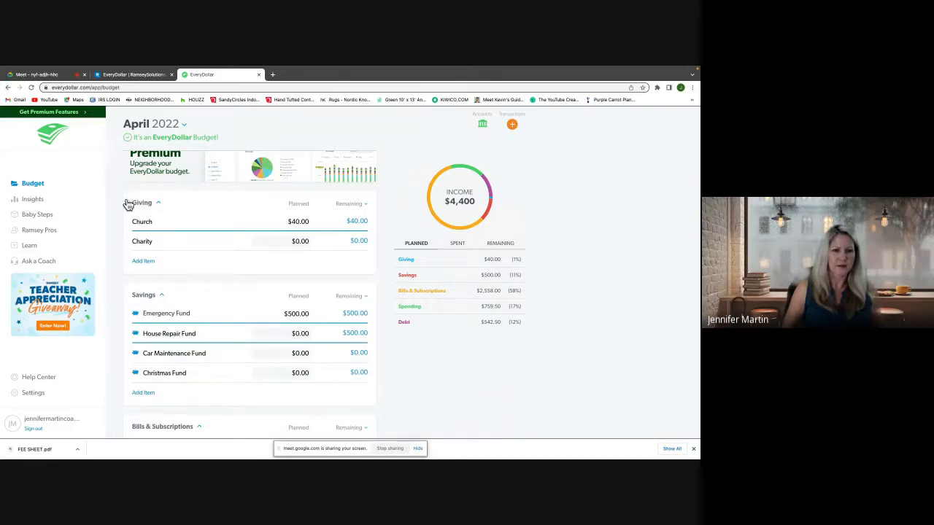
- Move the Giving group below the Savings group in the April budget
drag(127, 203, 135, 346)
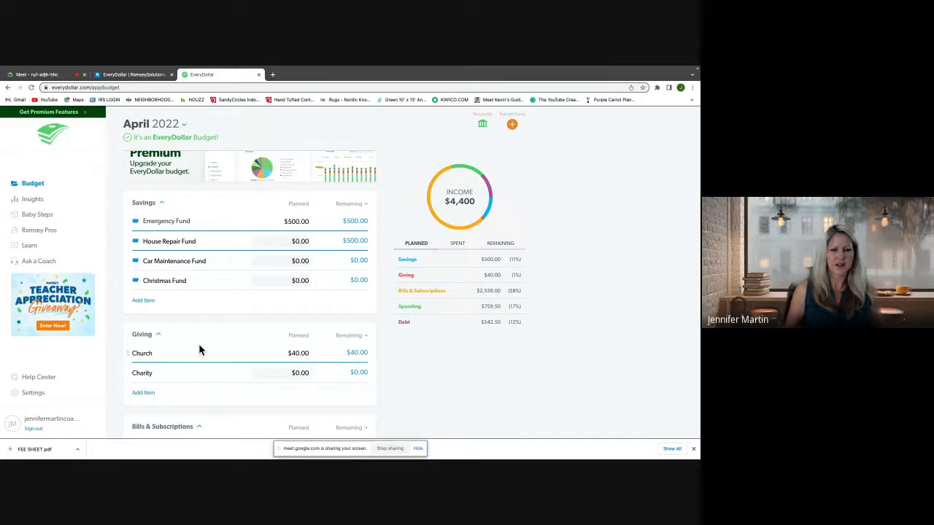
scroll(199, 348, up, 4)
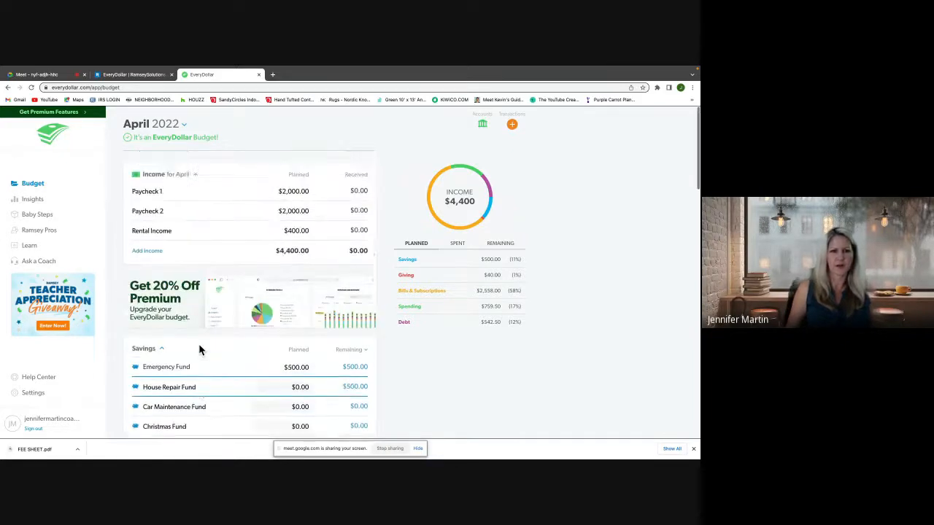
scroll(199, 349, down, 5)
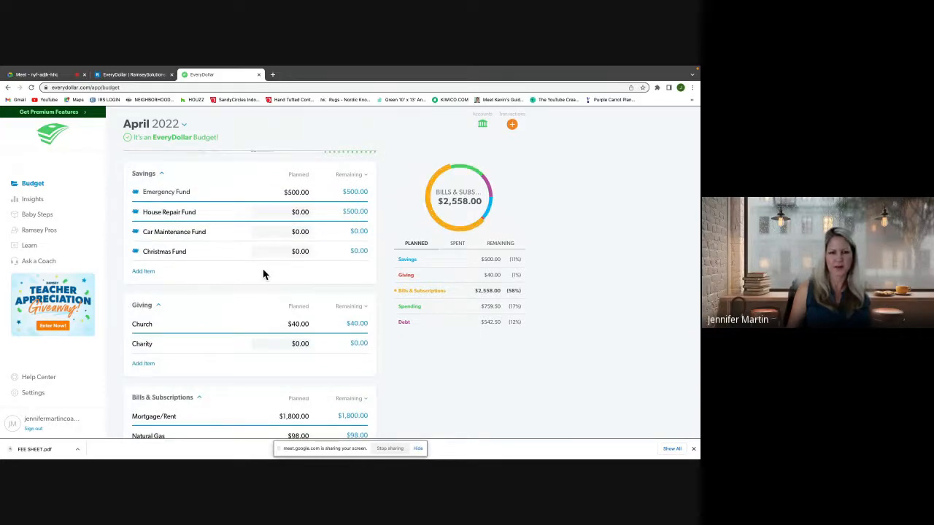
scroll(265, 275, up, 5)
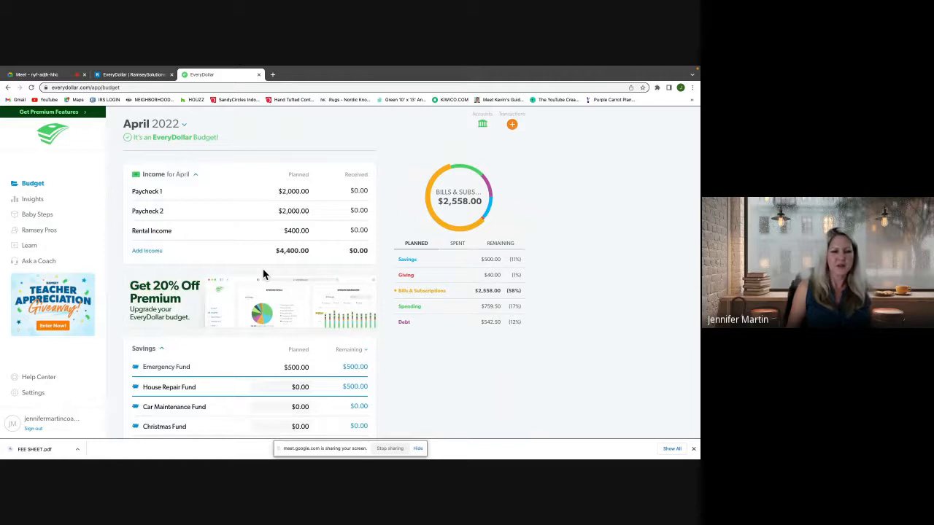
scroll(264, 275, down, 2)
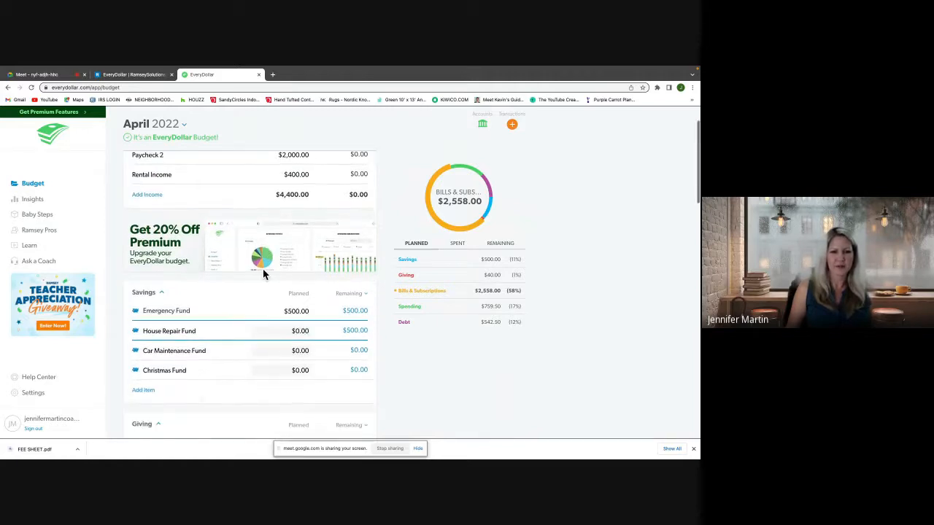
scroll(264, 274, down, 4)
scroll(264, 274, down, 6)
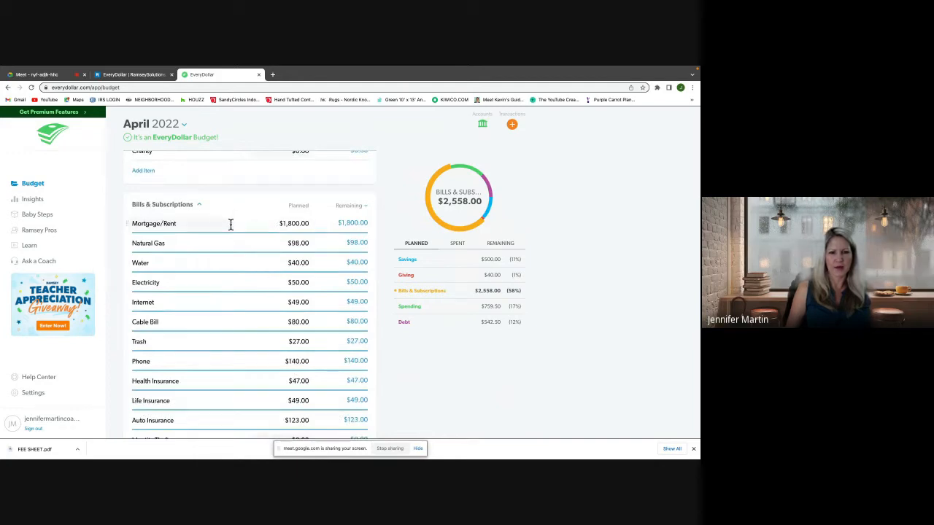
- Open the Add New Expense form from the Transactions panel
click(513, 127)
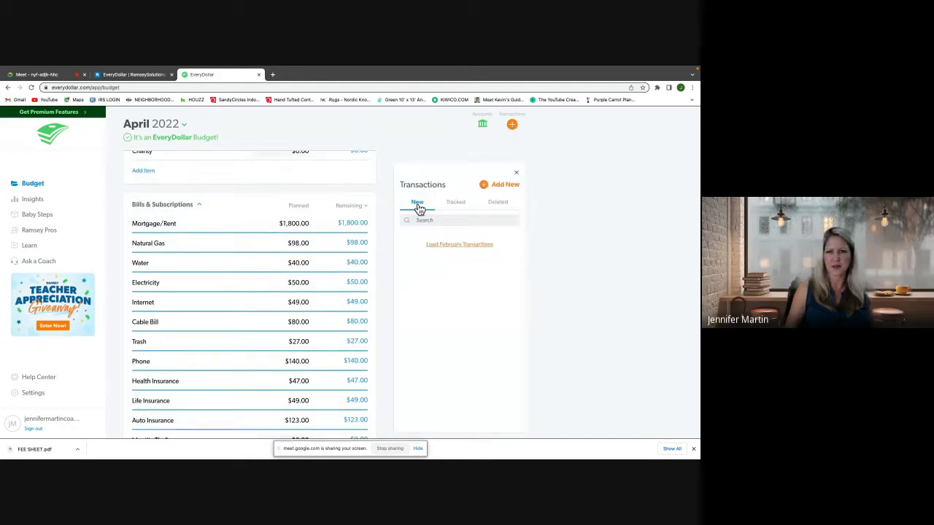
click(502, 187)
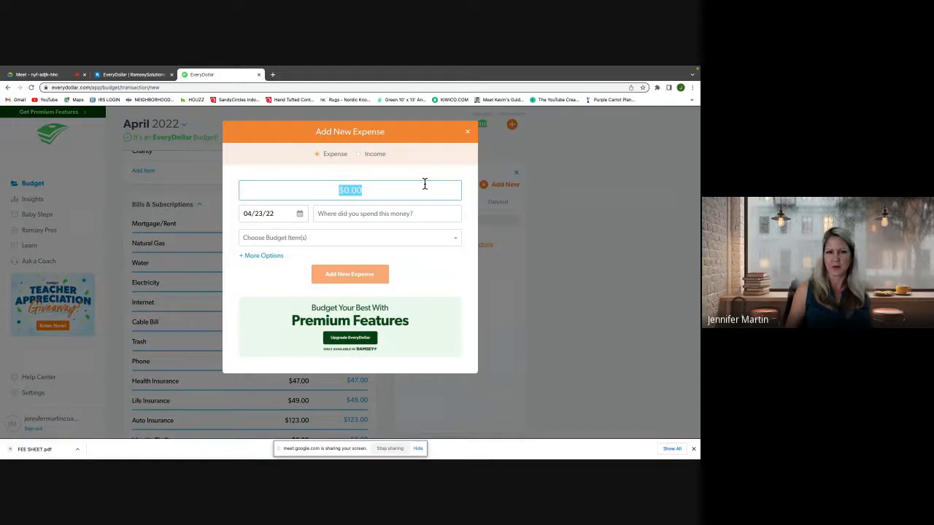
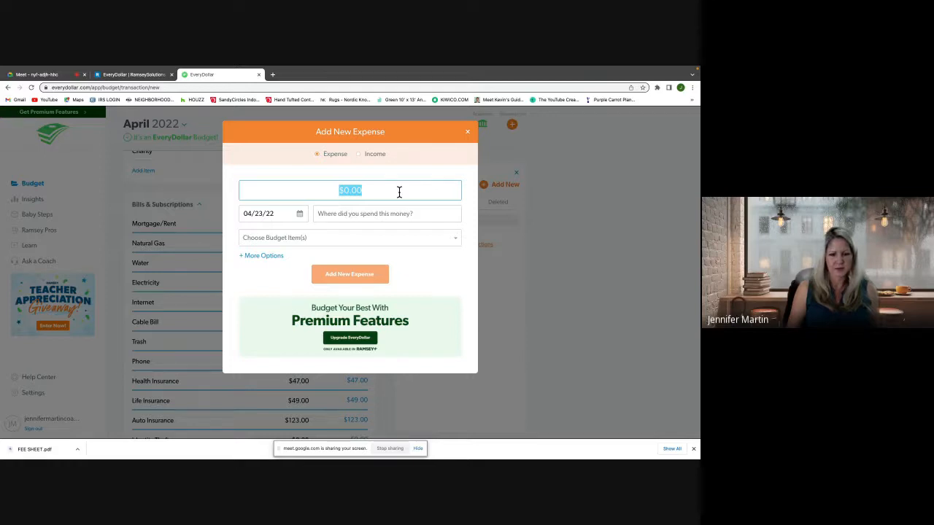
- Track a $1,800.00 Rent expense under Mortgage/Rent and decline the upgrade offer
text(1800)
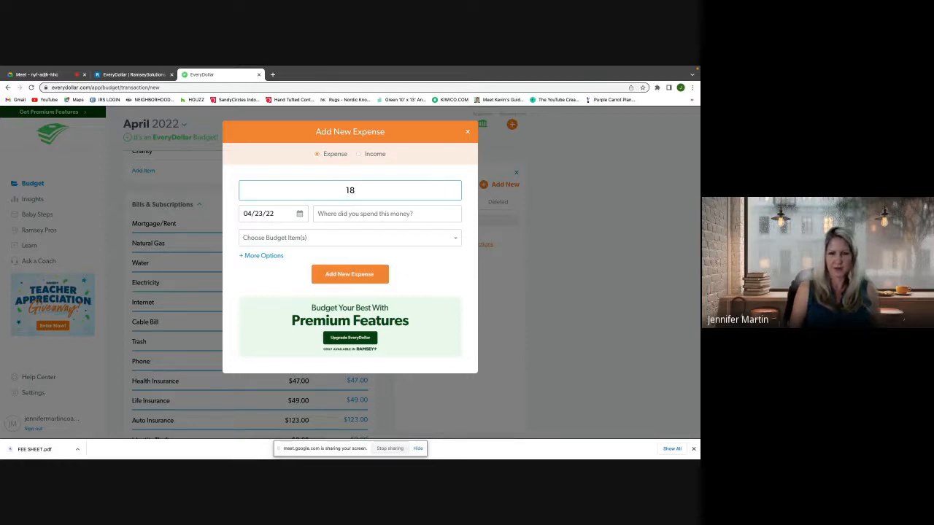
click(386, 213)
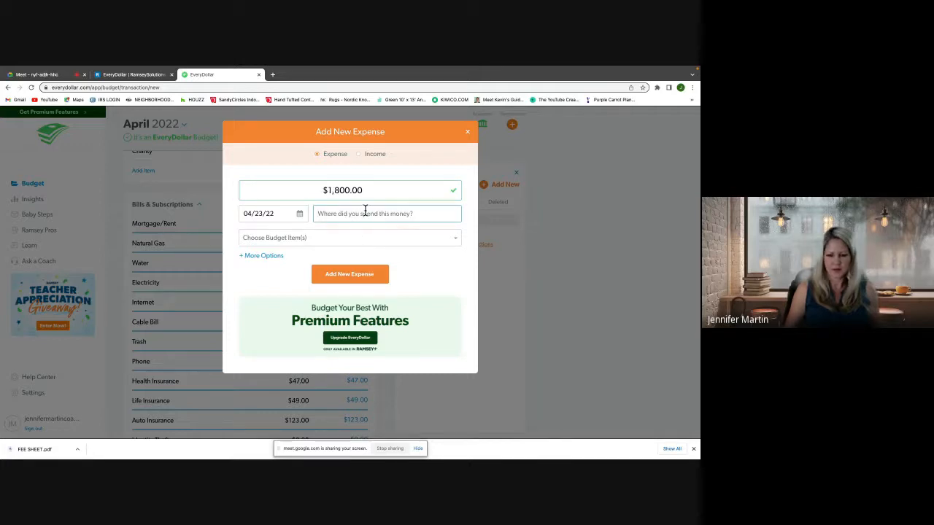
text(Rent)
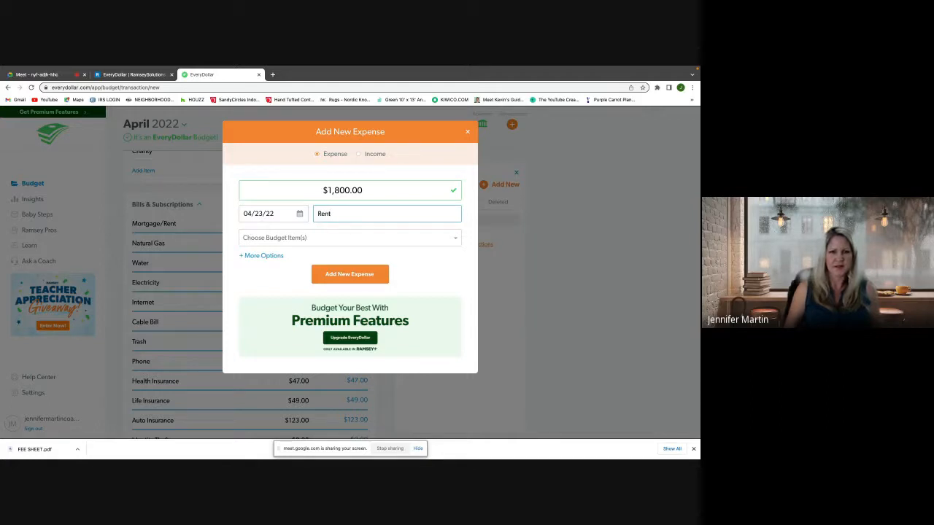
click(328, 238)
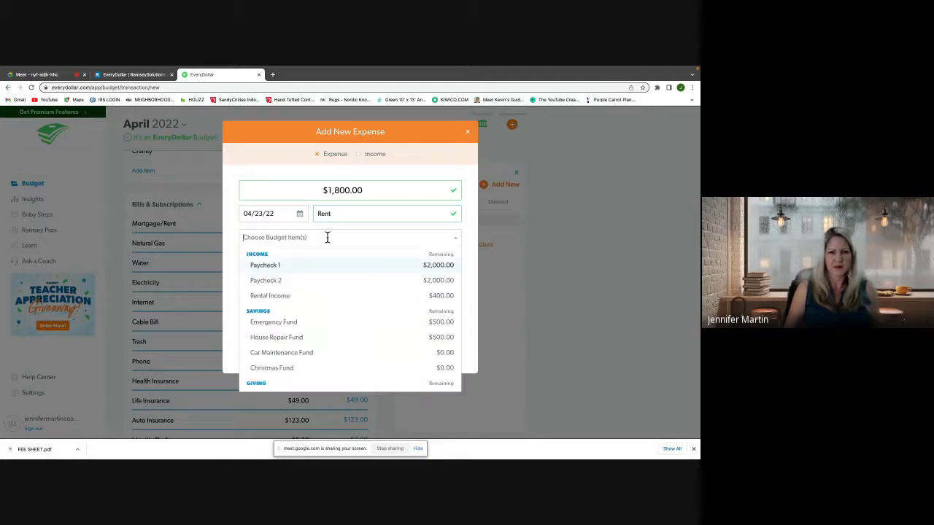
scroll(325, 302, down, 2)
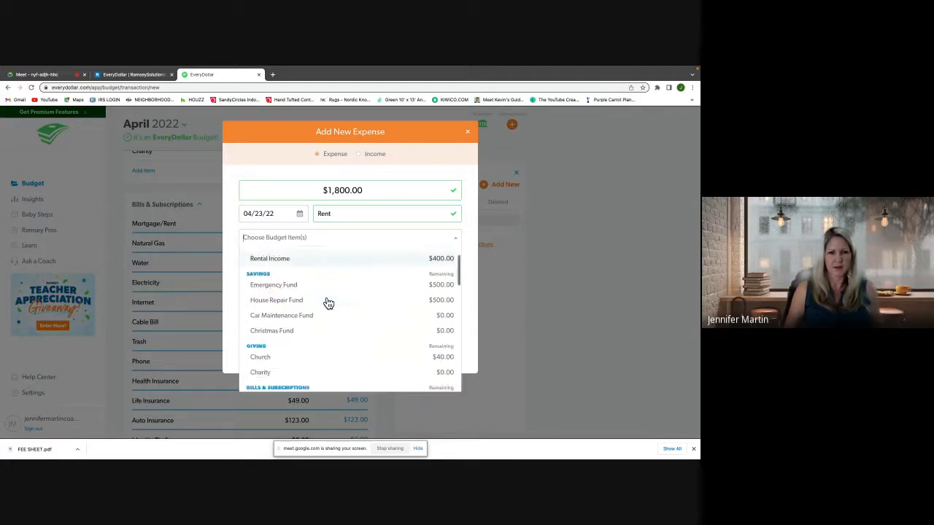
scroll(324, 302, down, 3)
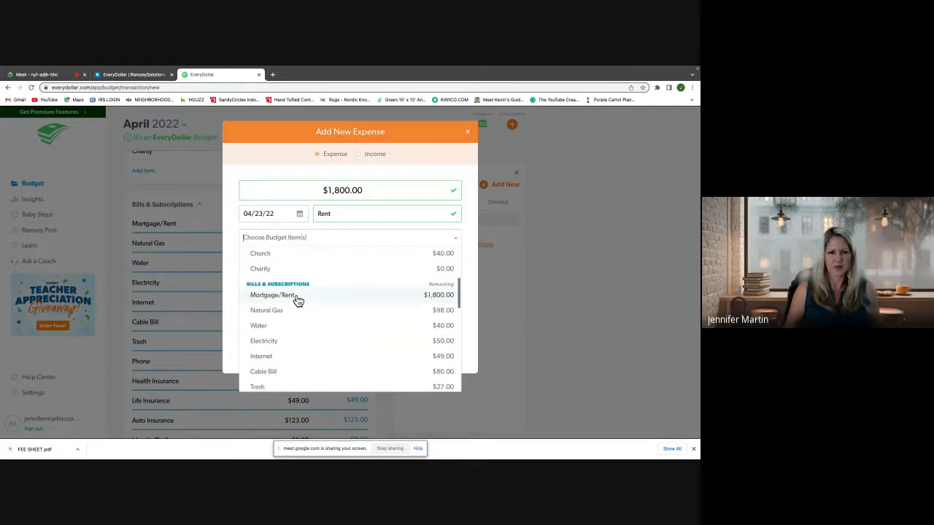
click(295, 297)
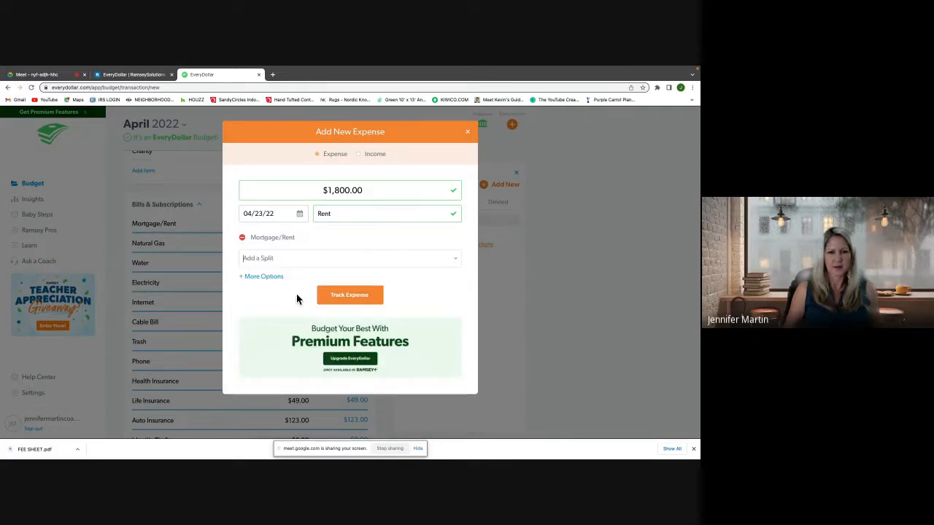
click(342, 295)
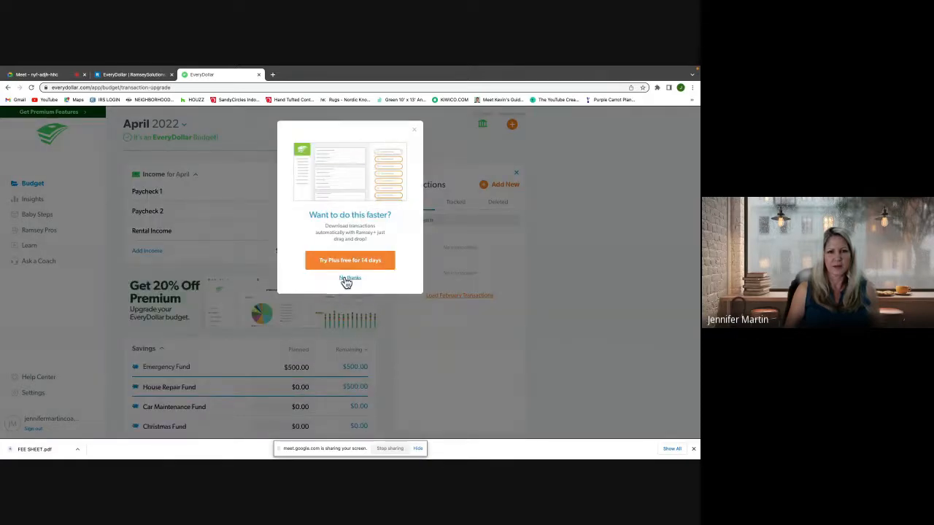
click(348, 279)
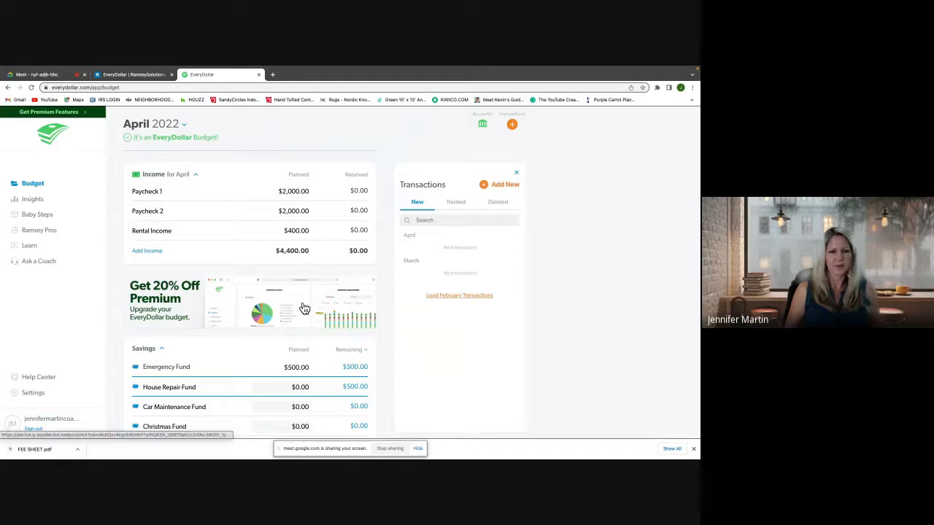
scroll(304, 308, down, 1)
scroll(305, 308, down, 4)
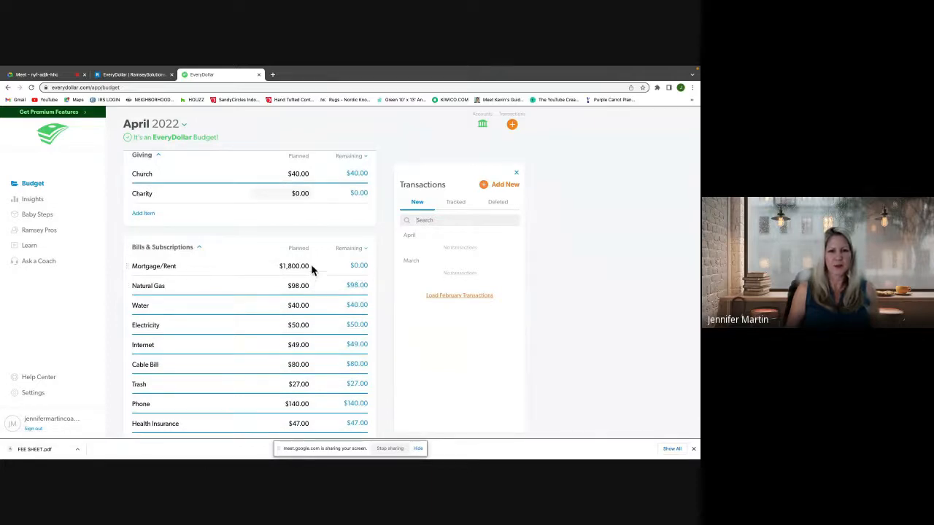
click(367, 250)
click(352, 269)
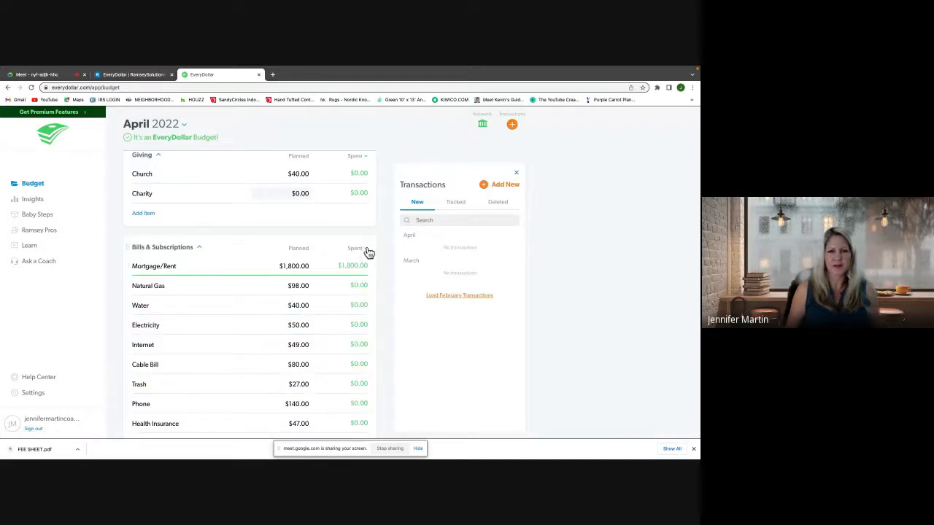
click(367, 251)
click(349, 259)
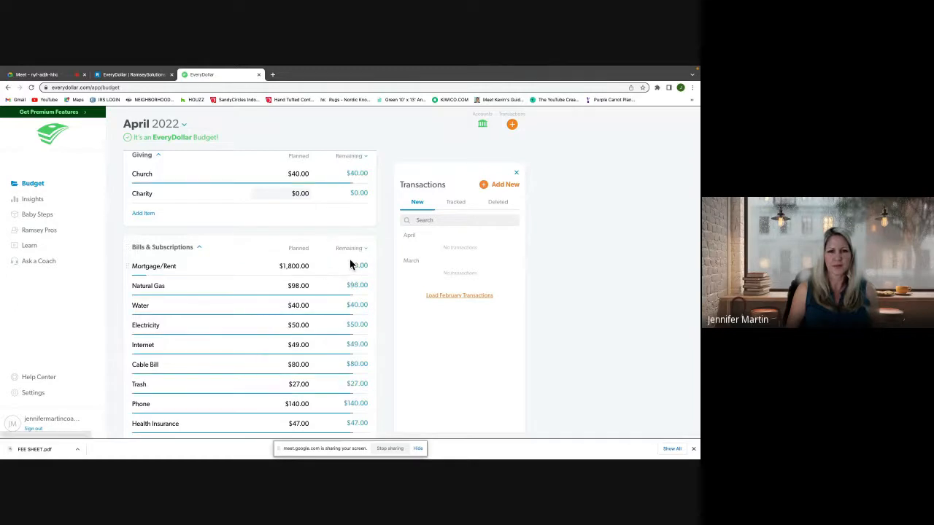
scroll(286, 256, up, 10)
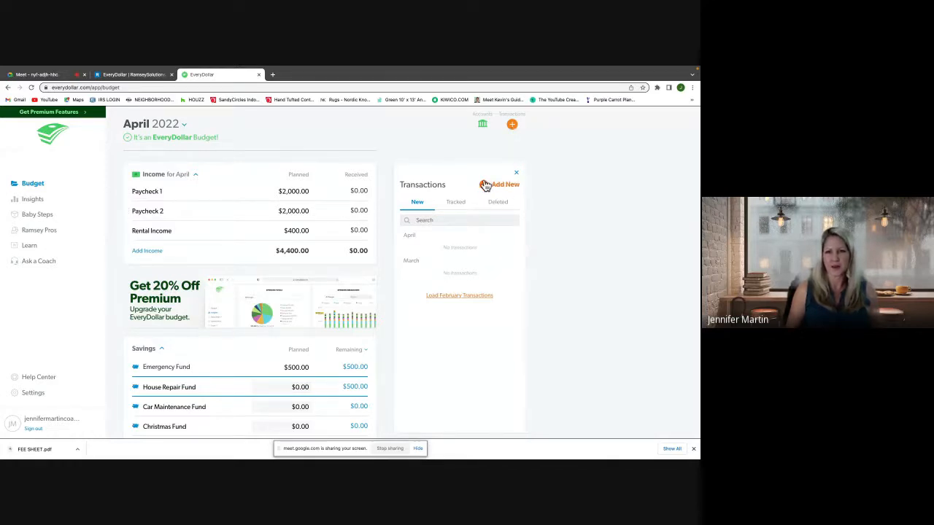
- Add a $2,000.00 income transaction assigned to Paycheck 1
click(503, 186)
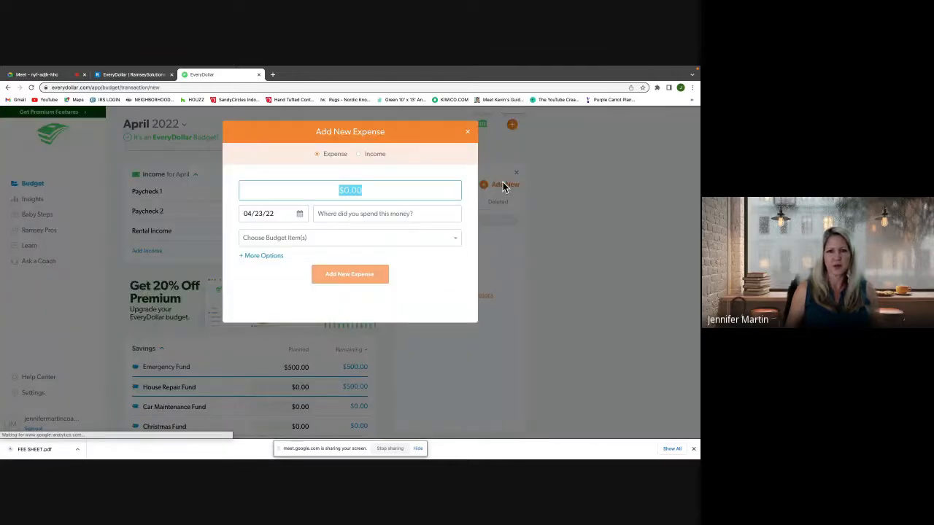
click(357, 154)
click(344, 189)
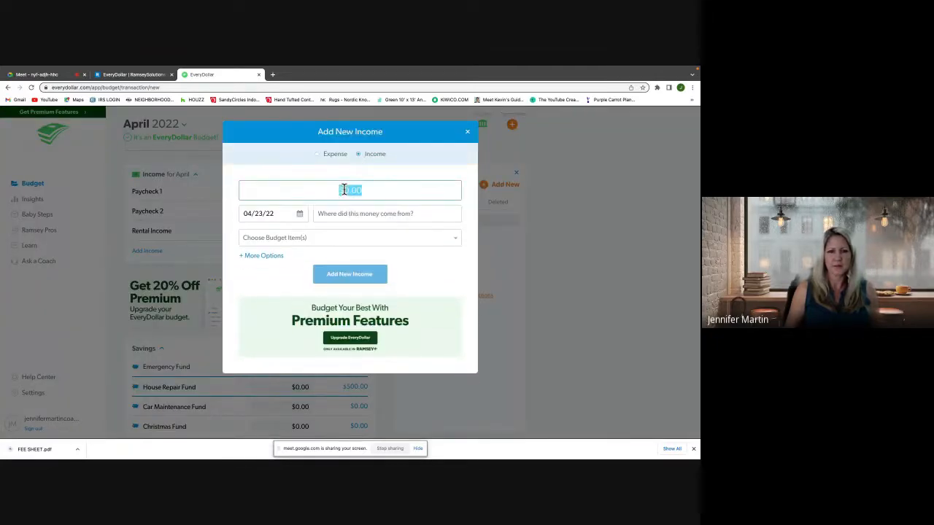
text(2000)
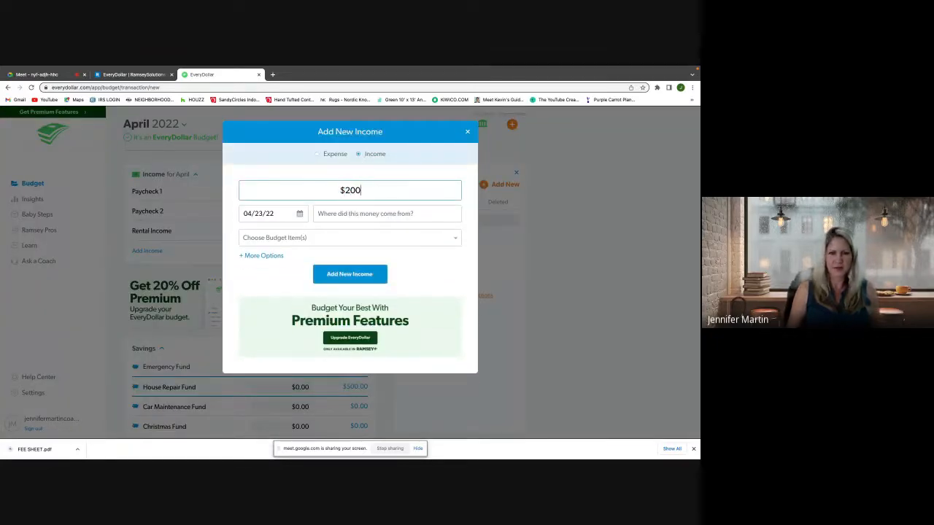
click(368, 216)
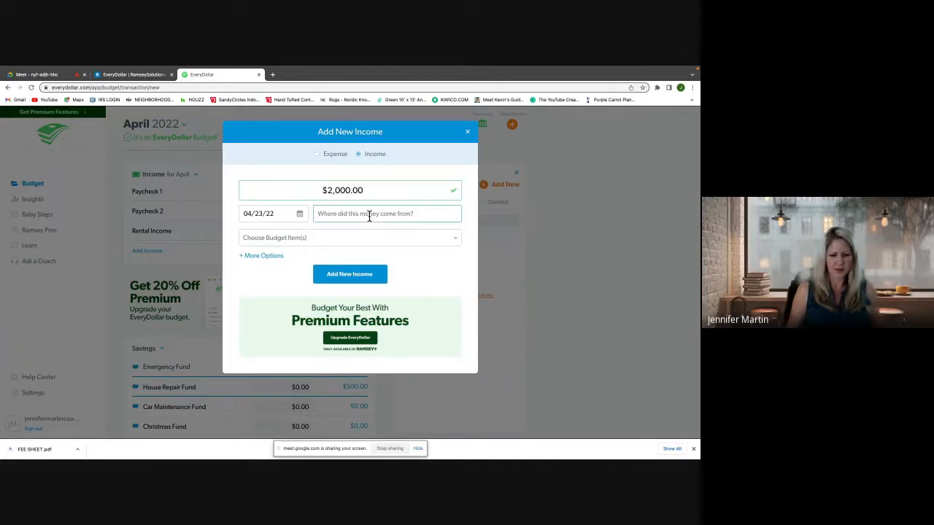
text(P)
key(BackSpace)
key(BackSpace)
key(BackSpace)
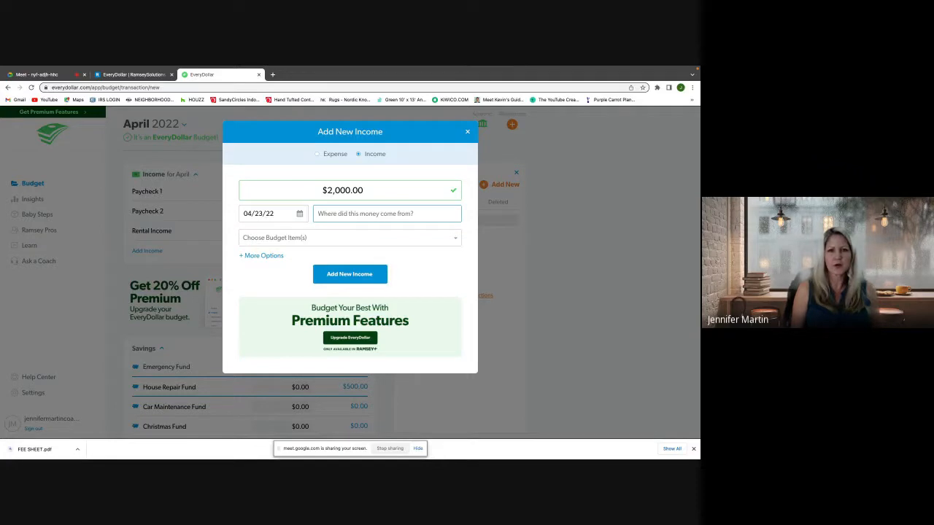
click(330, 238)
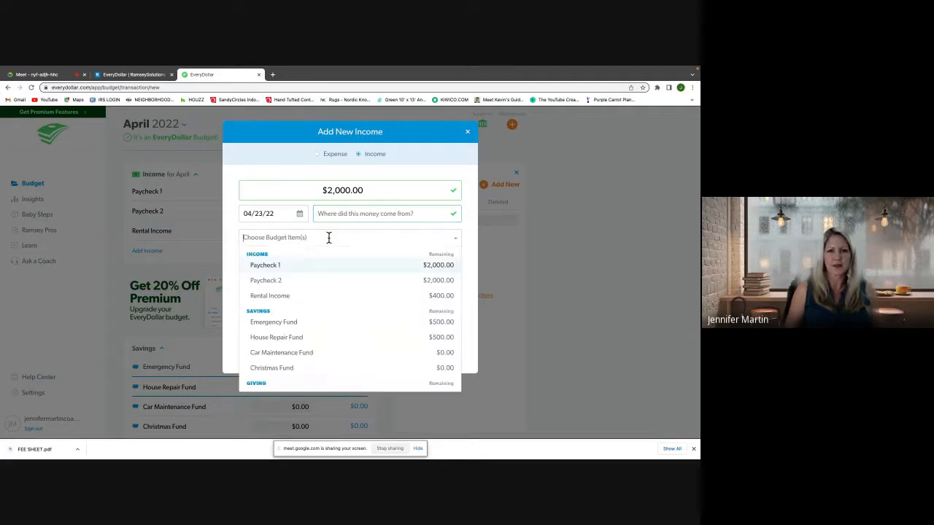
click(280, 266)
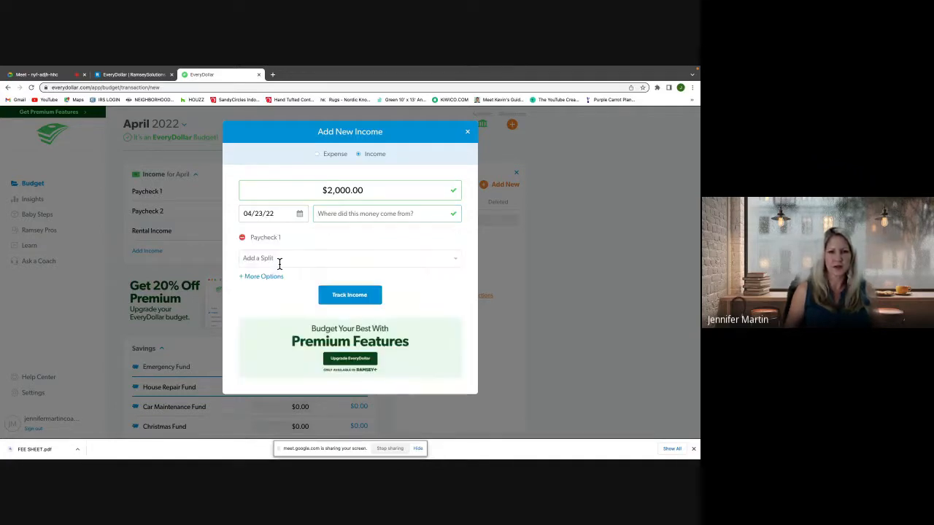
click(348, 296)
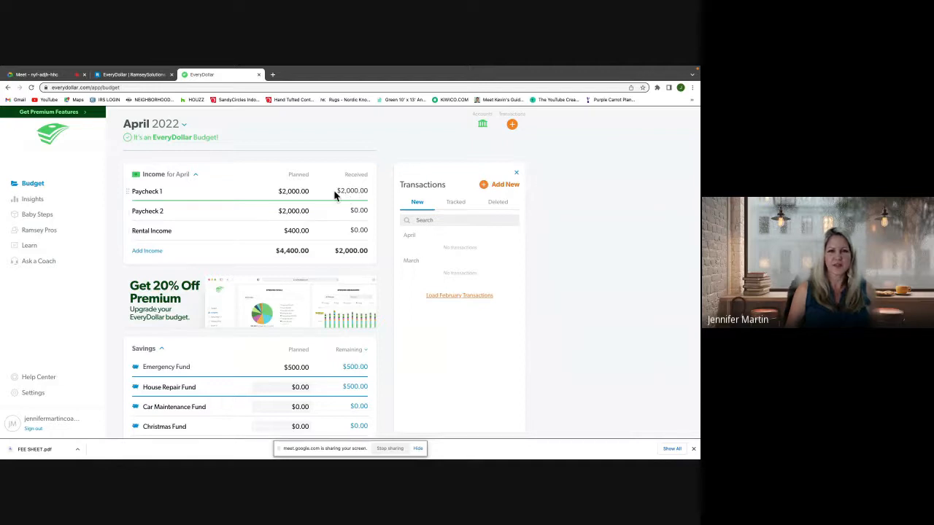
scroll(242, 260, down, 3)
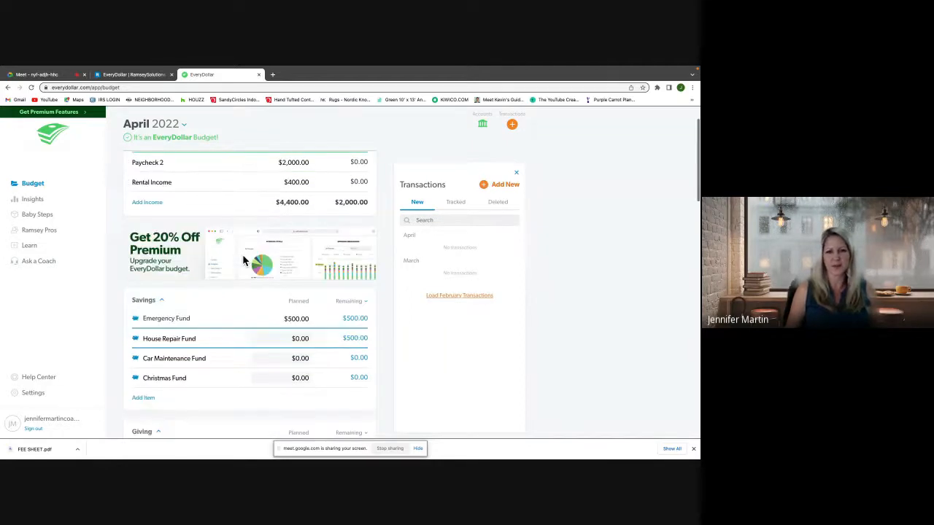
scroll(238, 290, down, 1)
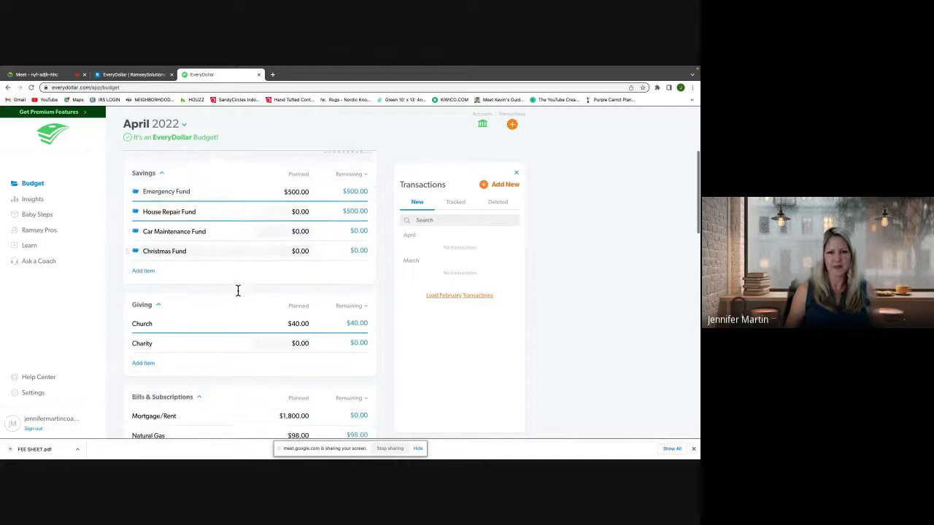
scroll(238, 291, up, 1)
scroll(237, 290, up, 1)
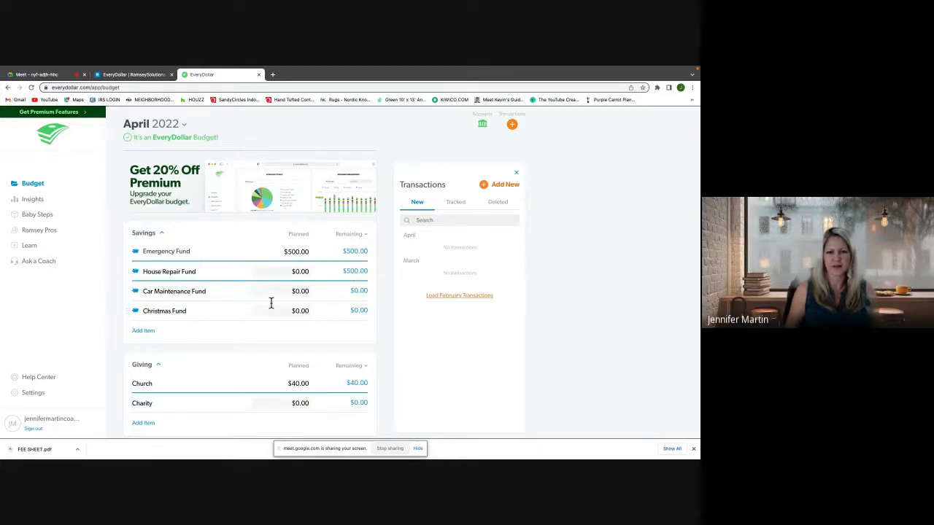
- Track a $100.00 Dishwasher expense under House Repair Fund, leaving $400.00 remaining
click(506, 186)
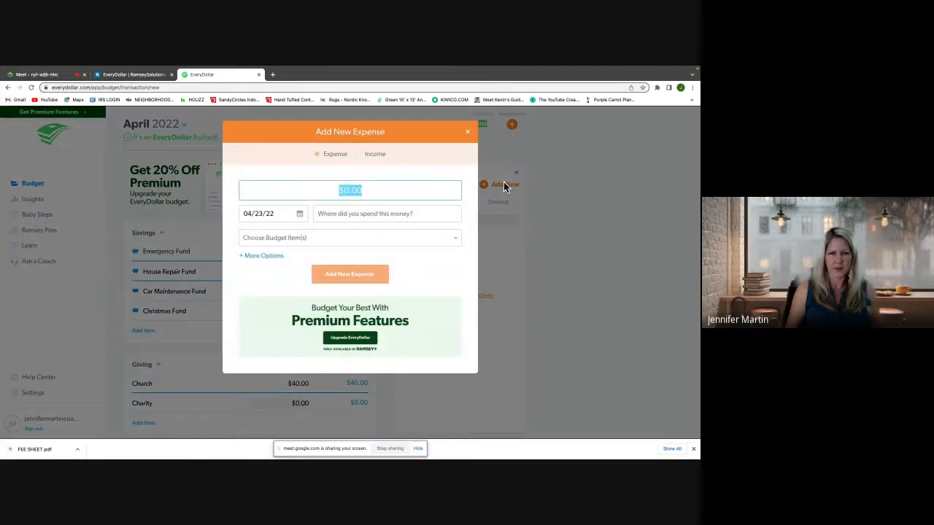
text(100)
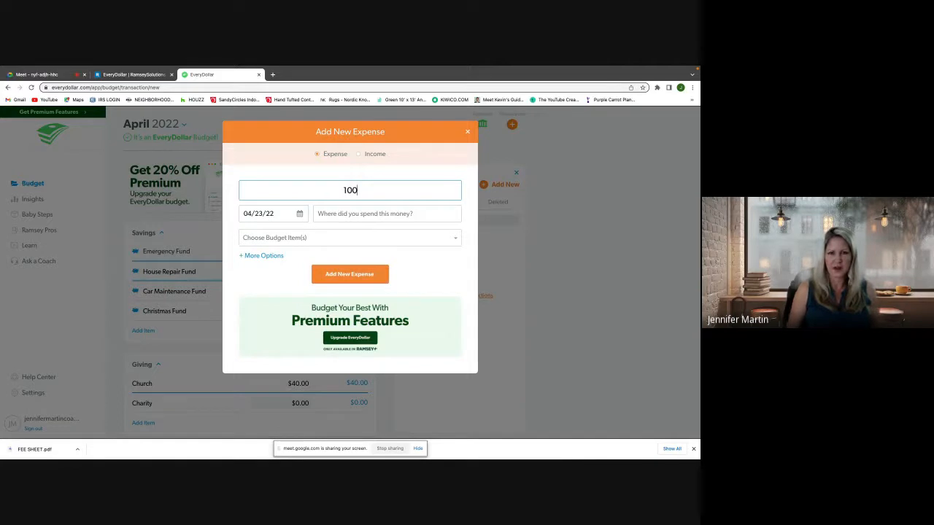
click(386, 213)
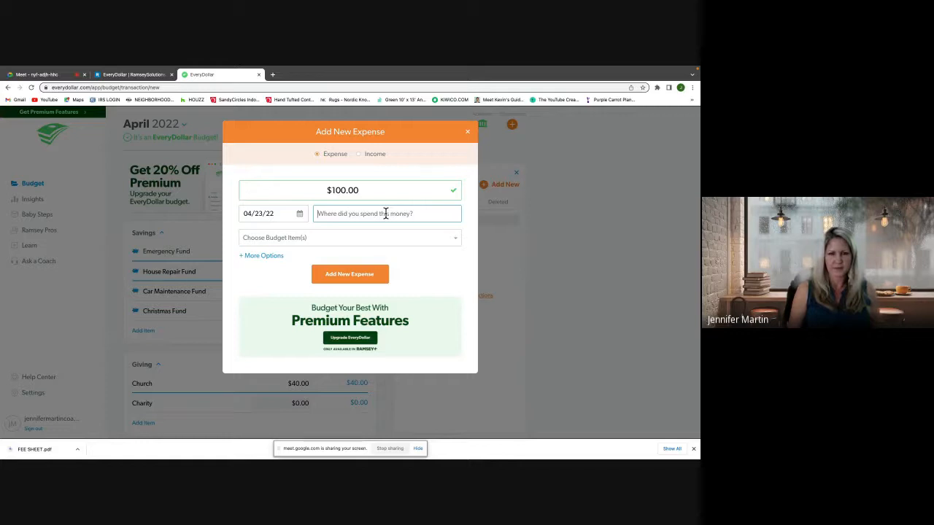
text(Dis)
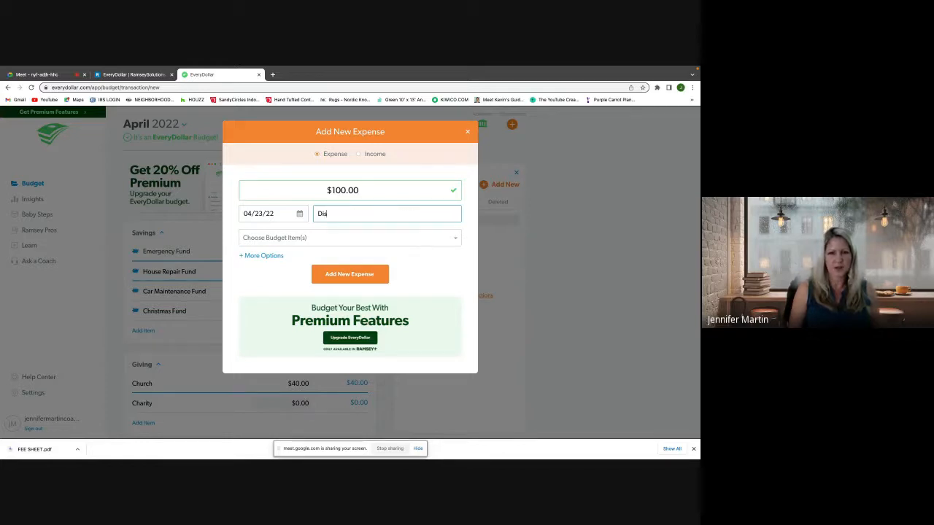
text(hwasher)
click(301, 239)
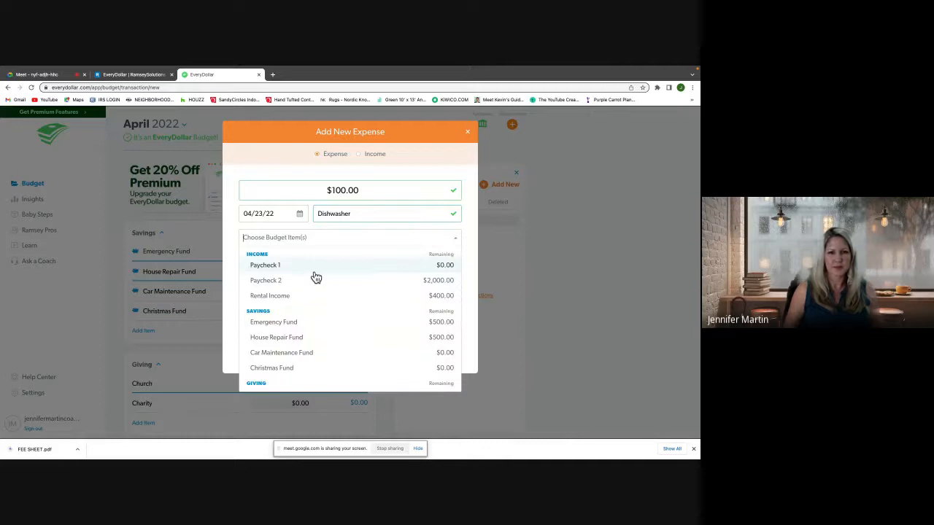
scroll(313, 289, down, 1)
scroll(314, 294, down, 1)
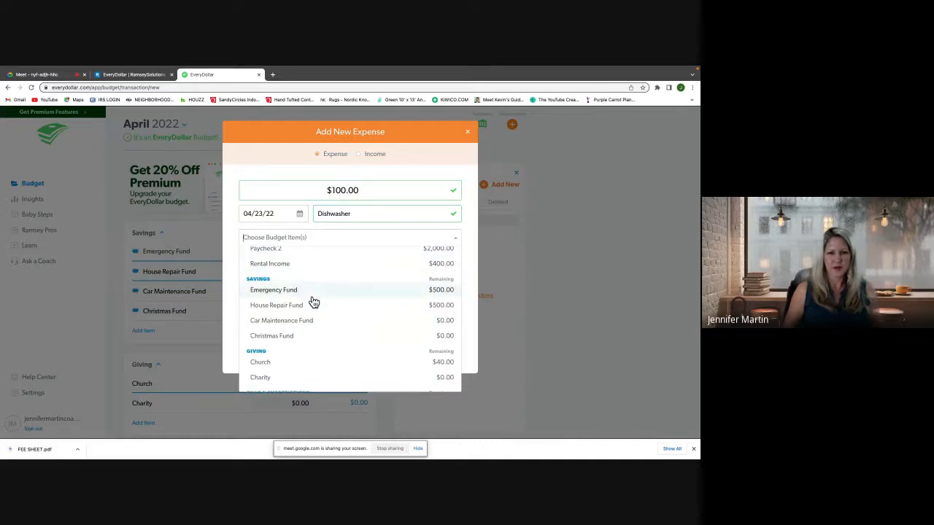
click(296, 306)
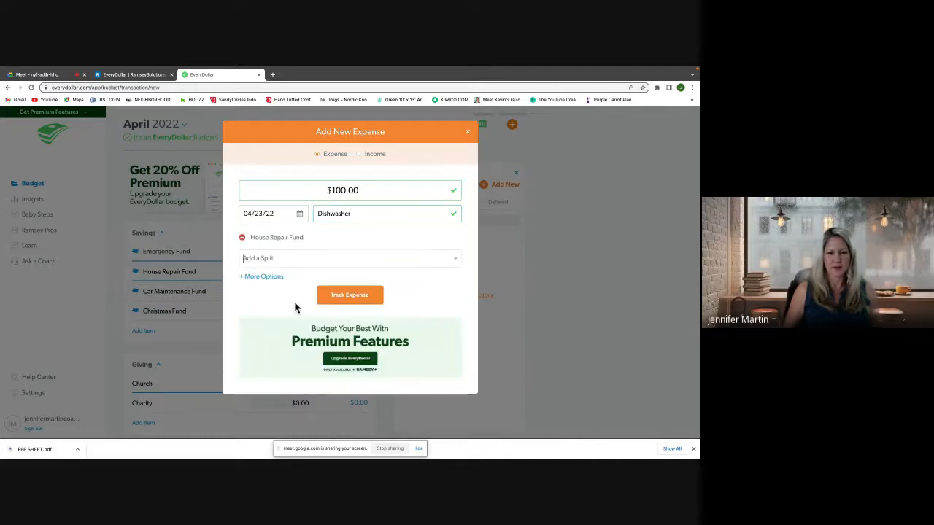
click(334, 296)
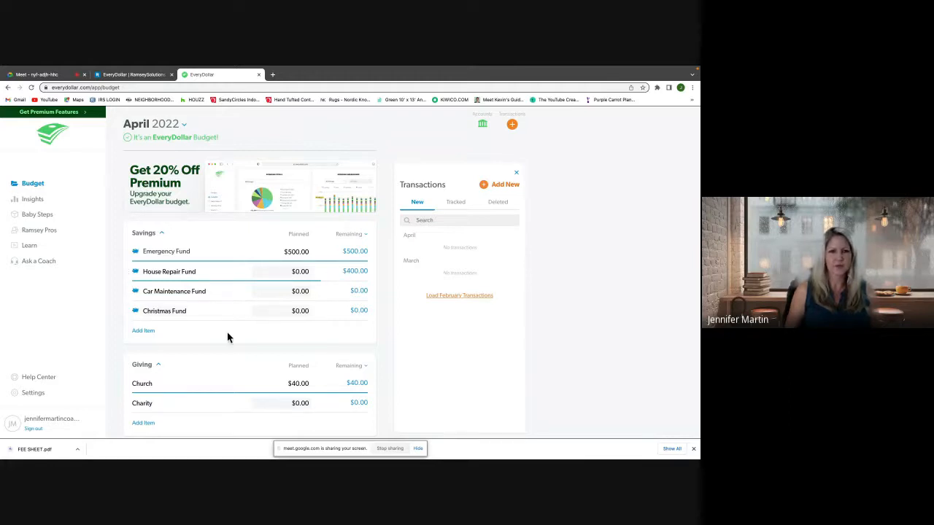
scroll(227, 333, down, 3)
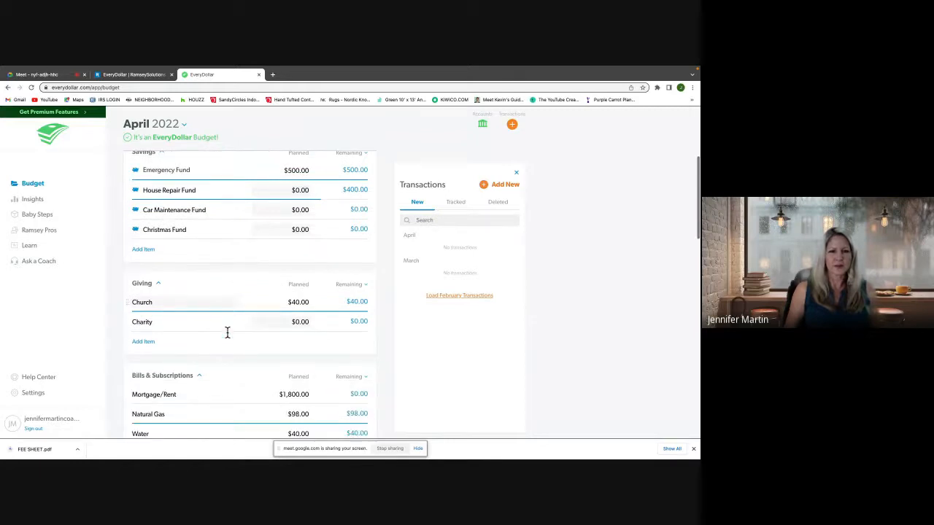
scroll(228, 333, down, 3)
scroll(228, 334, up, 5)
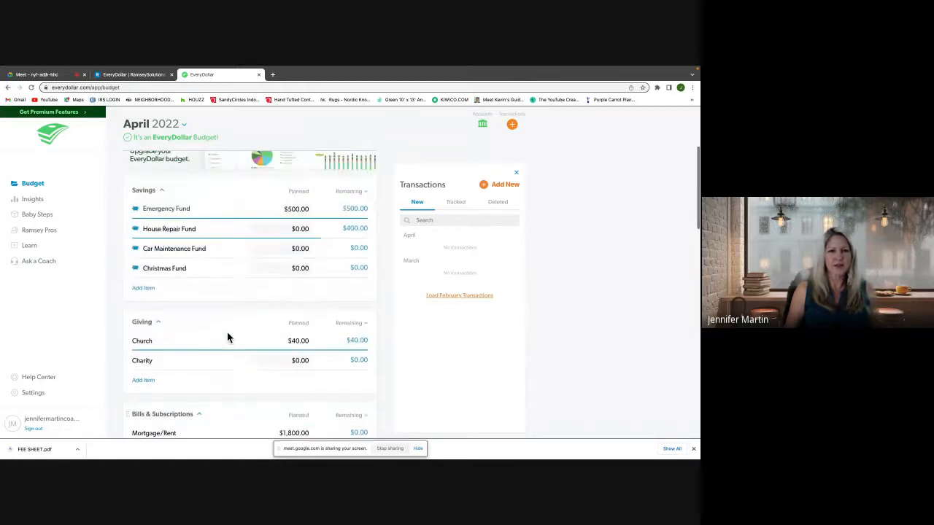
scroll(227, 335, up, 4)
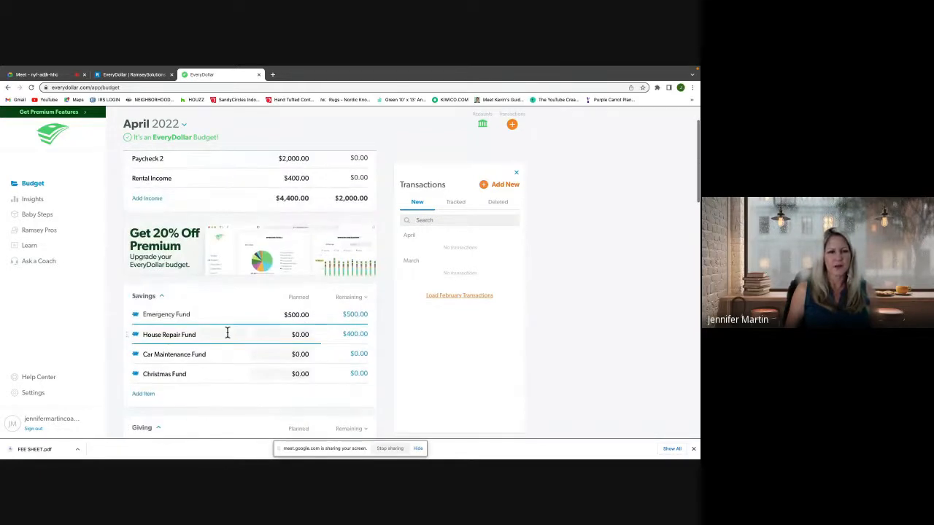
scroll(227, 334, up, 3)
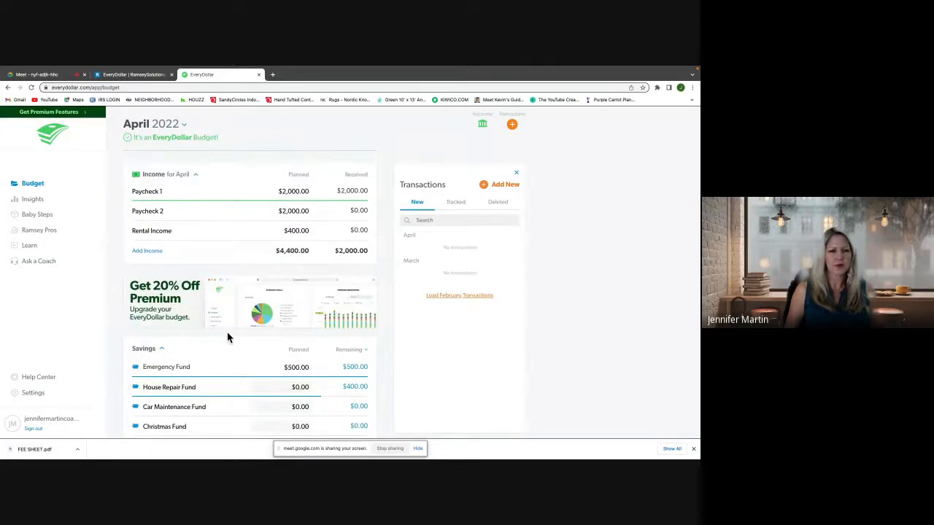
scroll(227, 337, down, 5)
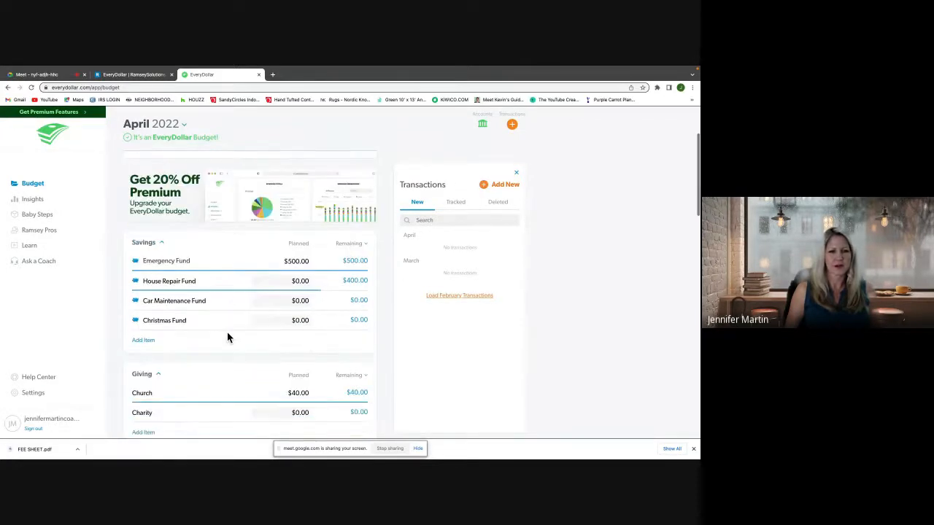
scroll(227, 337, down, 3)
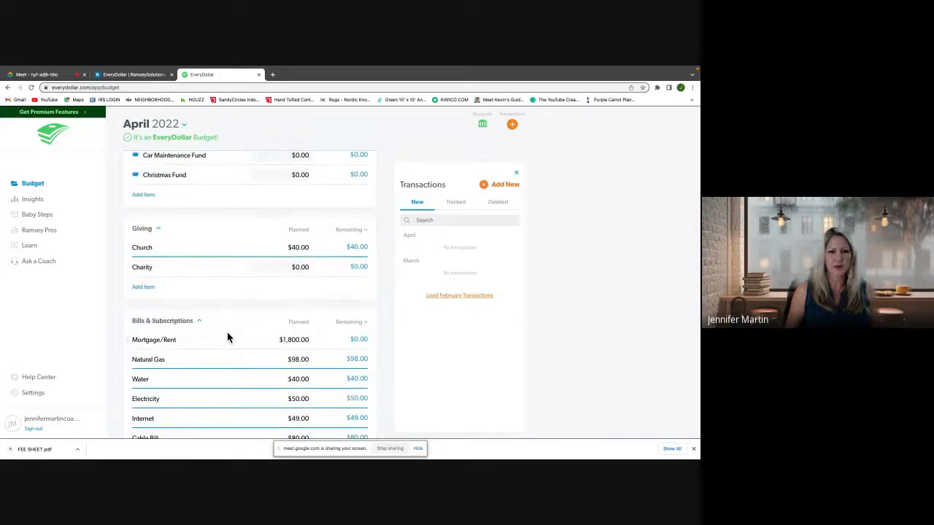
scroll(227, 337, down, 3)
scroll(227, 337, down, 7)
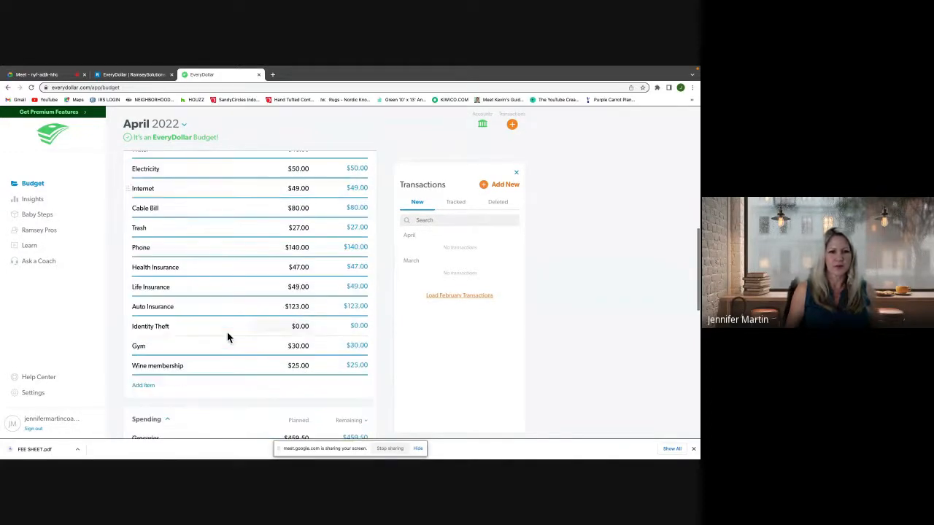
scroll(227, 337, down, 3)
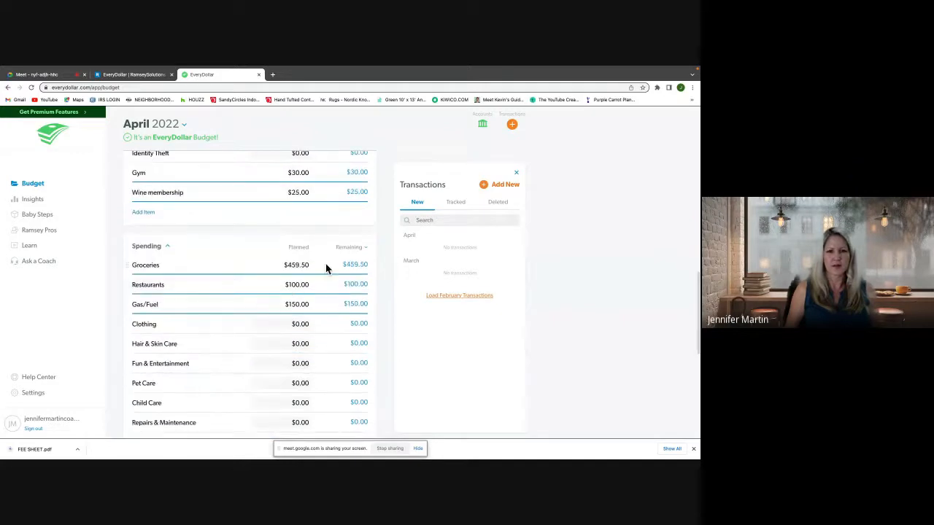
- Track a $67.00 Sprouts expense under Groceries, leaving $392.50 remaining
click(506, 185)
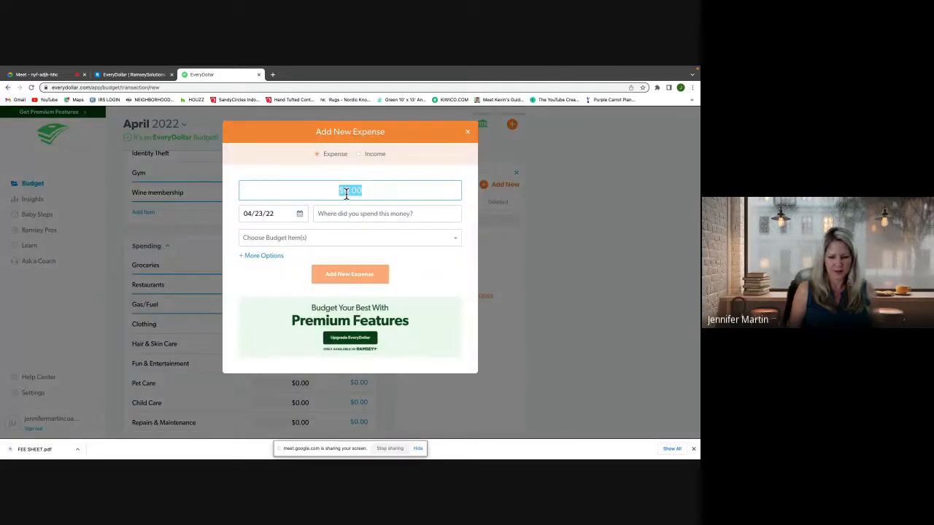
text(67)
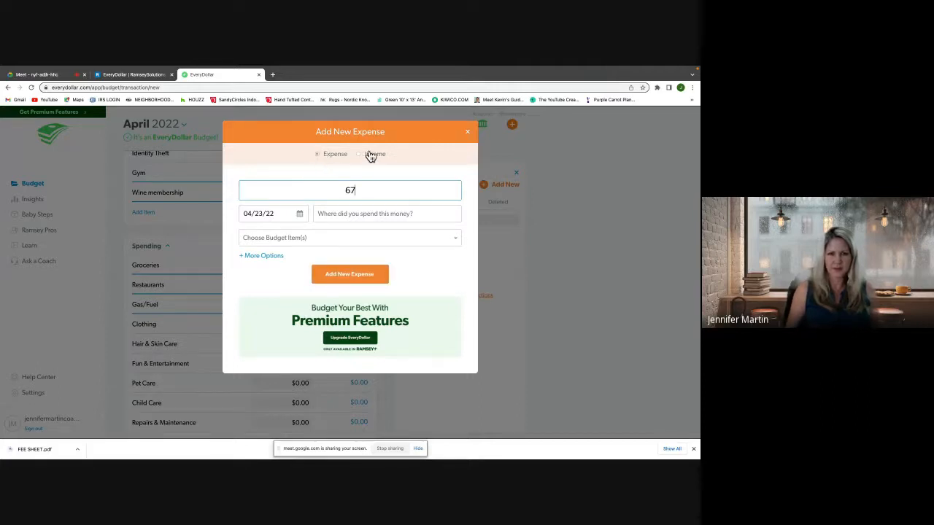
click(353, 214)
text(Sp)
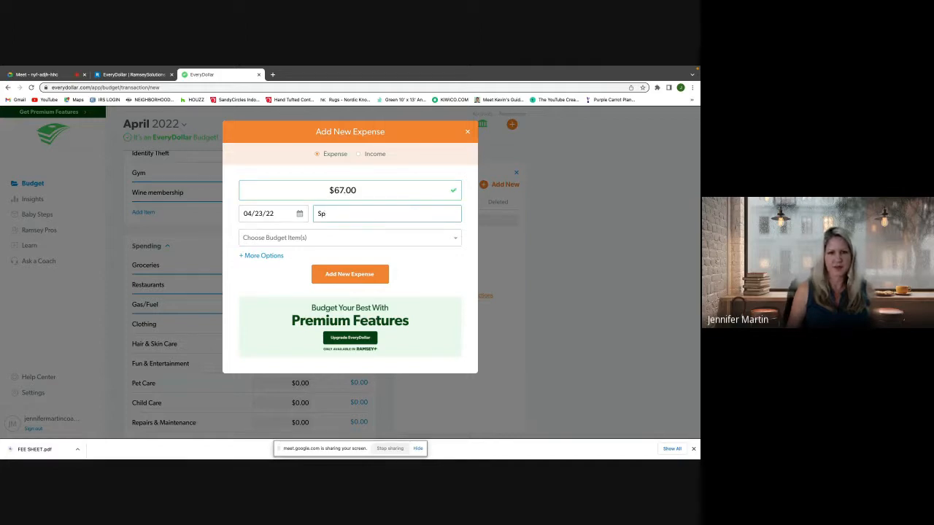
text(o)
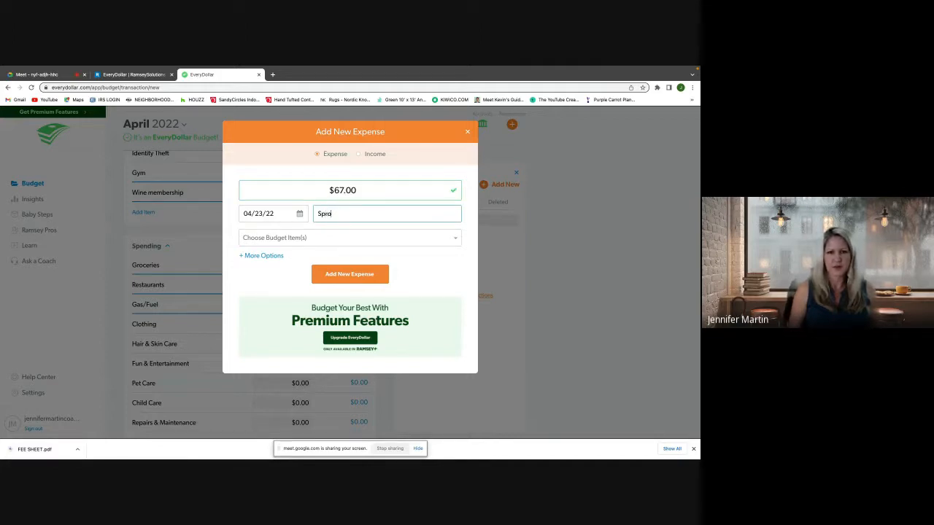
text(outs)
click(320, 237)
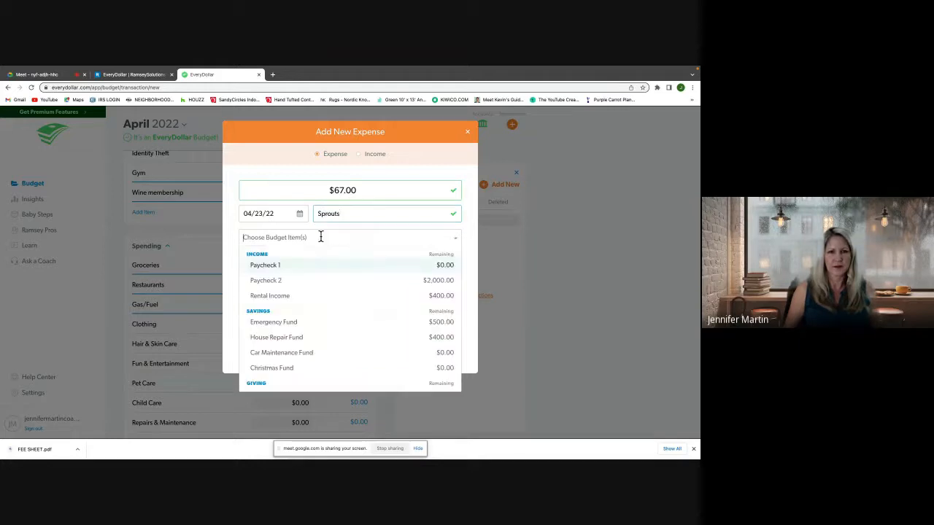
scroll(318, 287, down, 4)
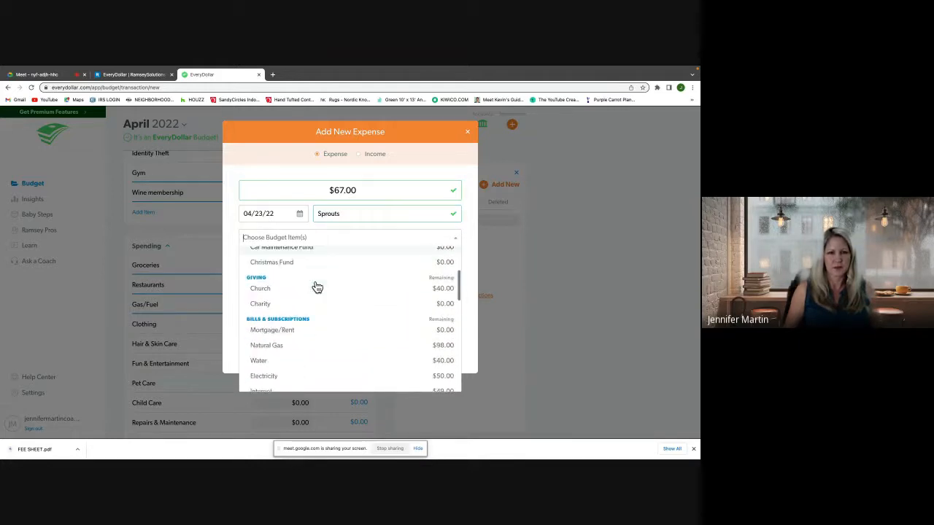
scroll(317, 287, down, 5)
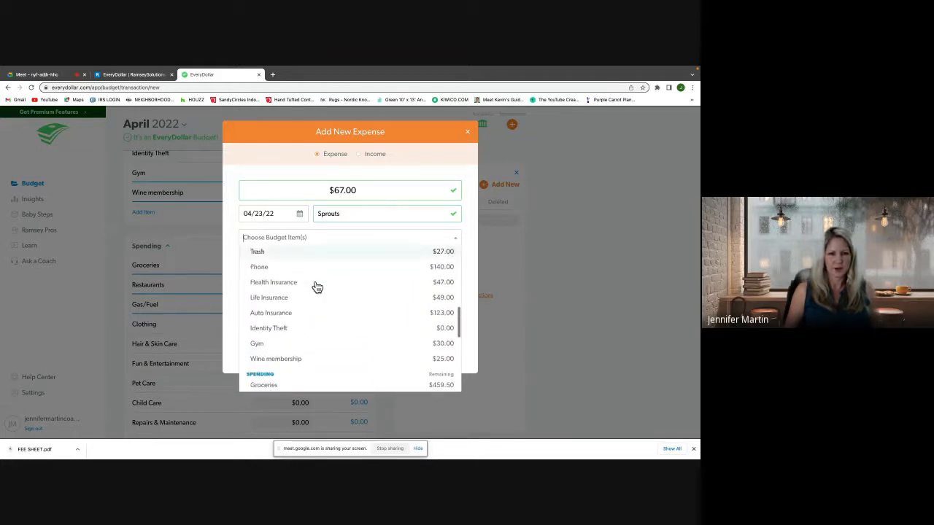
scroll(315, 285, down, 2)
click(284, 297)
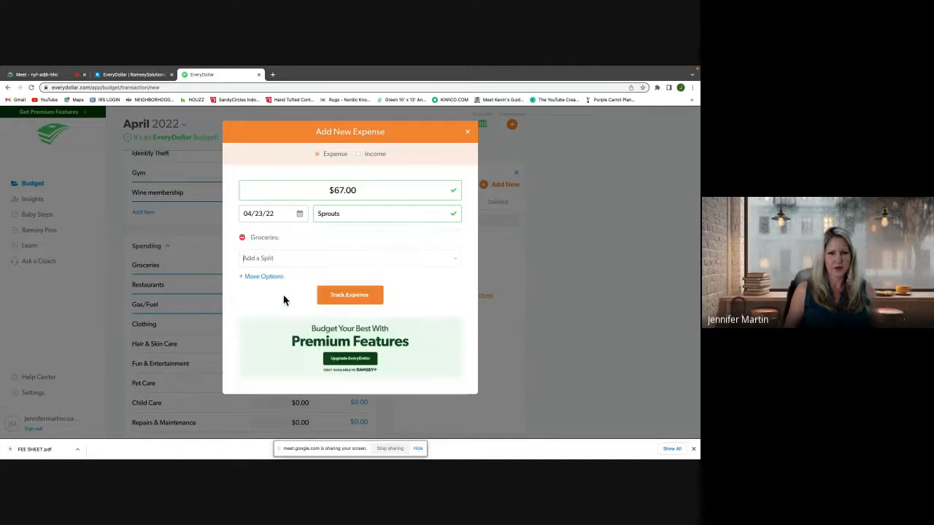
click(322, 295)
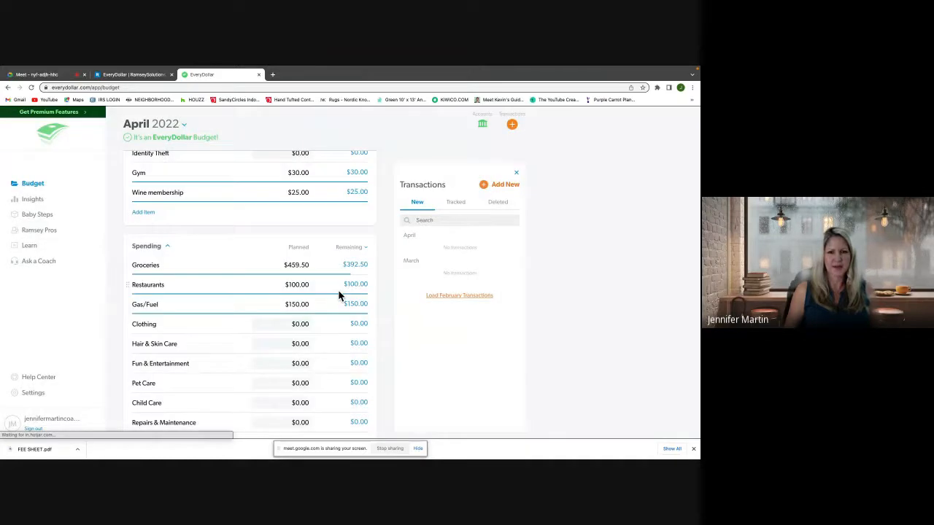
scroll(278, 253, up, 4)
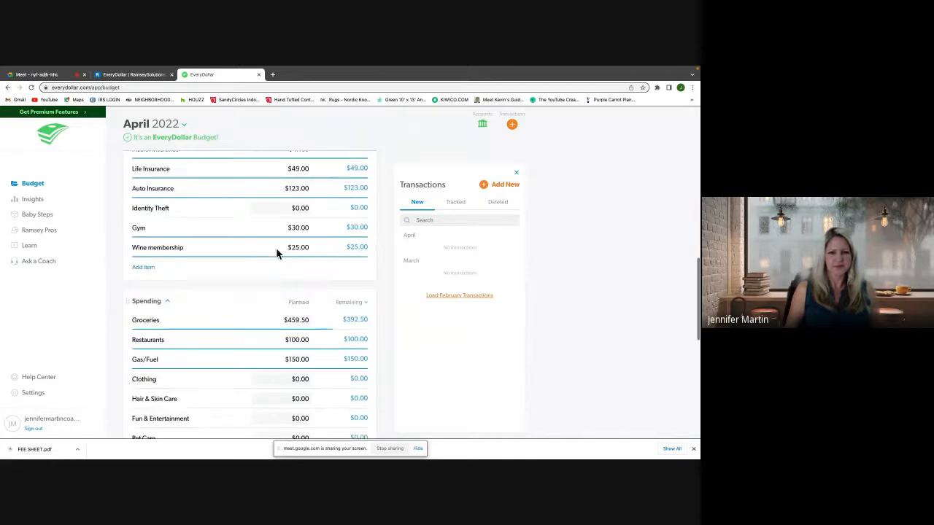
scroll(277, 253, up, 1)
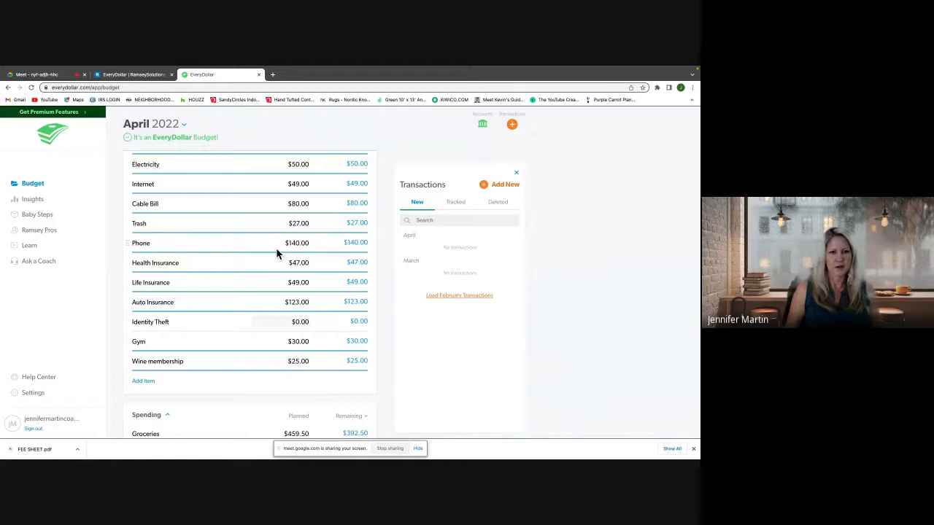
scroll(278, 252, down, 7)
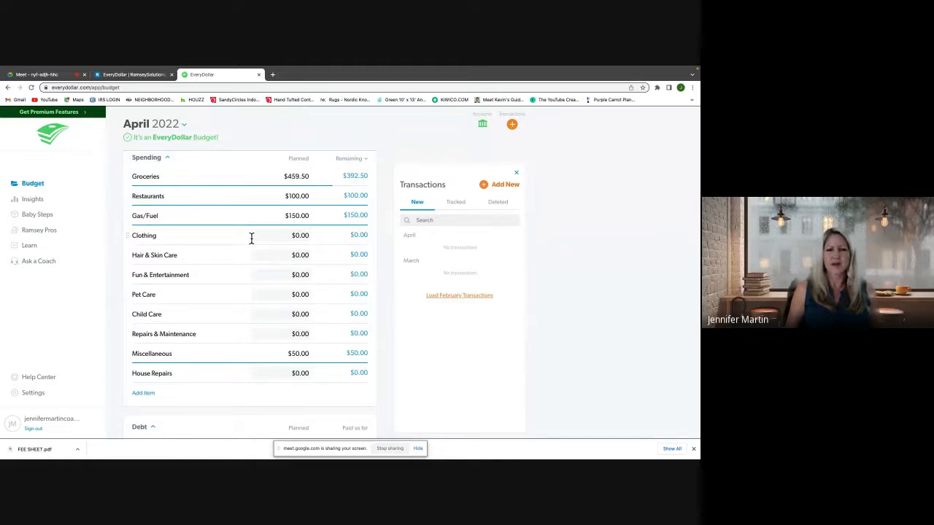
scroll(251, 238, up, 1)
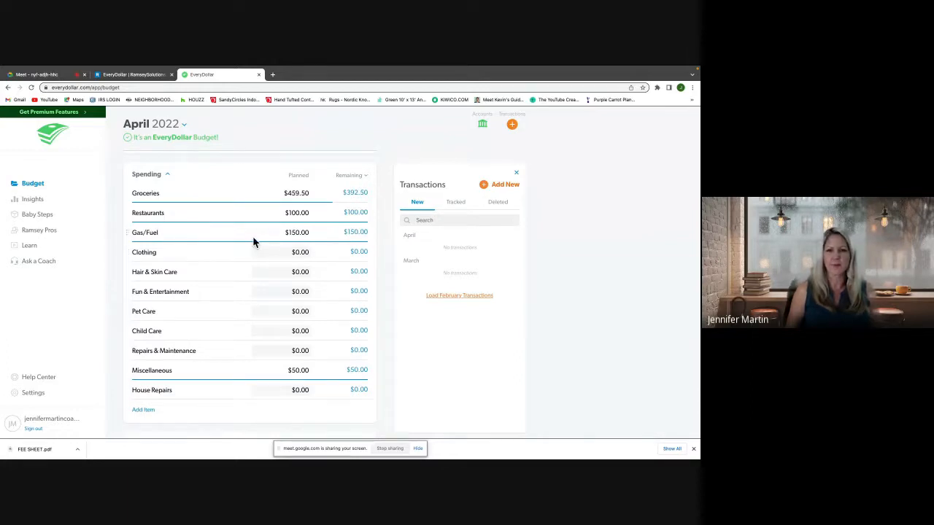
- Enter a $150.00 Costco expense and assign it to Groceries
click(506, 186)
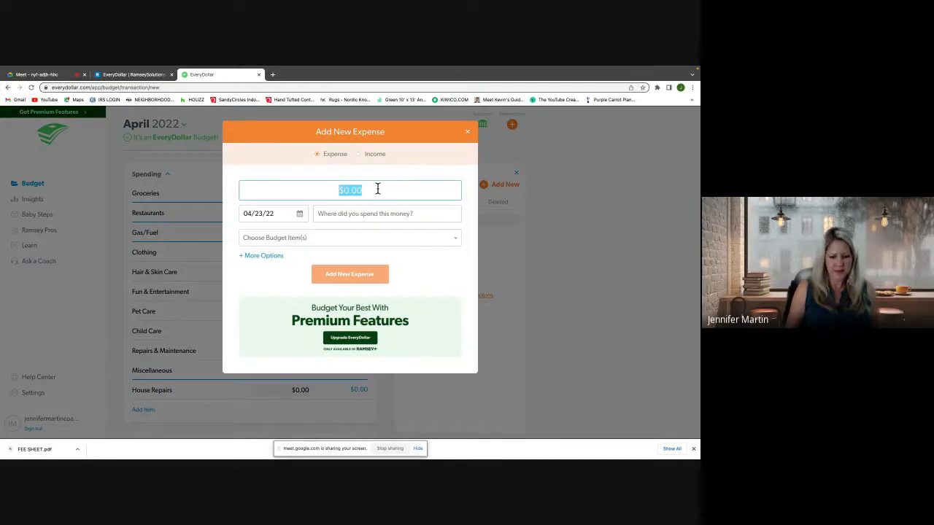
text(150)
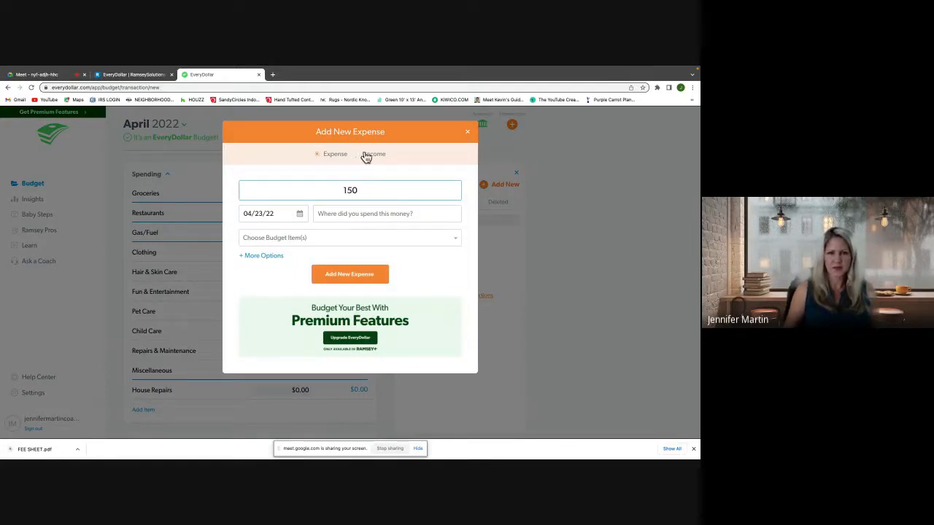
click(358, 213)
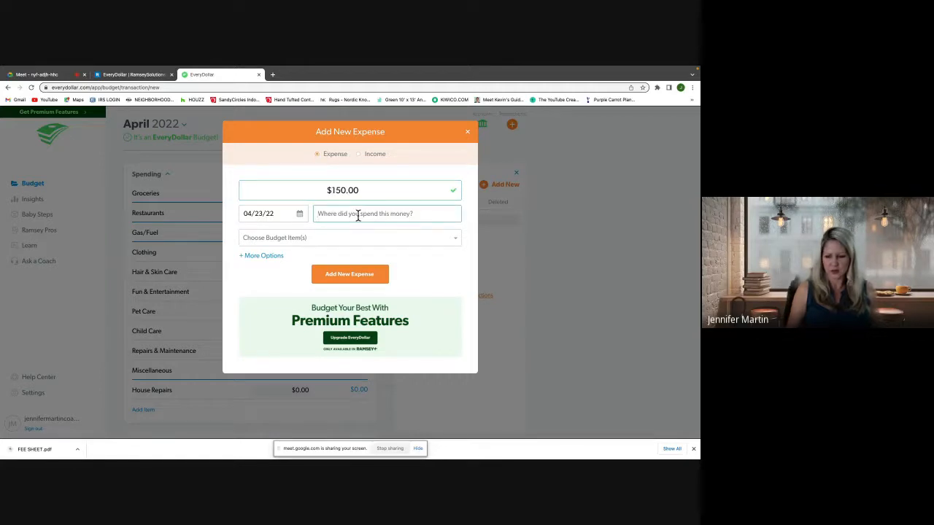
text(Costco)
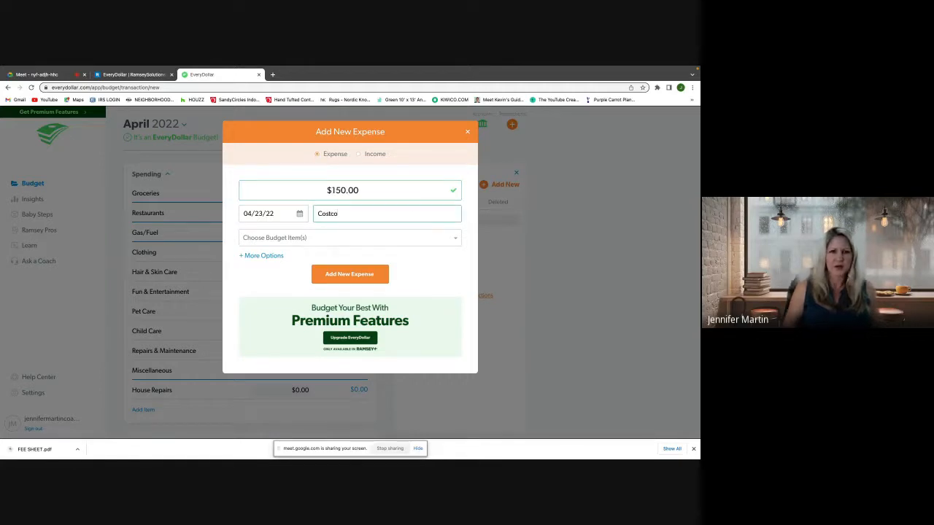
click(327, 238)
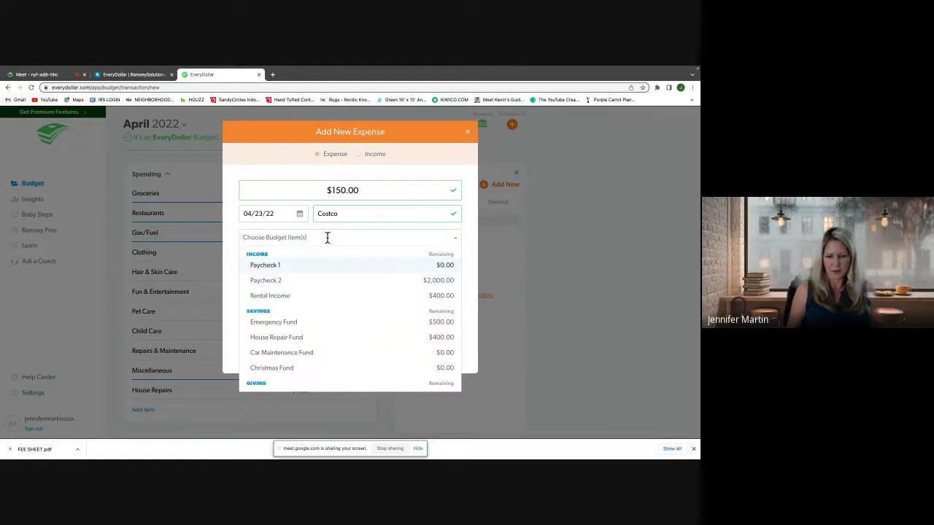
text(groc)
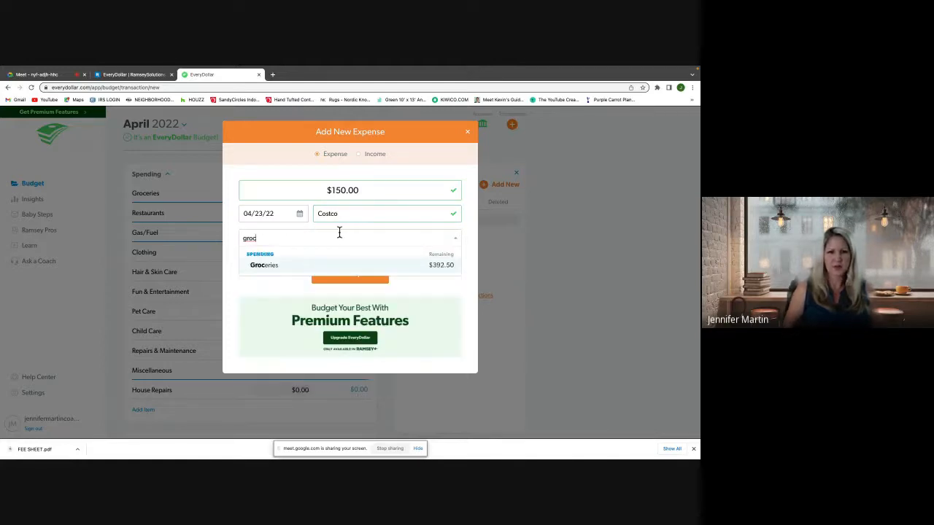
click(270, 265)
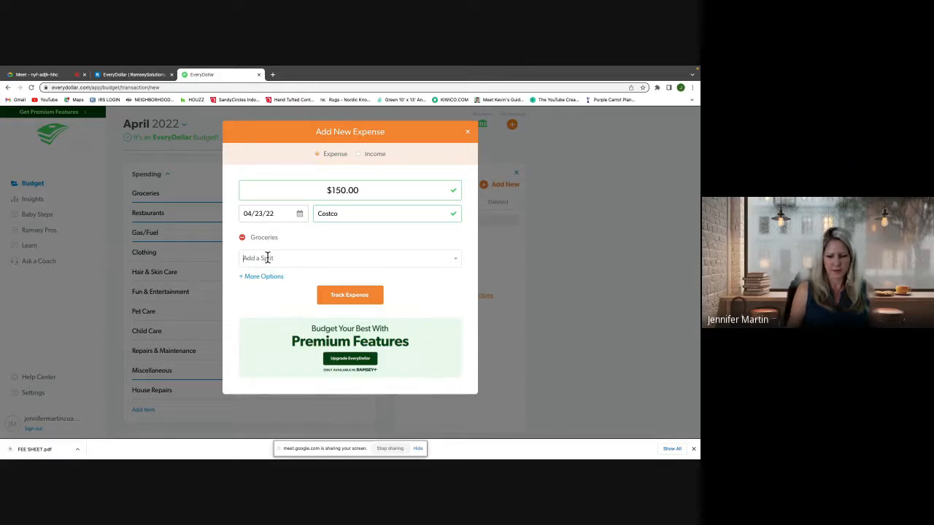
- Split the expense by adding Clothing as a second budget item beside Groceries
click(267, 257)
text(50)
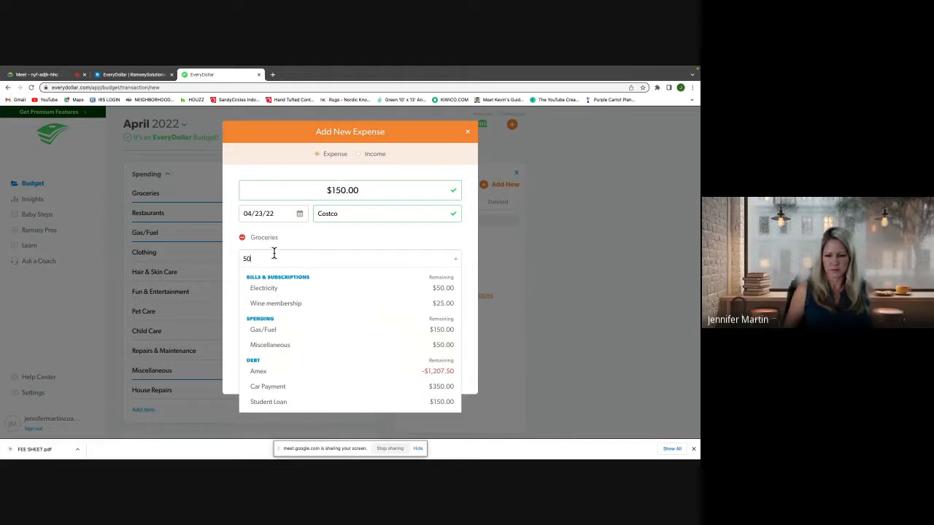
key(BackSpace)
key(BackSpace)
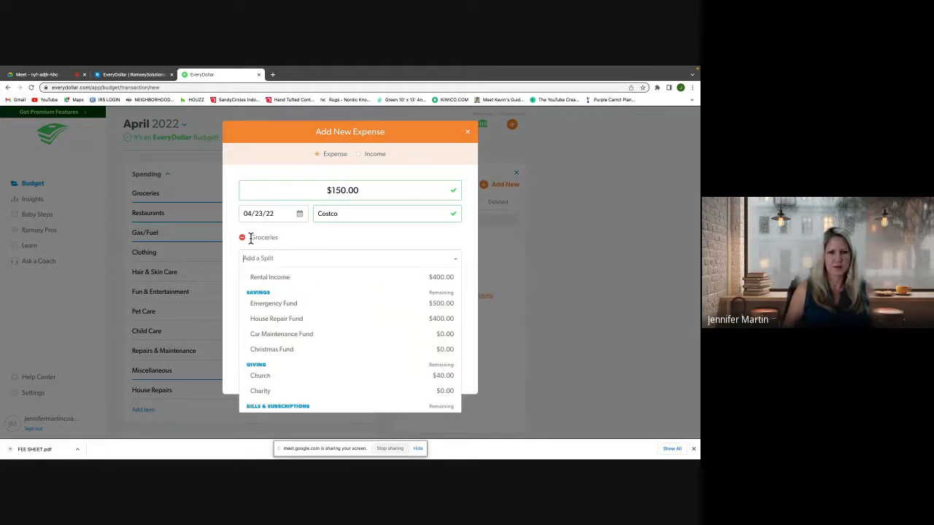
click(242, 238)
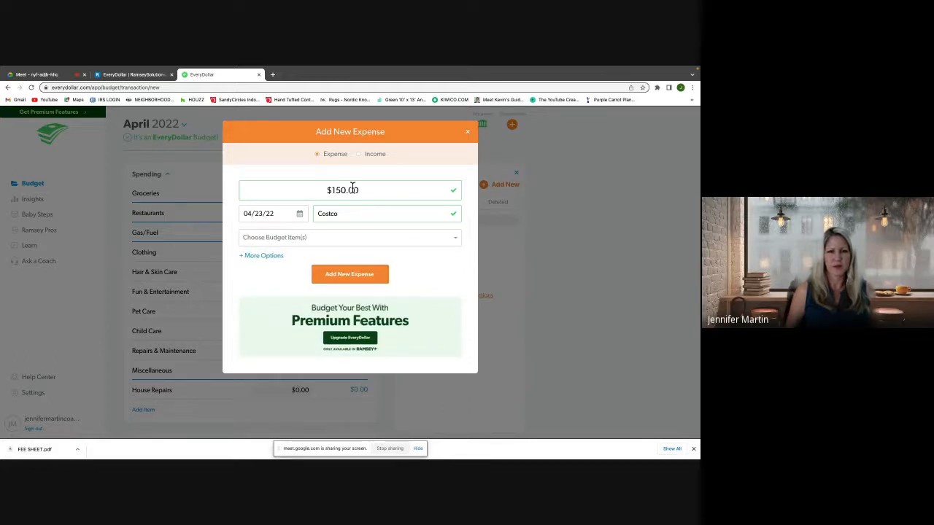
click(260, 238)
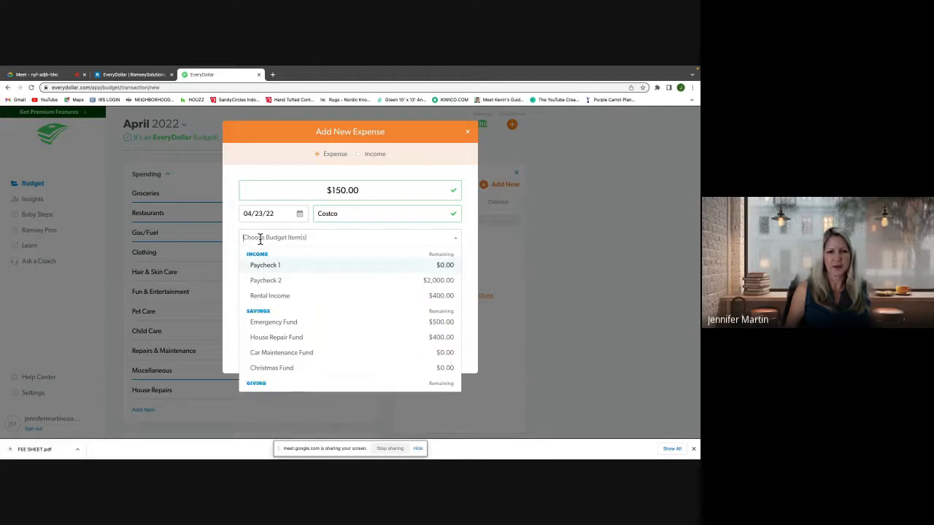
text(gro)
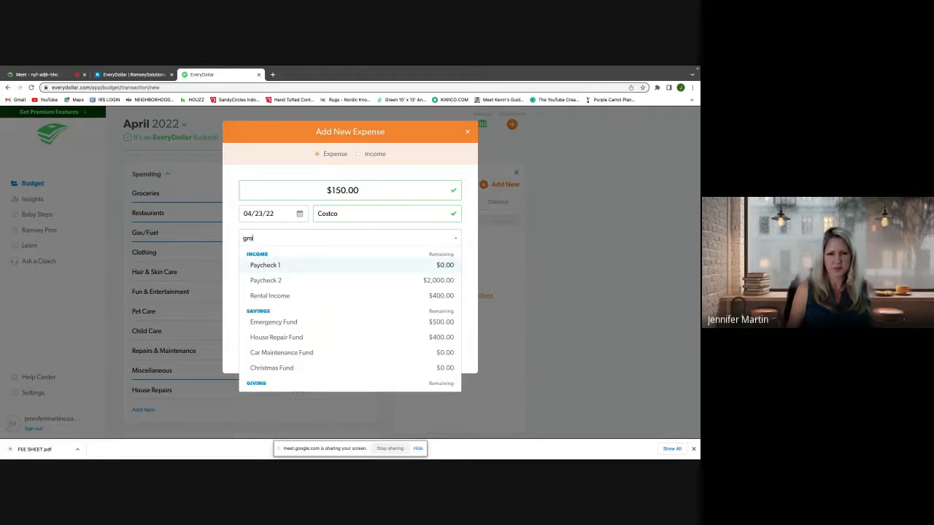
text(c)
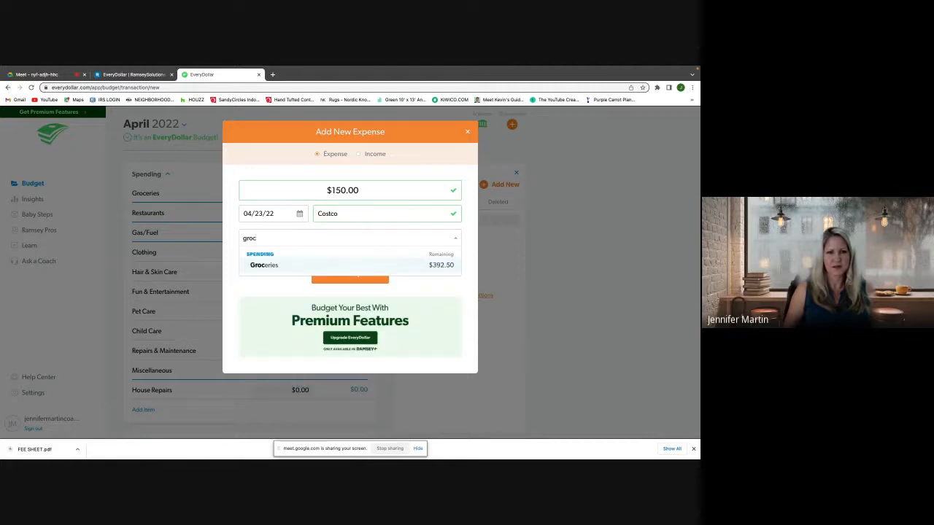
click(265, 266)
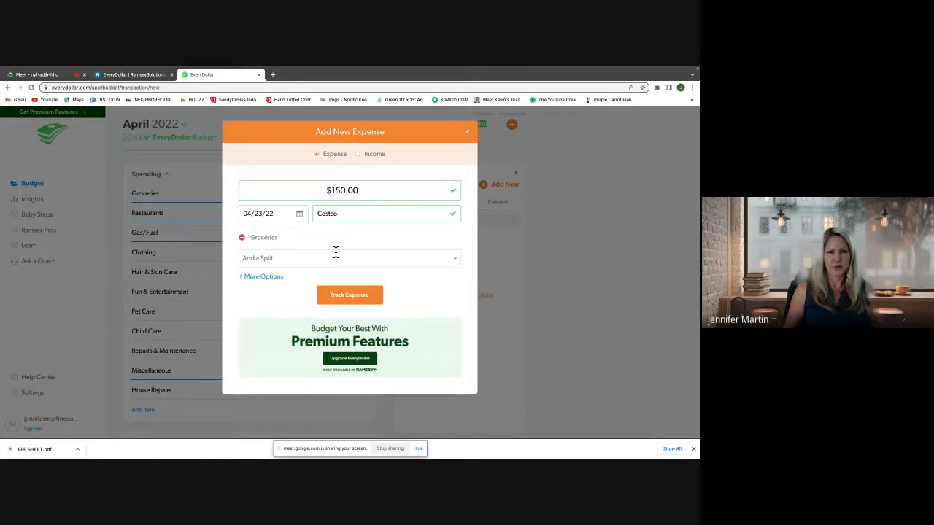
click(260, 281)
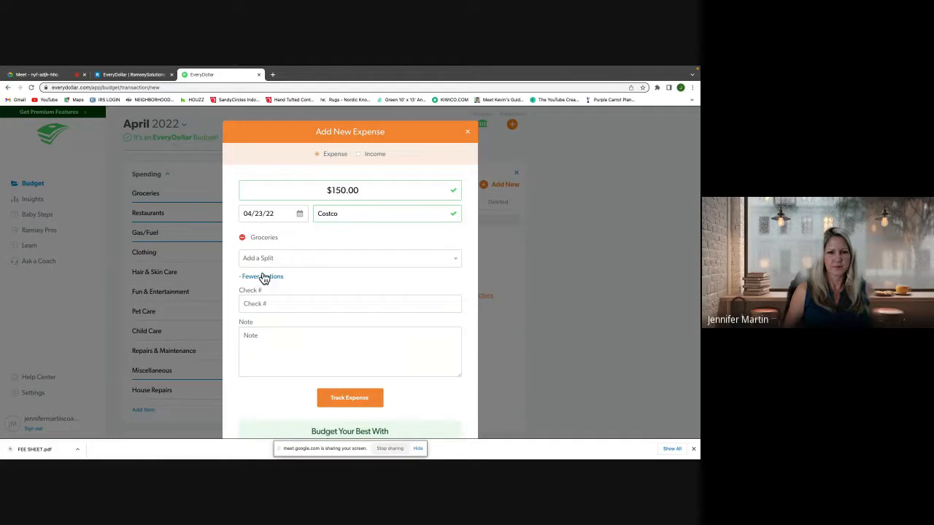
click(267, 260)
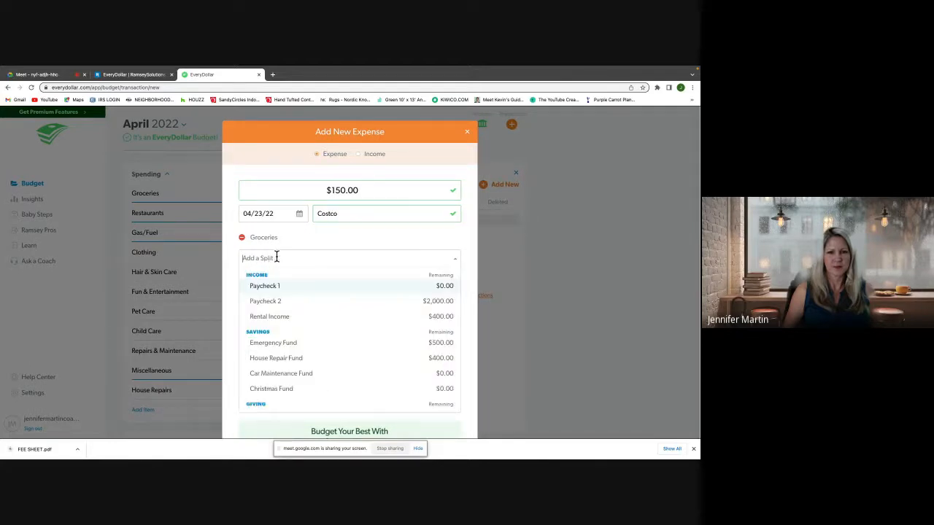
click(311, 240)
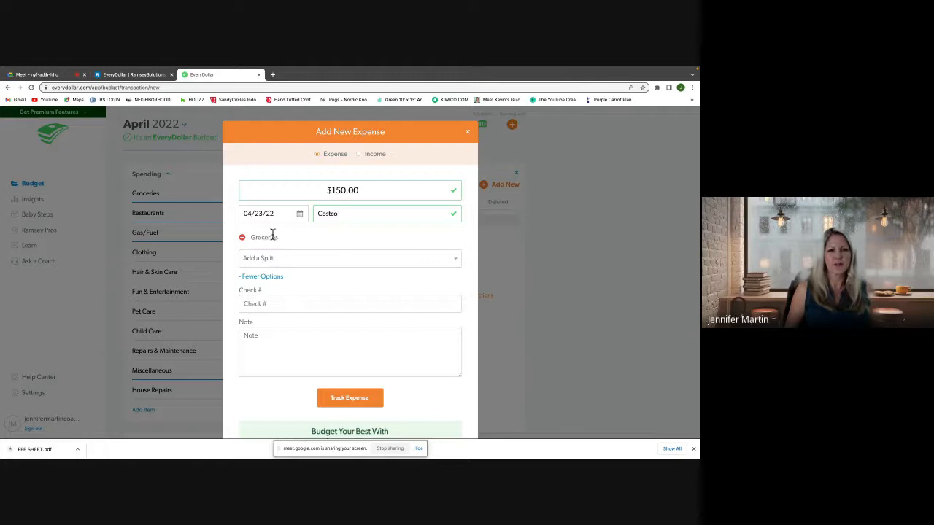
click(293, 260)
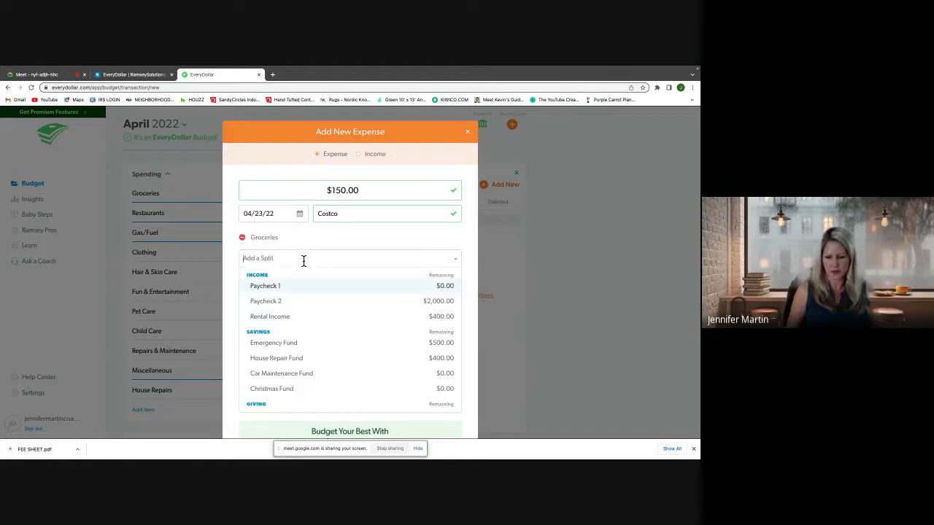
text(clo)
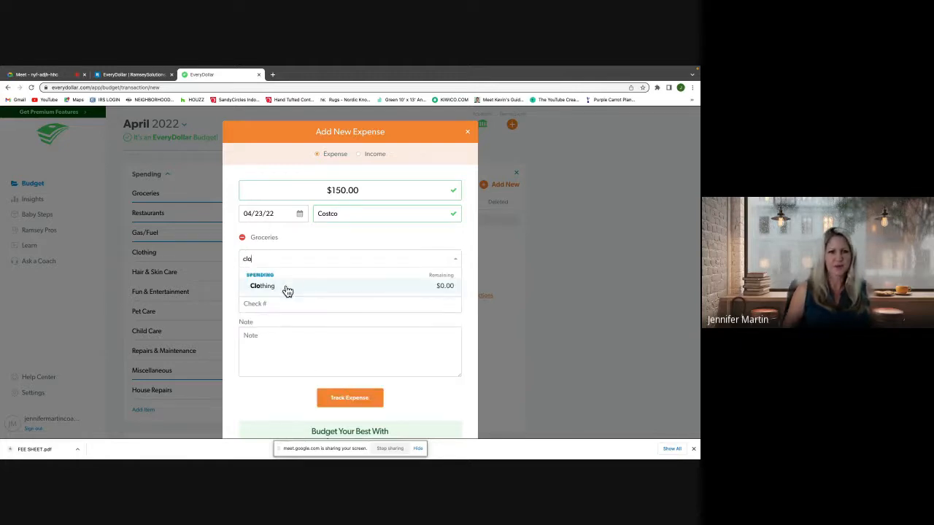
click(286, 285)
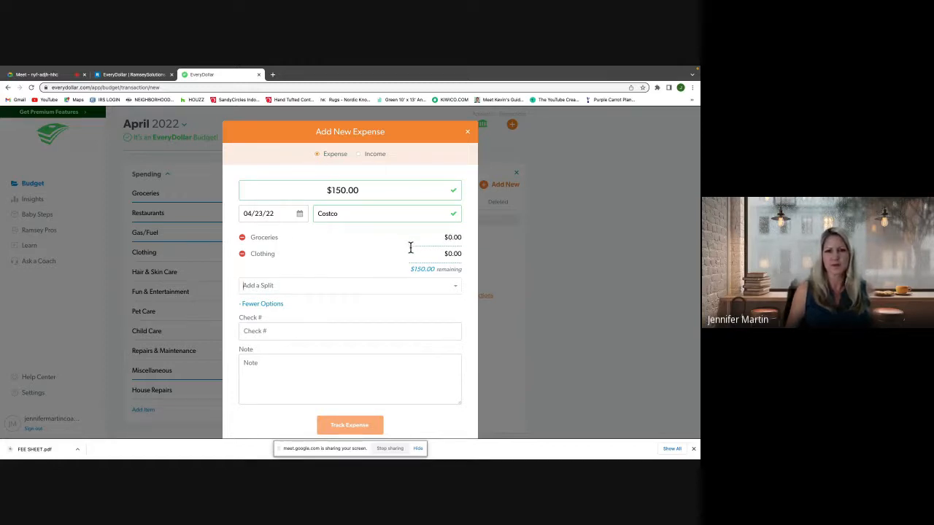
- Allocate $100.00 to Groceries and $50.00 to Clothing, then save the expense
click(455, 239)
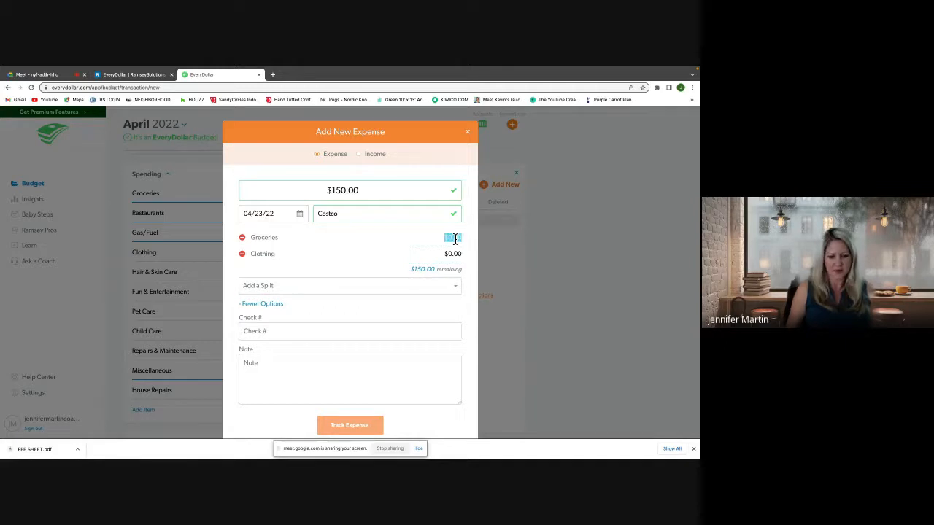
text(100)
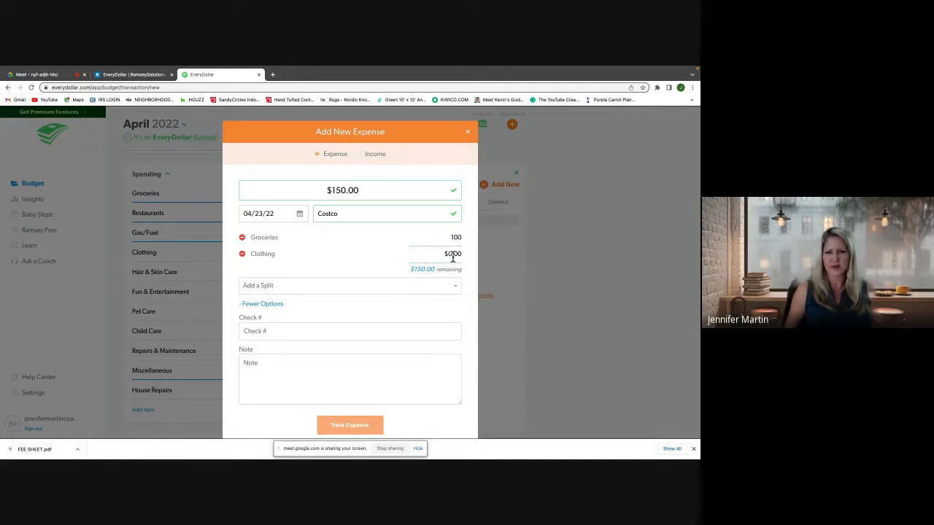
click(453, 255)
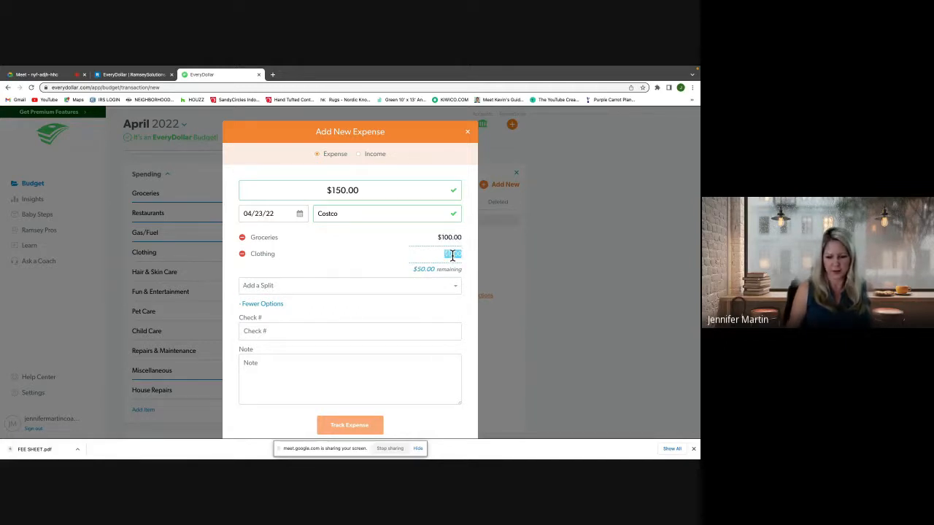
text(50)
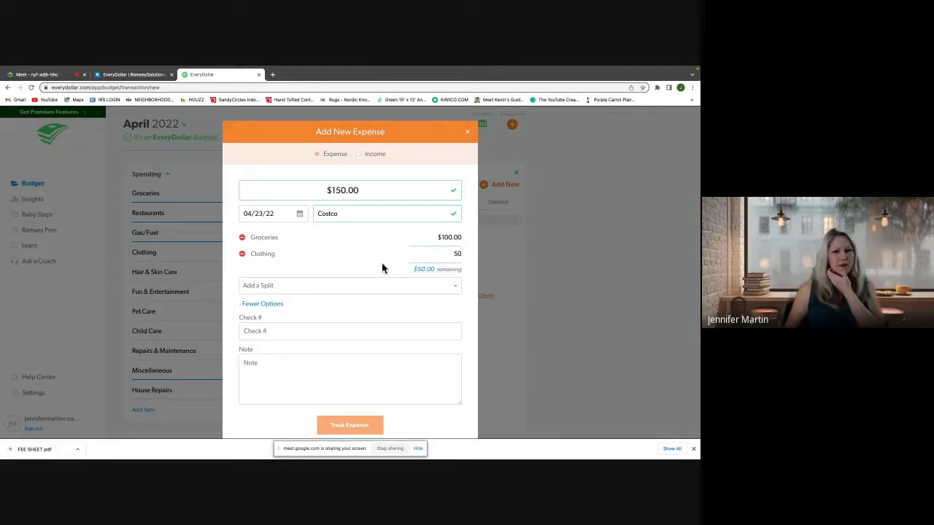
click(382, 265)
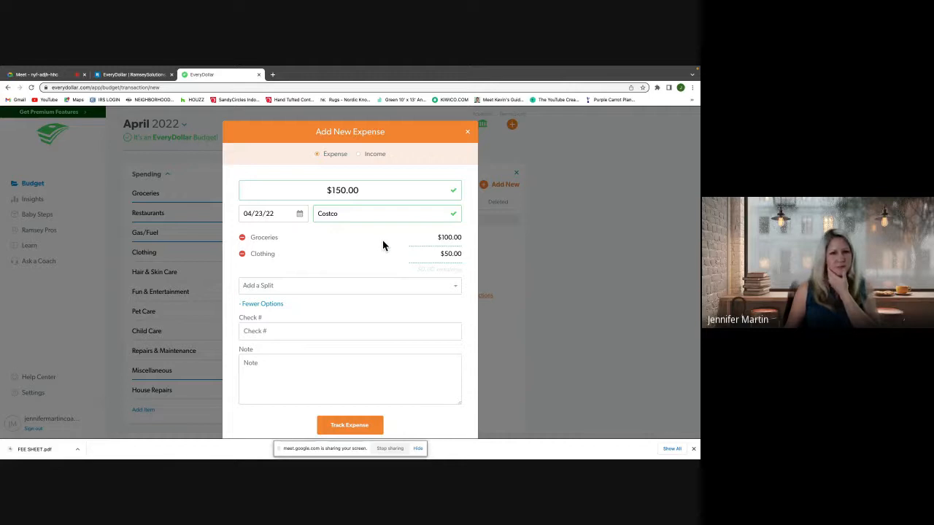
click(357, 425)
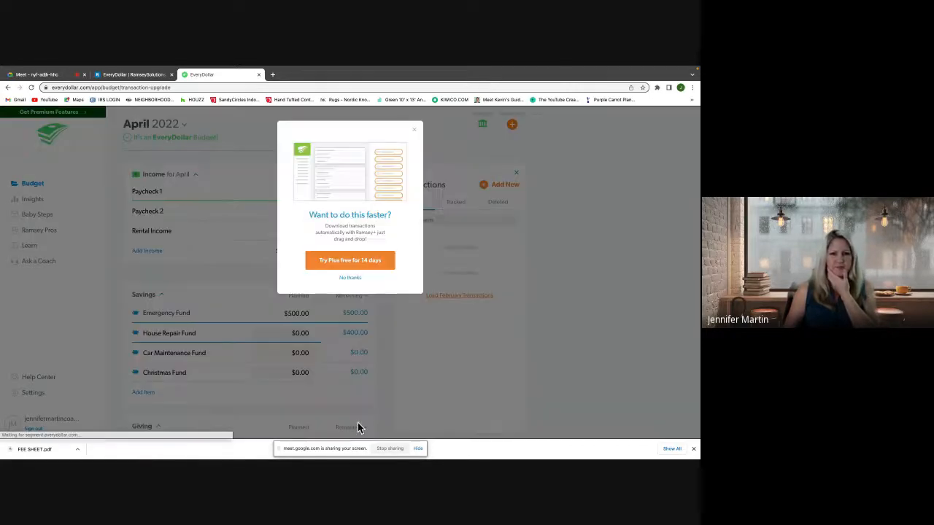
- Decline the upgrade offer and scroll to the Spending group showing Clothing at -$50.00
click(349, 278)
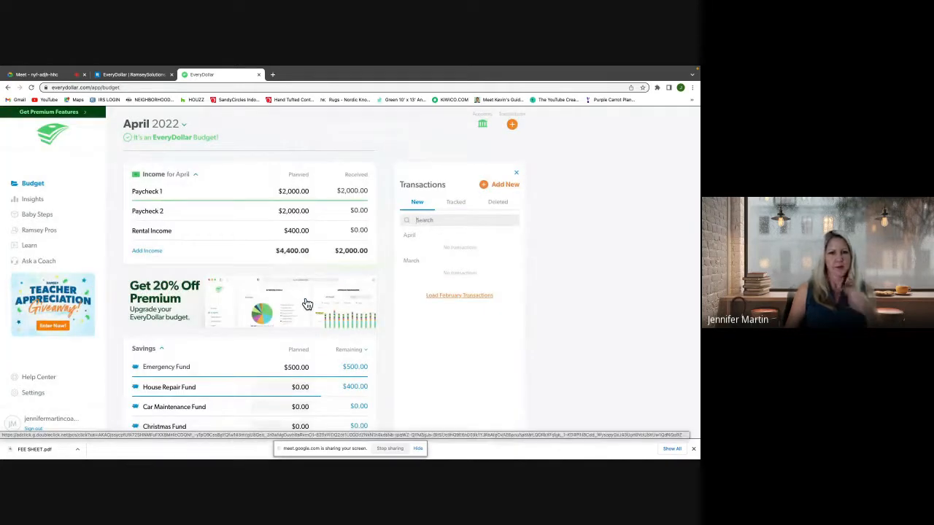
scroll(259, 327, down, 3)
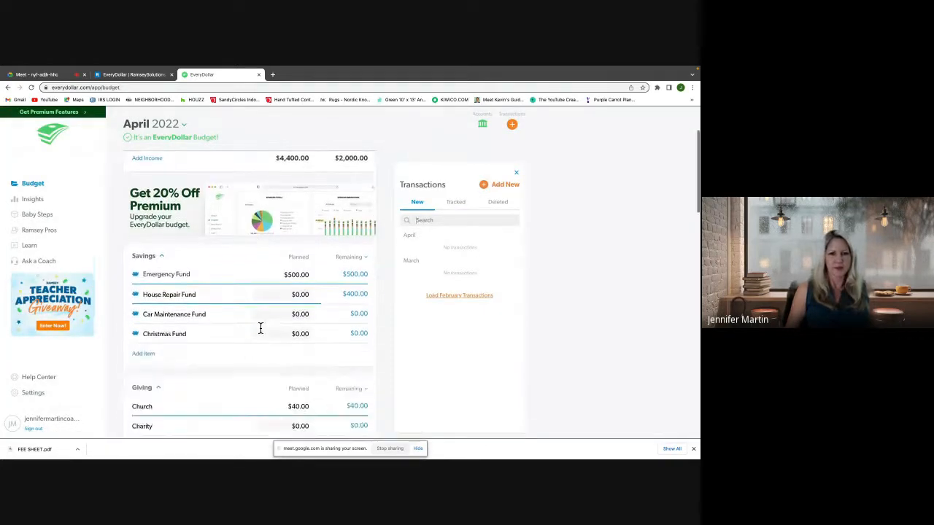
scroll(259, 328, down, 9)
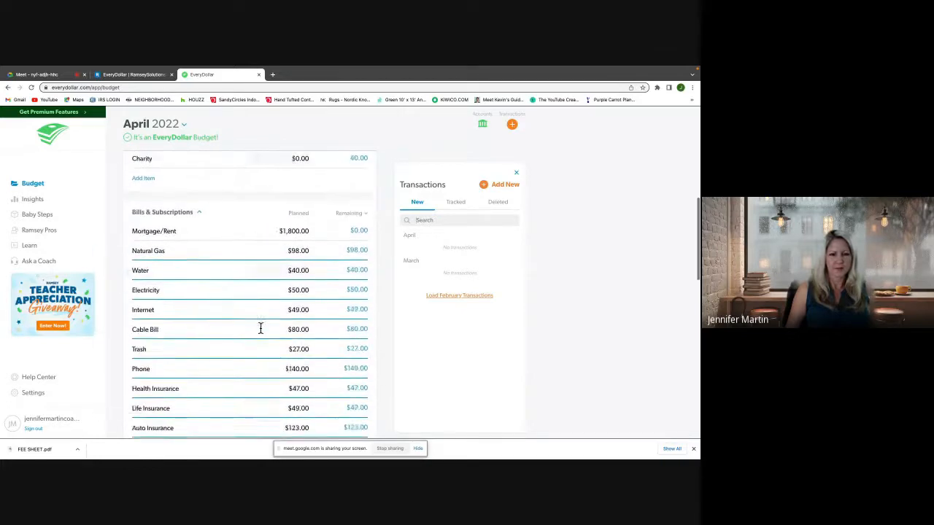
scroll(259, 328, down, 2)
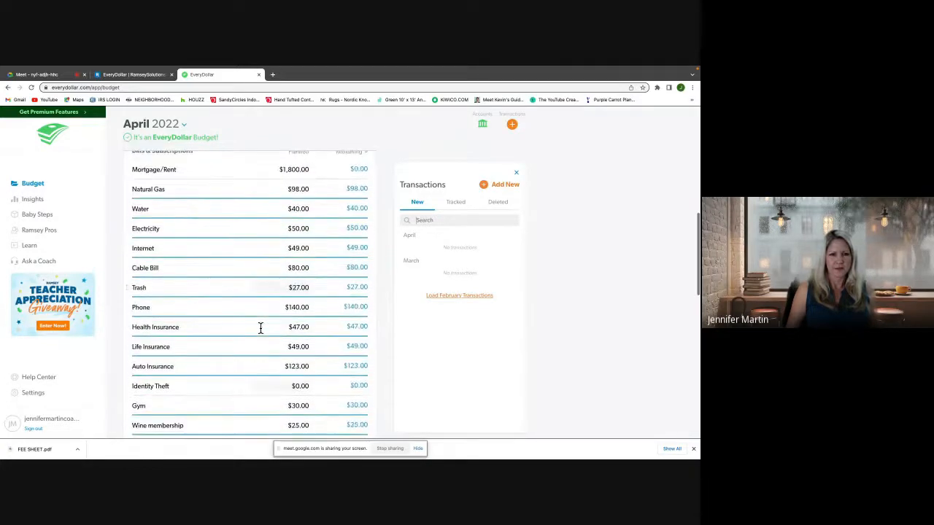
scroll(260, 328, down, 1)
scroll(260, 328, up, 2)
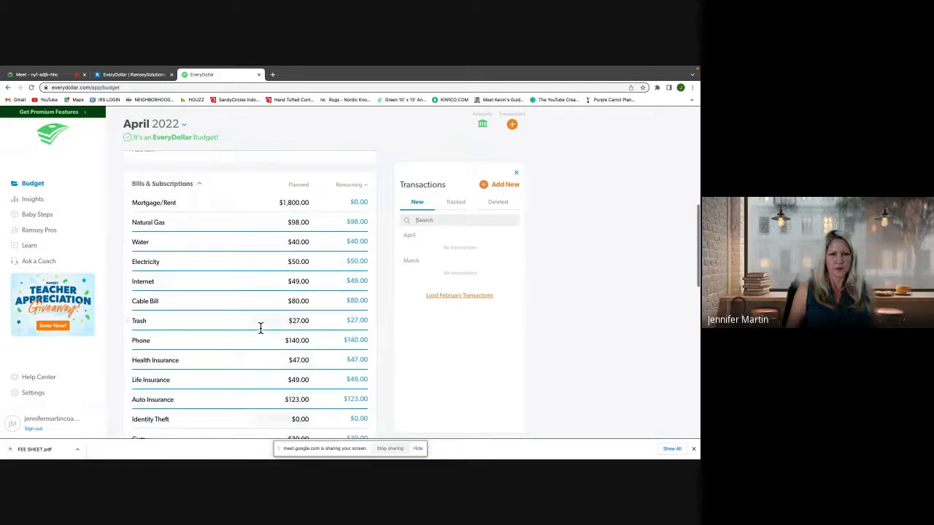
scroll(259, 329, down, 8)
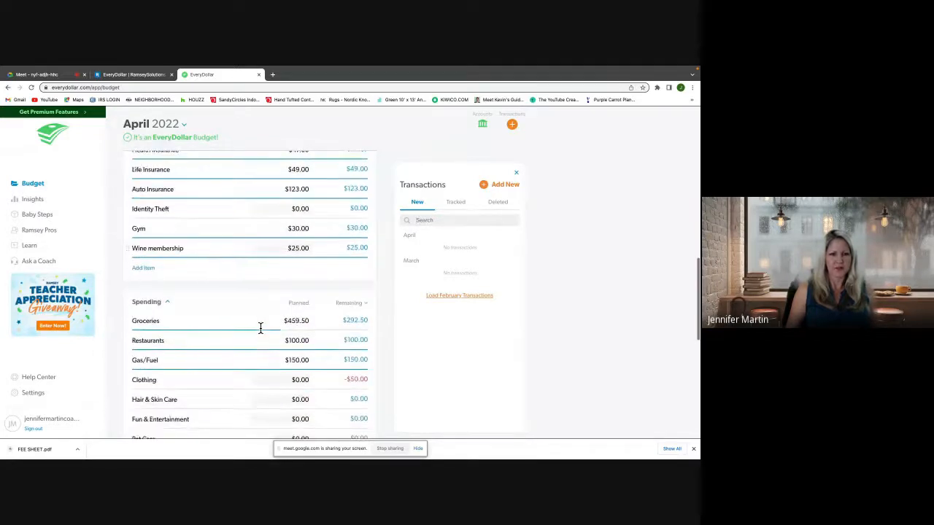
scroll(260, 329, down, 2)
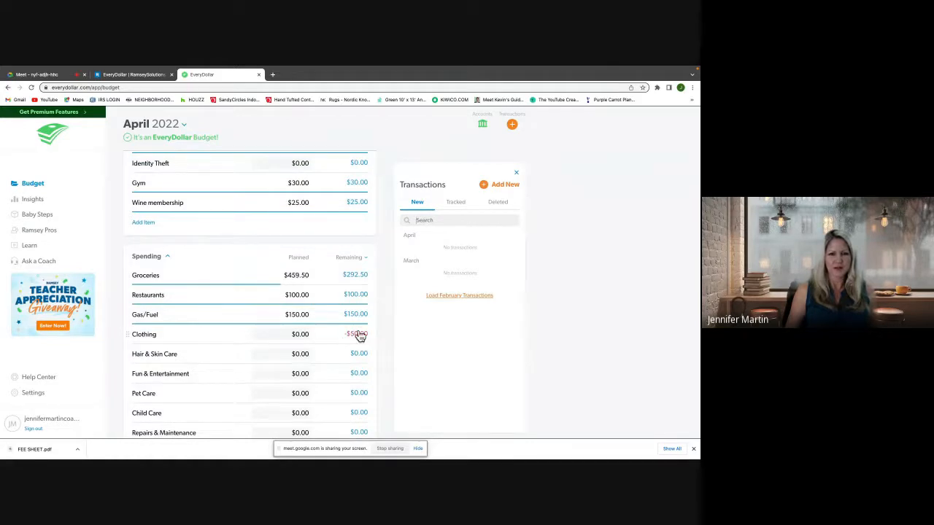
- Plan $50.00 for Clothing and reduce Restaurants to $50.00
click(299, 334)
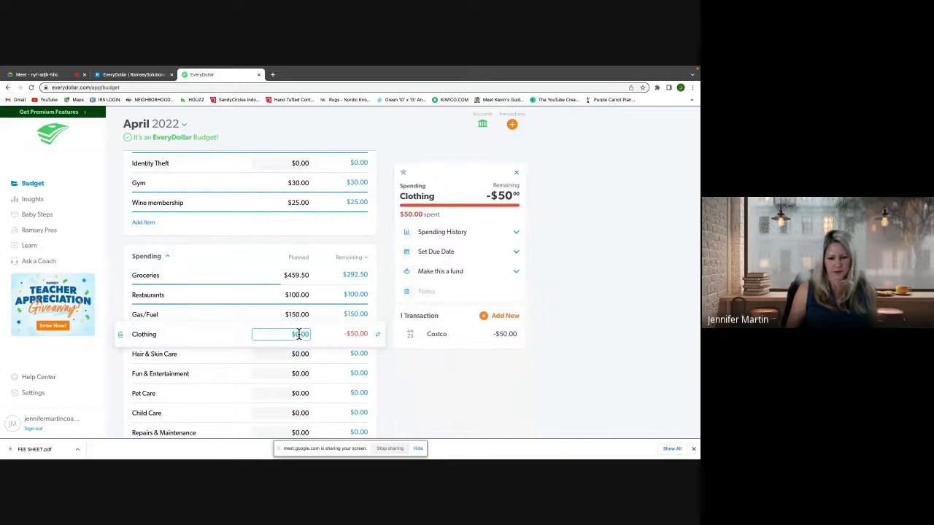
text(50)
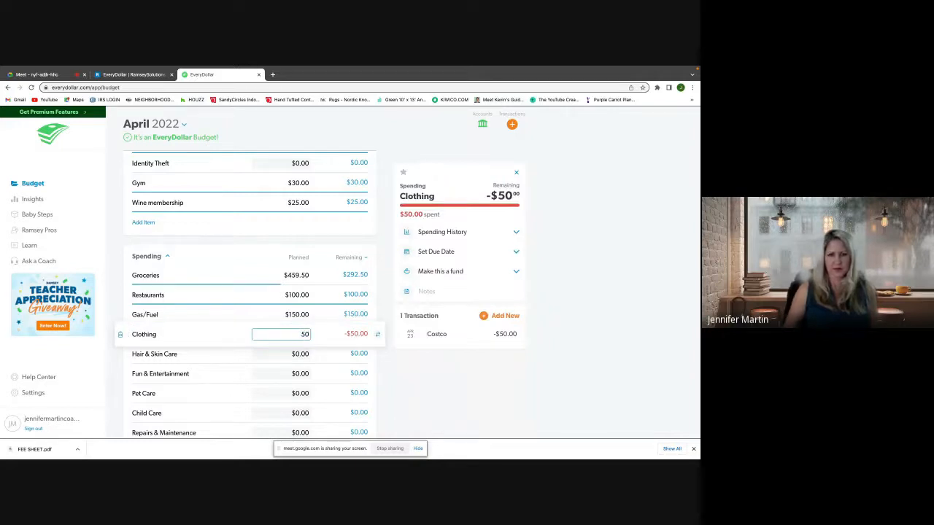
click(424, 394)
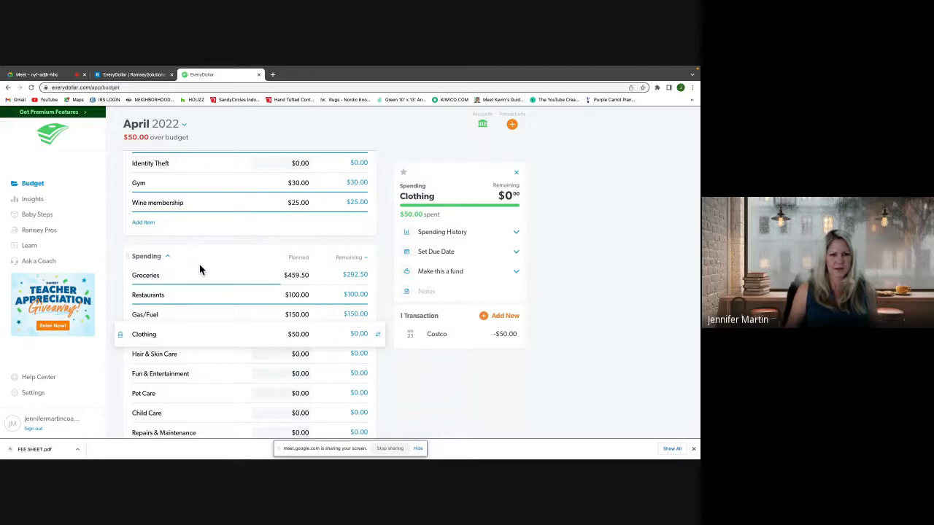
click(300, 294)
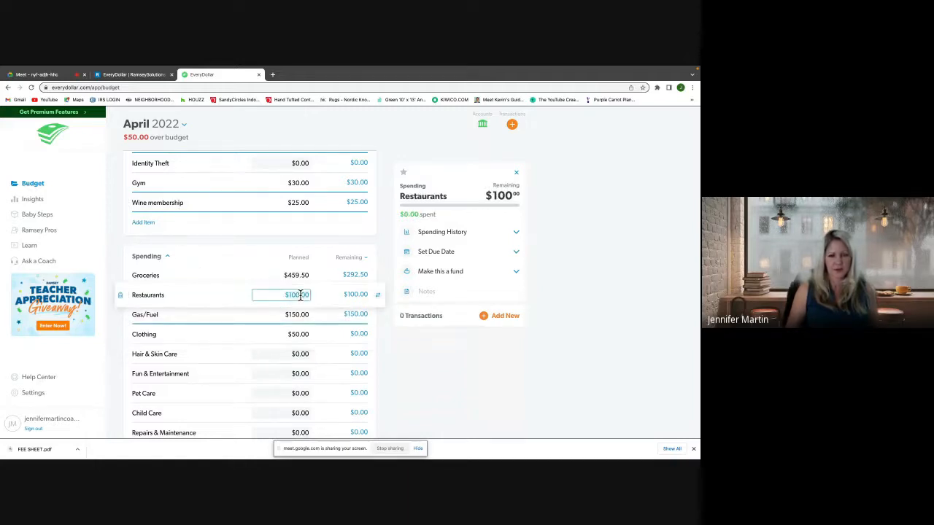
text(50)
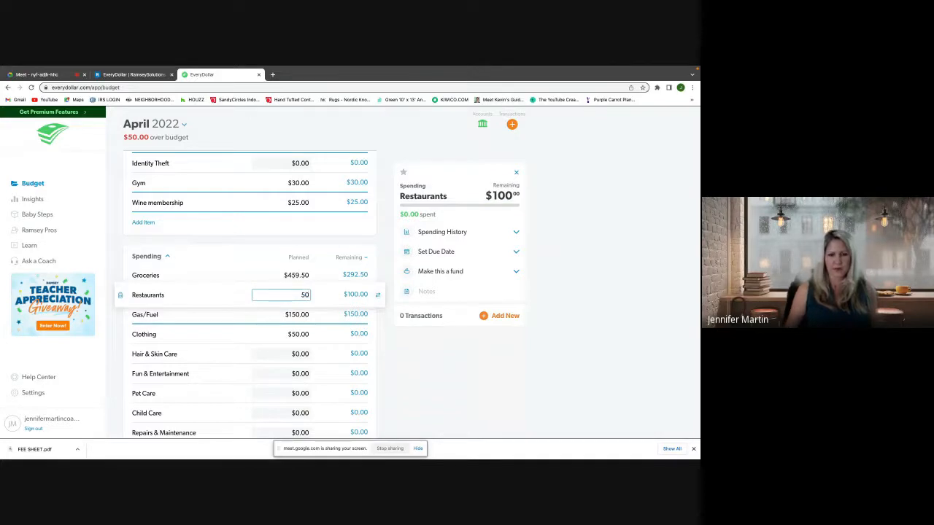
click(389, 247)
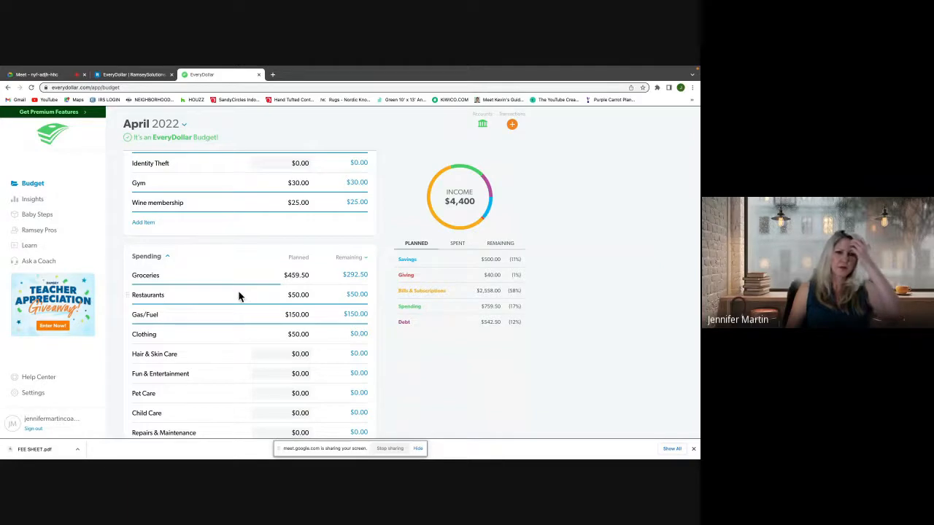
- Review the balanced April budget, then switch to the Google Meet call tab
scroll(226, 294, down, 10)
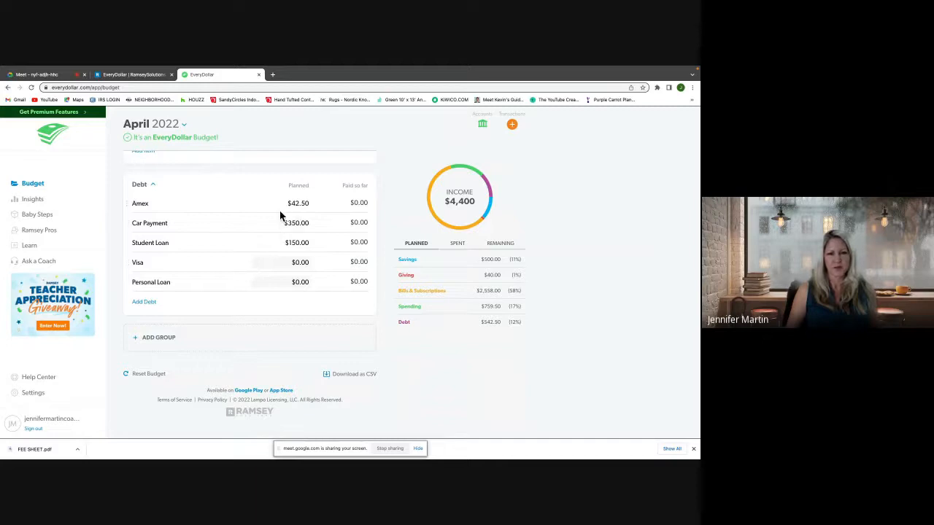
scroll(267, 234, up, 10)
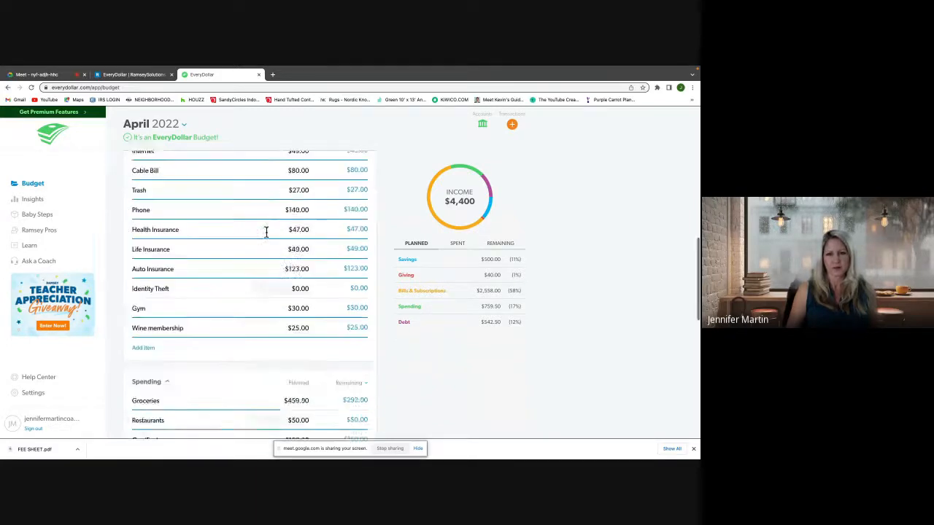
scroll(267, 232, up, 10)
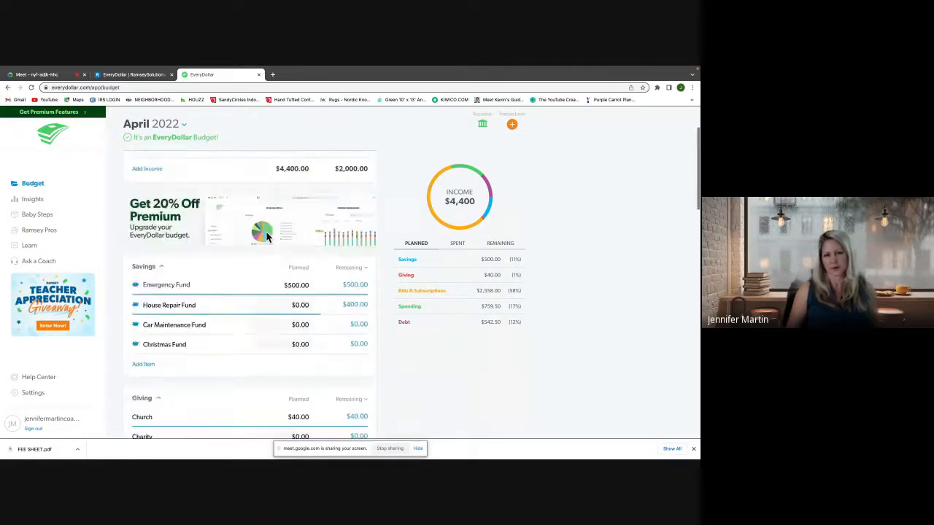
scroll(267, 235, up, 3)
scroll(267, 232, down, 4)
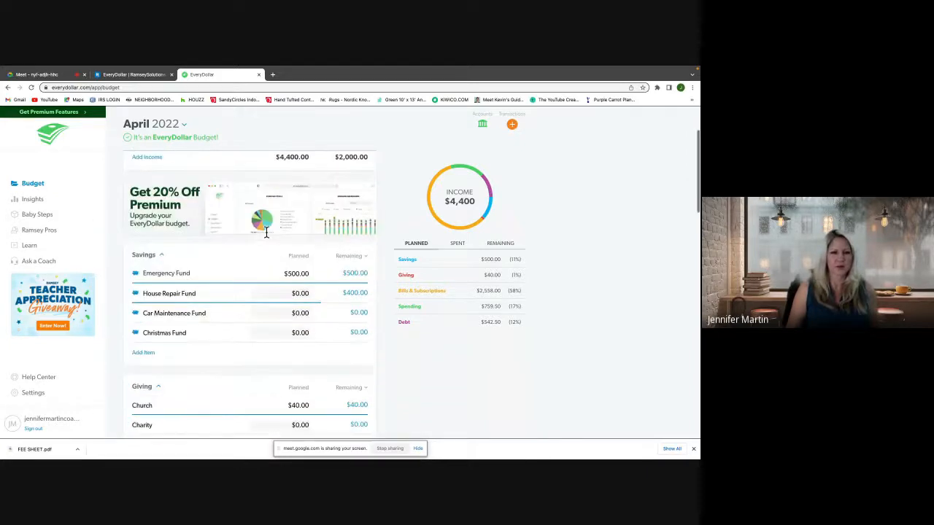
scroll(266, 232, down, 1)
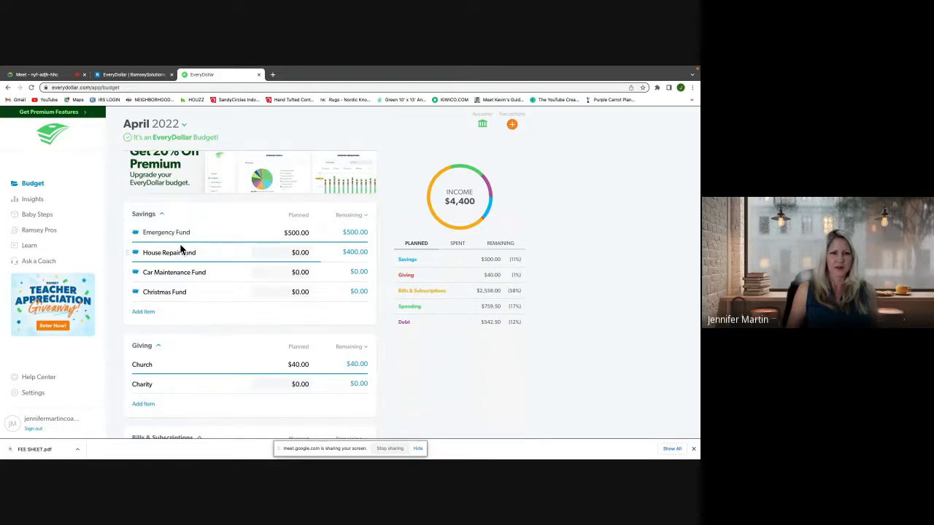
scroll(182, 250, up, 3)
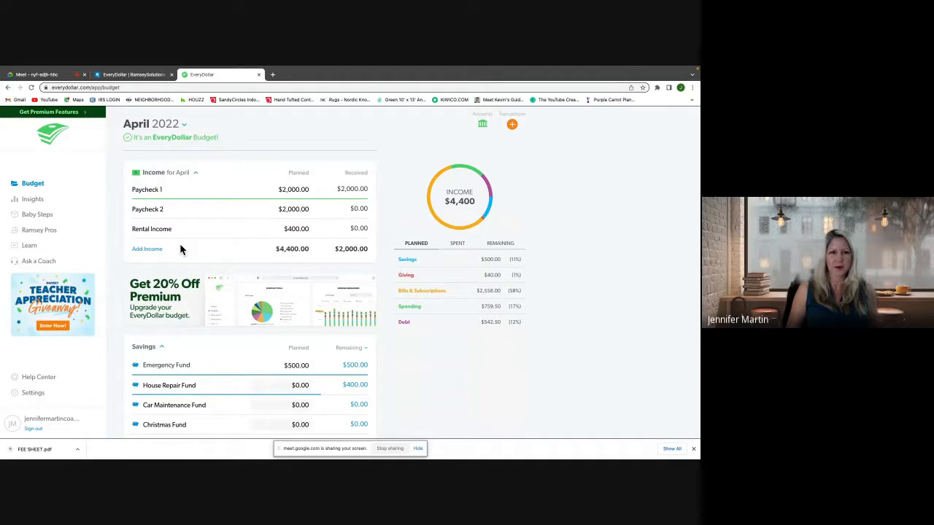
click(60, 75)
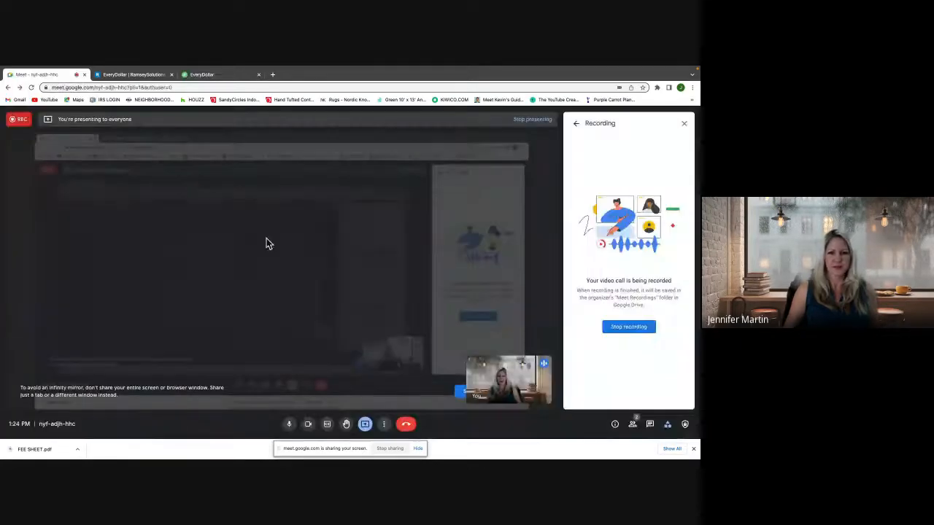